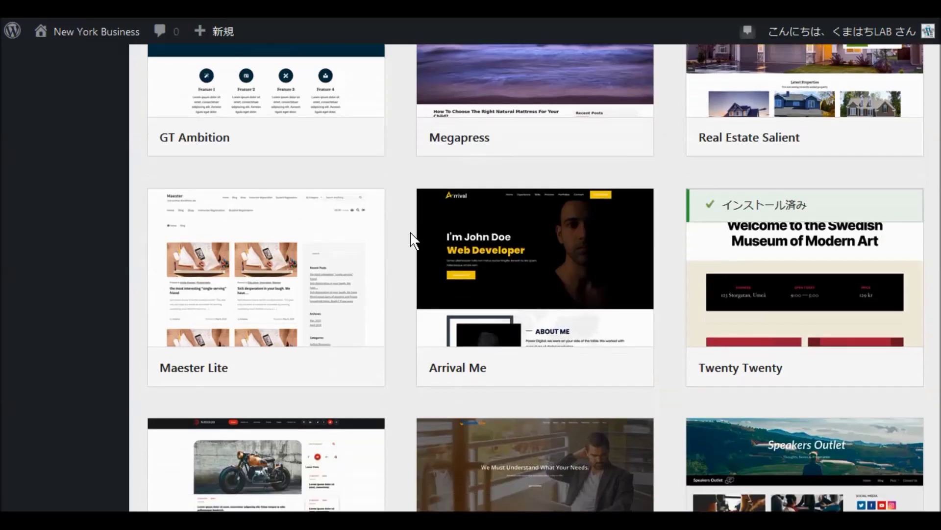
Find the New York Business theme card, install the theme and activate it
scroll(413, 241, down, 3)
scroll(413, 243, down, 5)
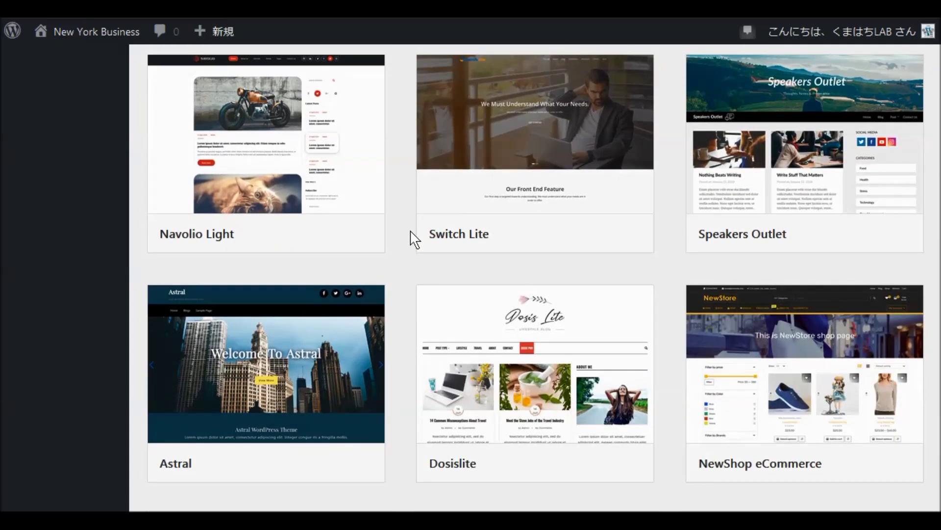
scroll(414, 239, down, 3)
scroll(414, 240, down, 3)
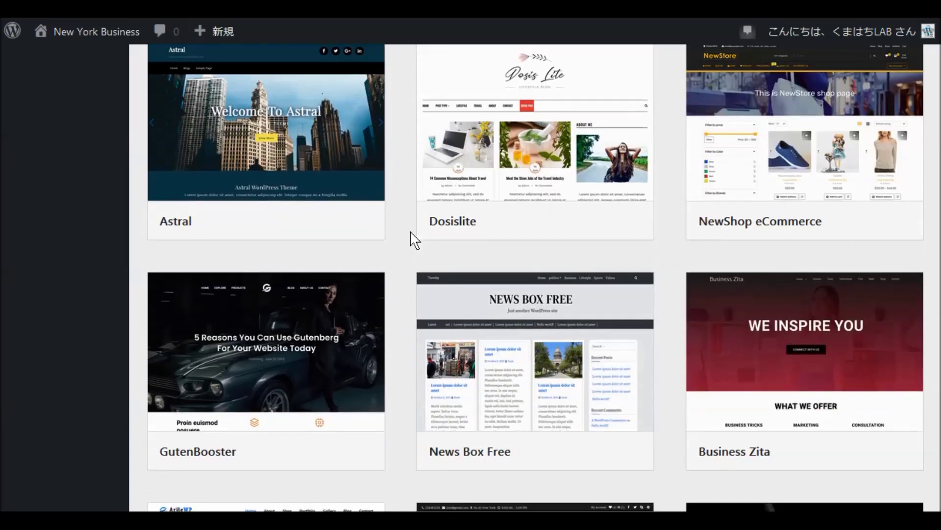
scroll(413, 240, up, 6)
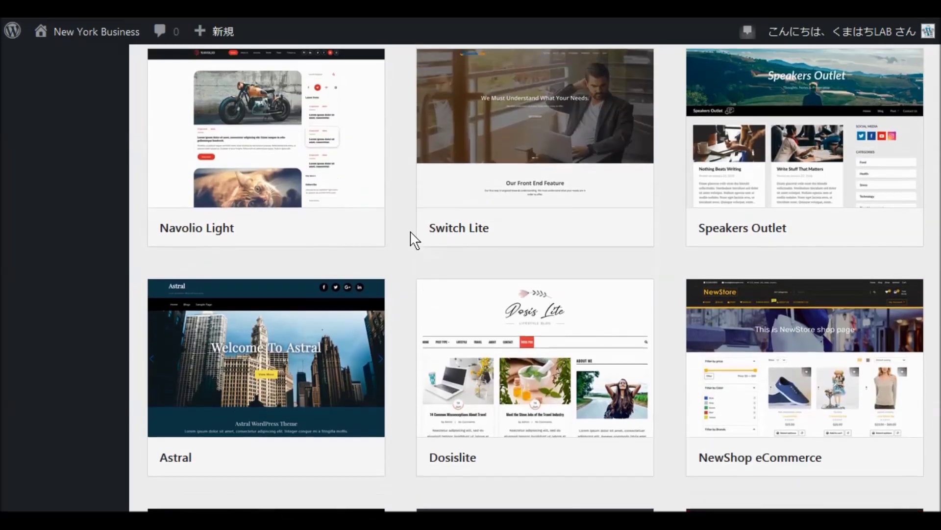
scroll(415, 240, up, 3)
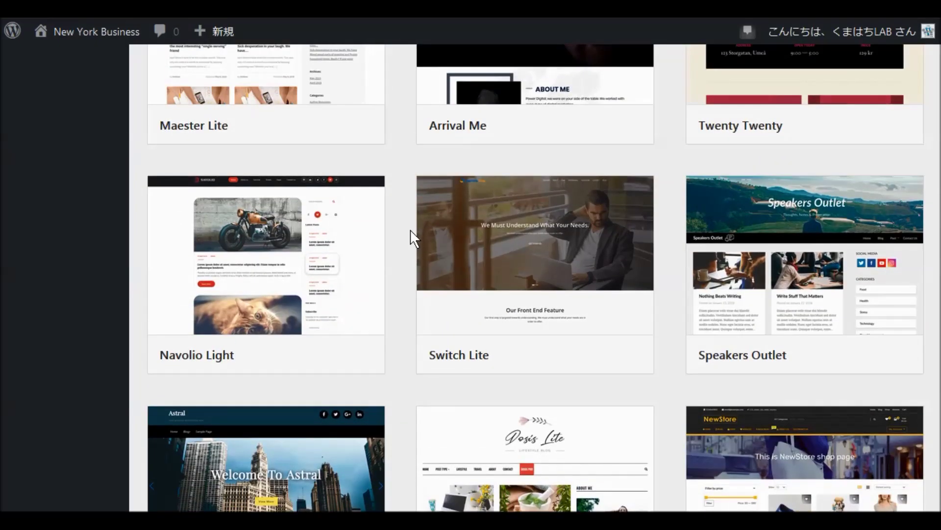
scroll(414, 239, up, 6)
scroll(414, 235, up, 9)
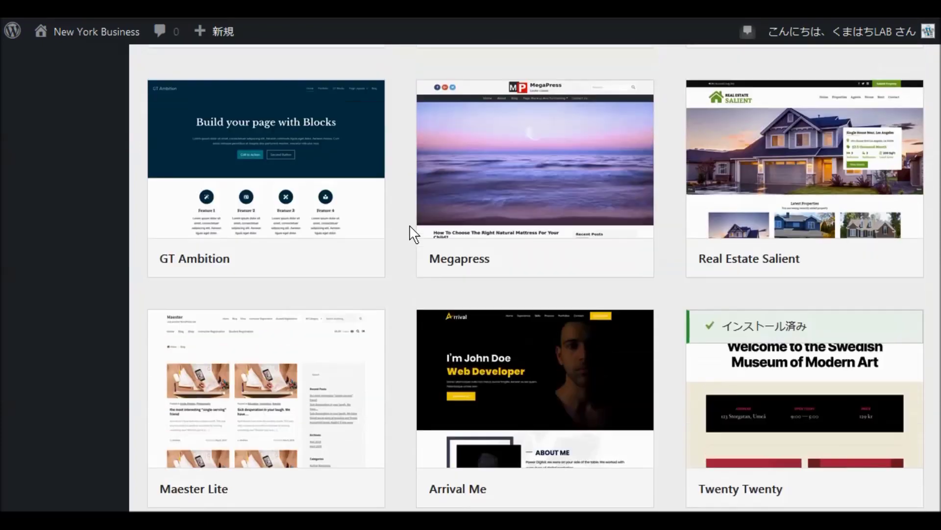
scroll(414, 234, up, 6)
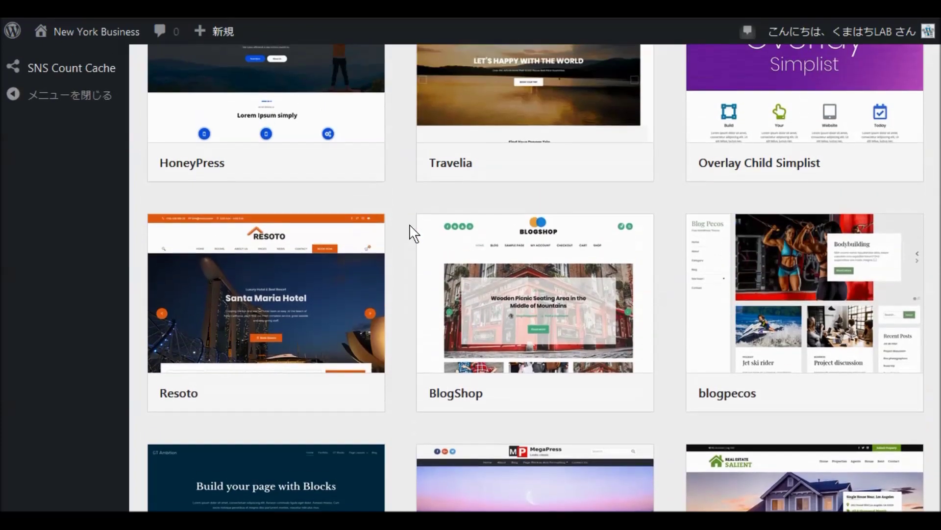
scroll(410, 225, up, 7)
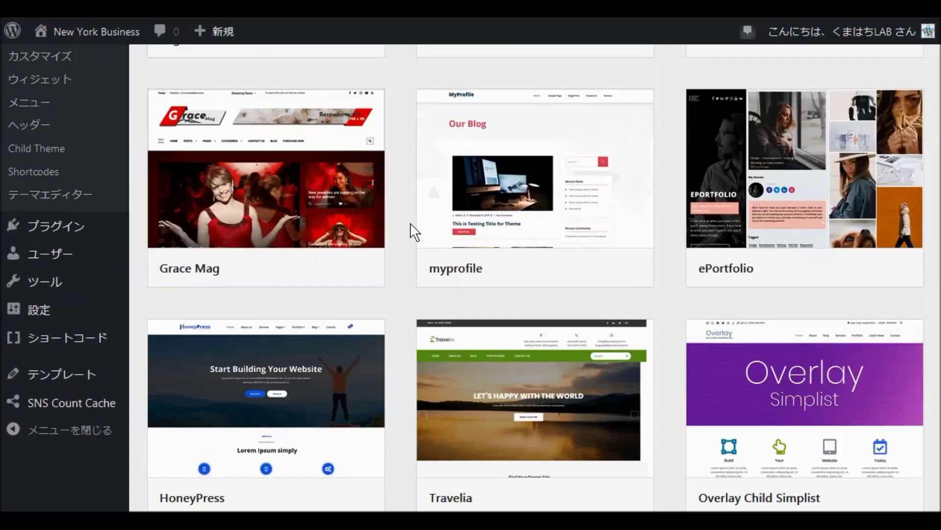
scroll(414, 232, up, 2)
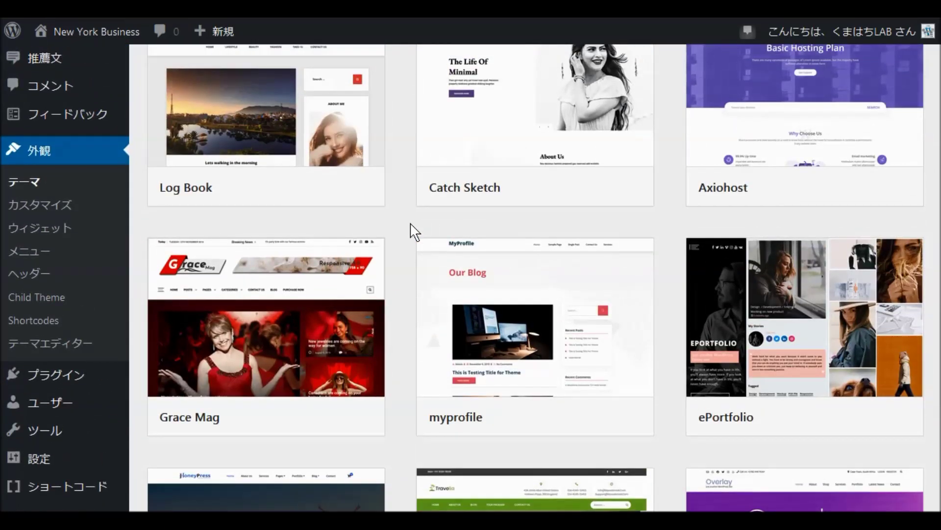
scroll(415, 233, up, 3)
scroll(414, 233, down, 18)
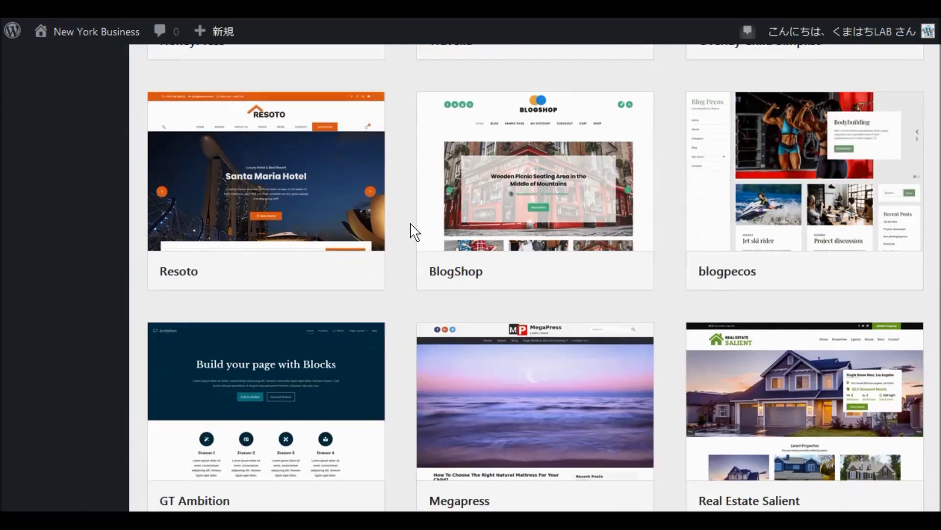
scroll(411, 224, down, 9)
scroll(423, 223, down, 8)
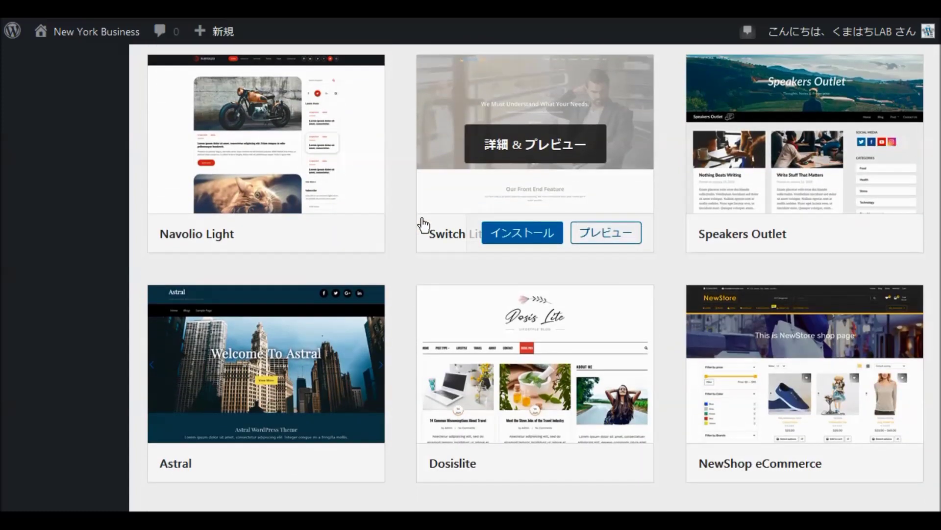
scroll(423, 224, down, 5)
scroll(422, 224, up, 2)
scroll(425, 226, down, 5)
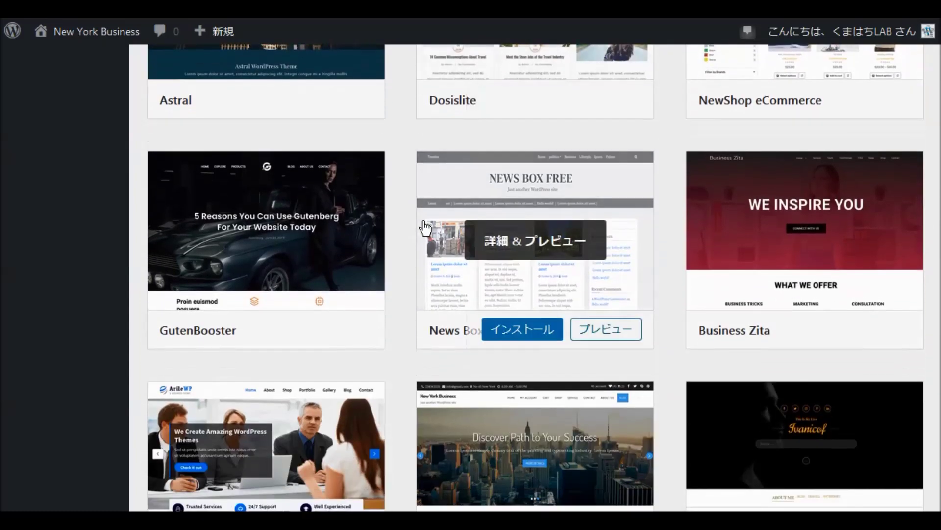
scroll(424, 226, down, 4)
scroll(426, 225, up, 1)
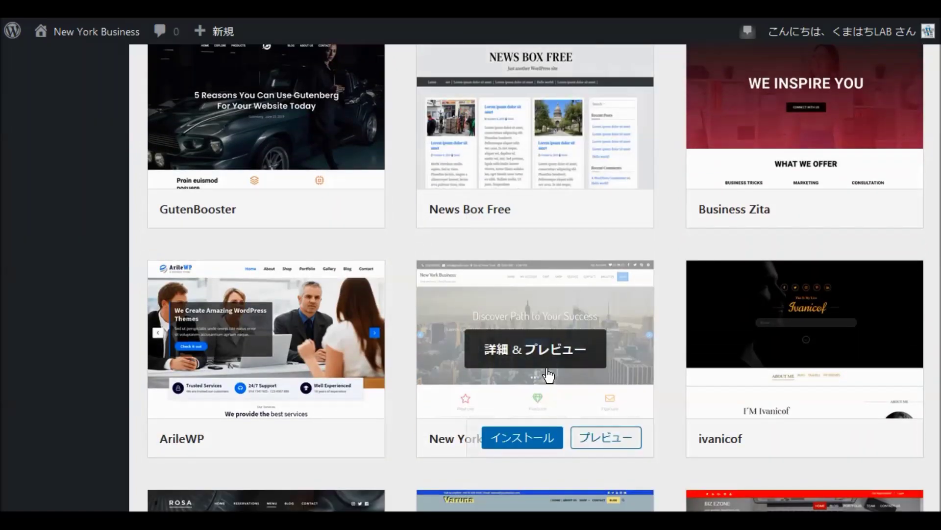
scroll(546, 363, down, 3)
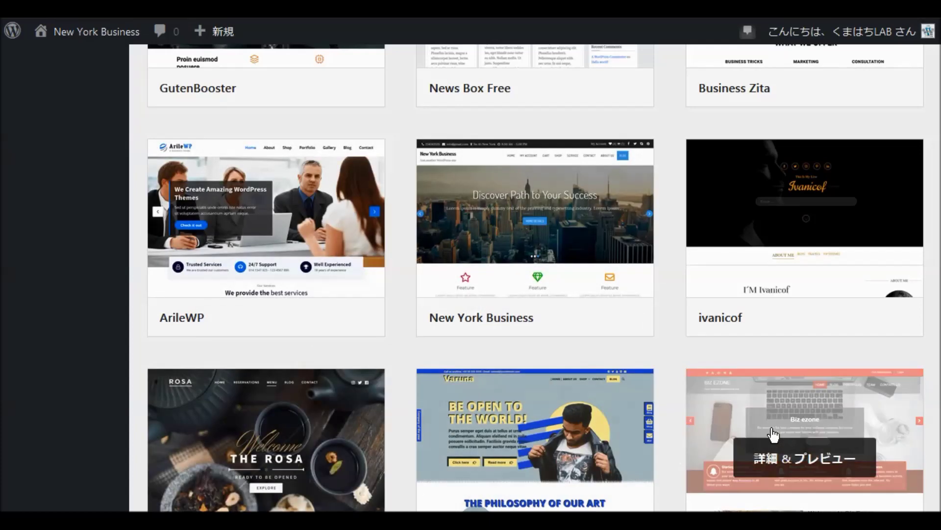
mouse_move(578, 330)
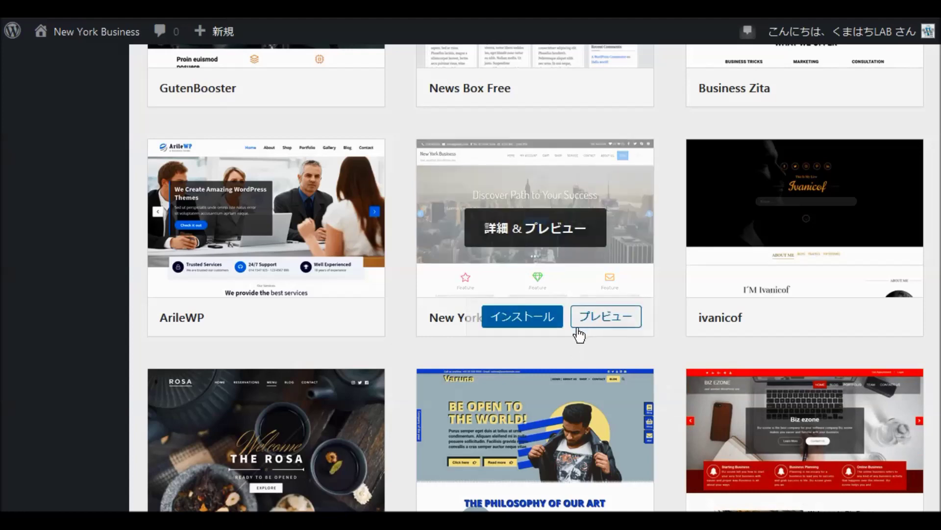
click(515, 324)
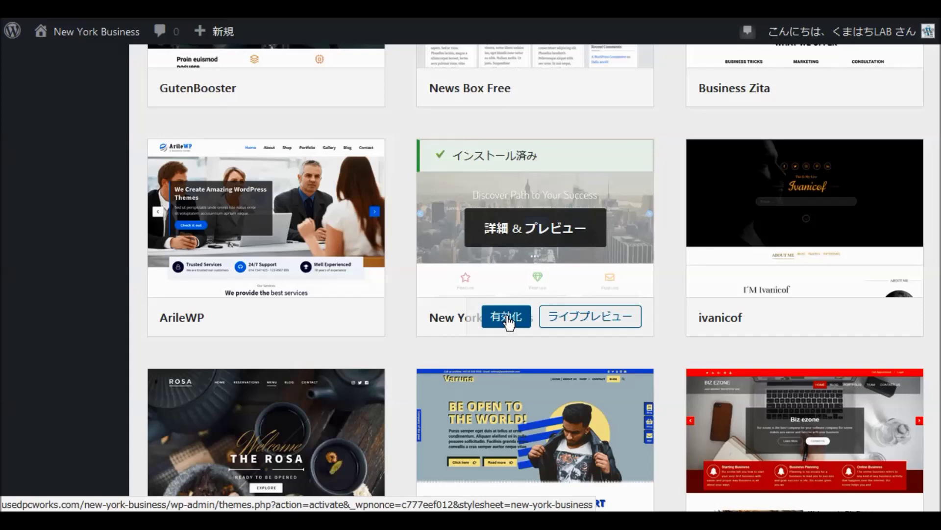
click(510, 322)
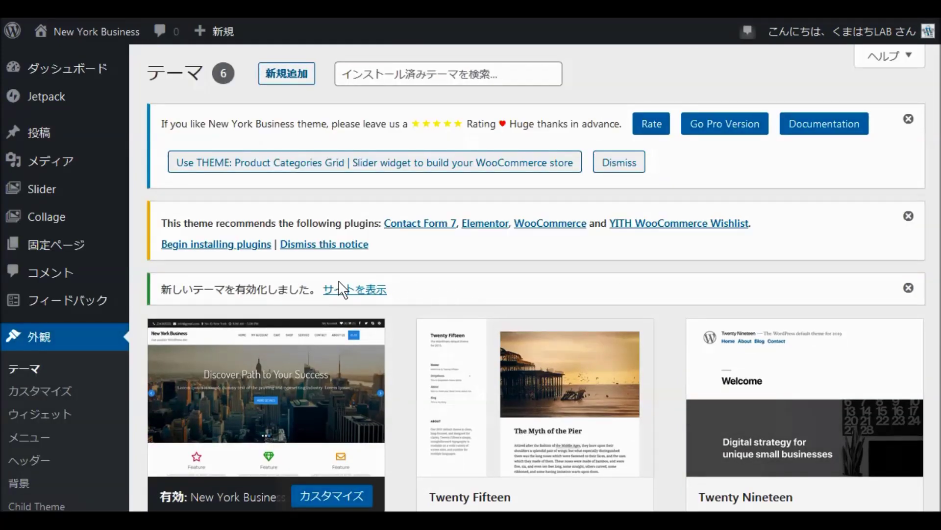
Bulk-install Contact Form 7, Elementor, WooCommerce and YITH WooCommerce Wishlist from the recommended plugins list
click(242, 254)
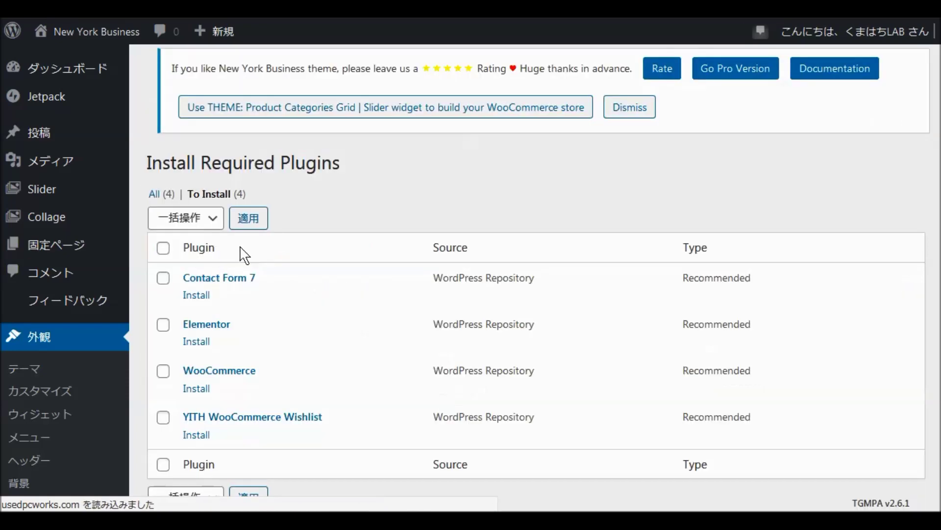
scroll(315, 238, down, 3)
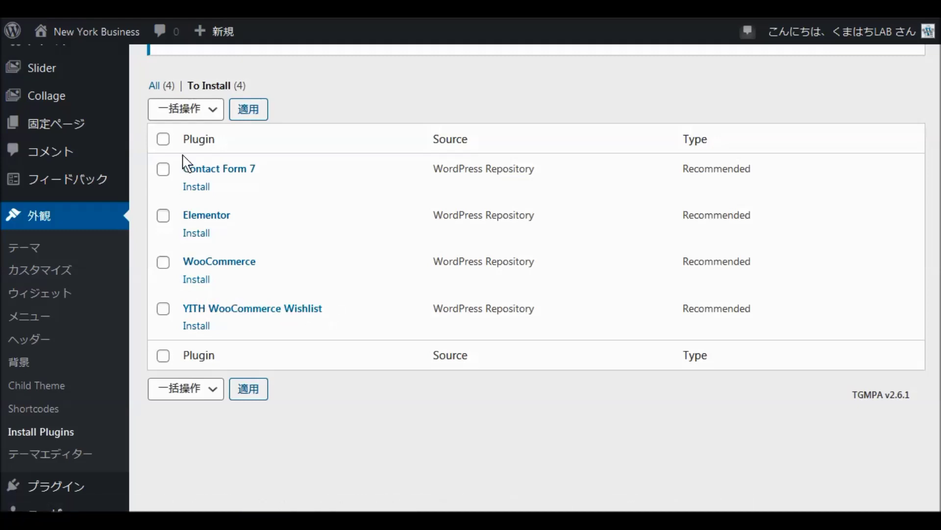
click(163, 141)
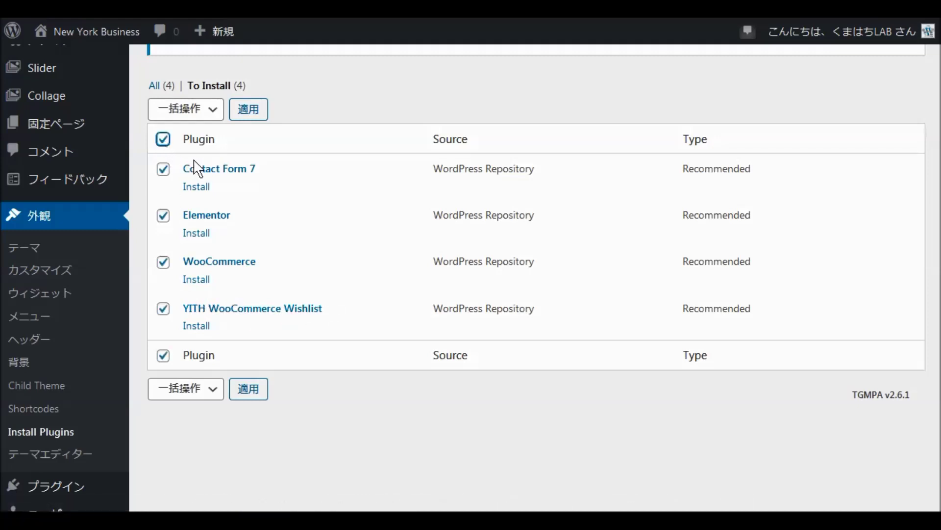
click(212, 118)
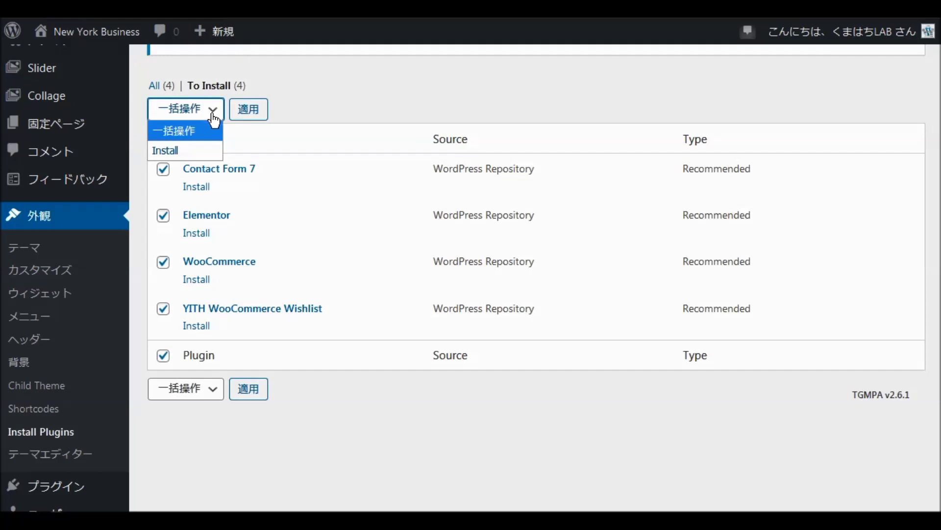
click(194, 150)
click(253, 116)
click(253, 118)
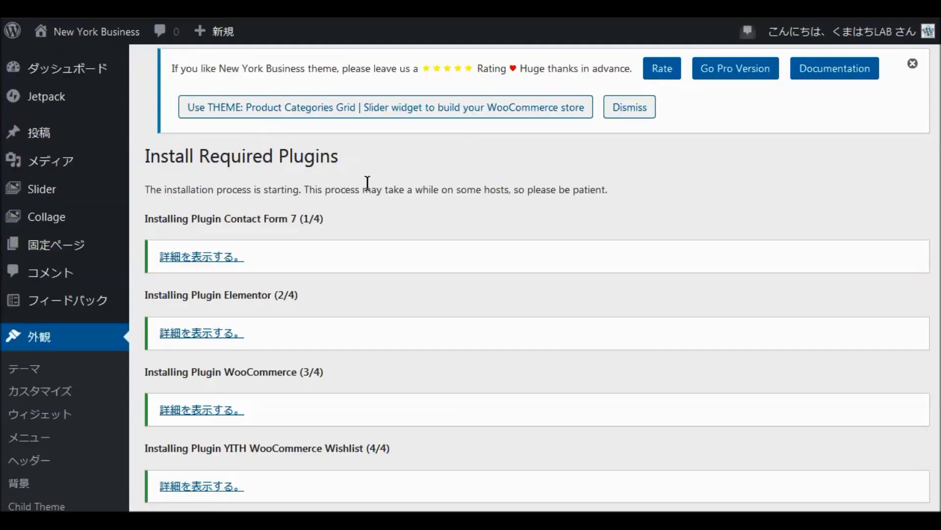
scroll(374, 189, down, 5)
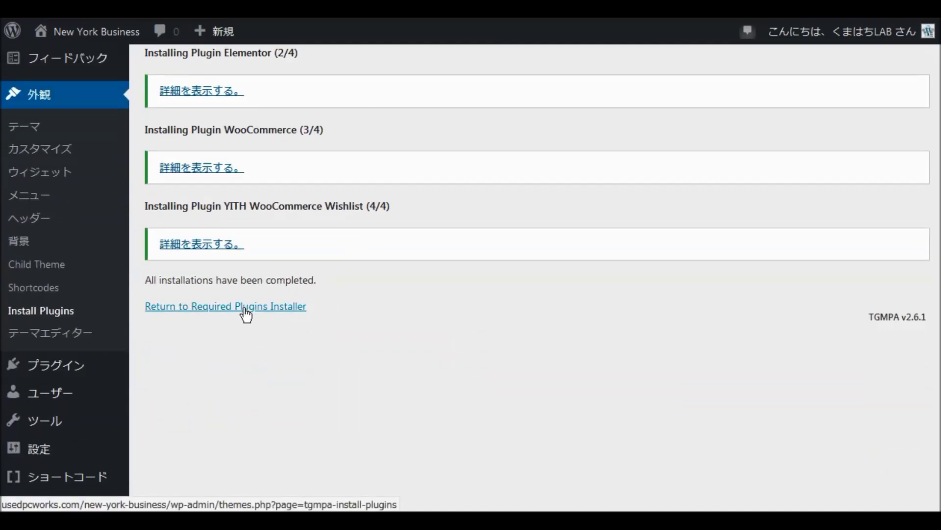
Bulk-activate the four installed plugins from the Required Plugins Installer list
click(226, 313)
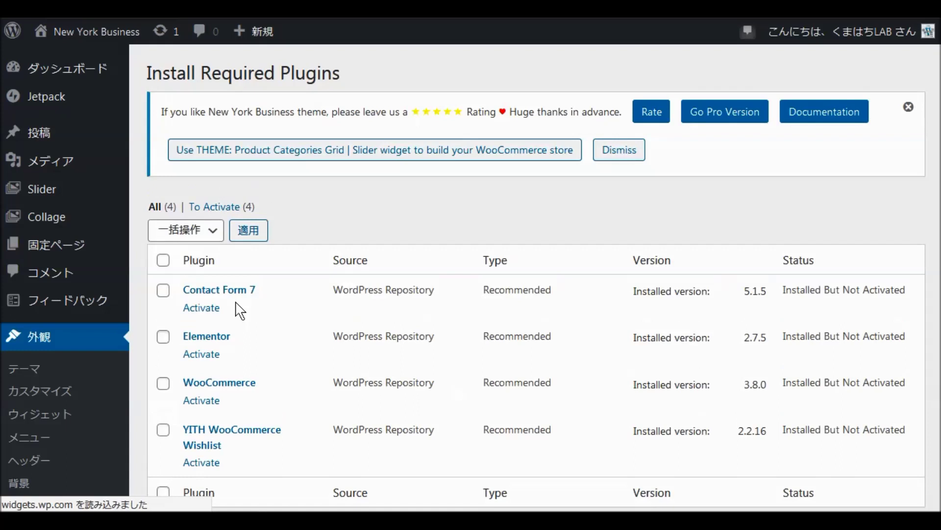
click(164, 262)
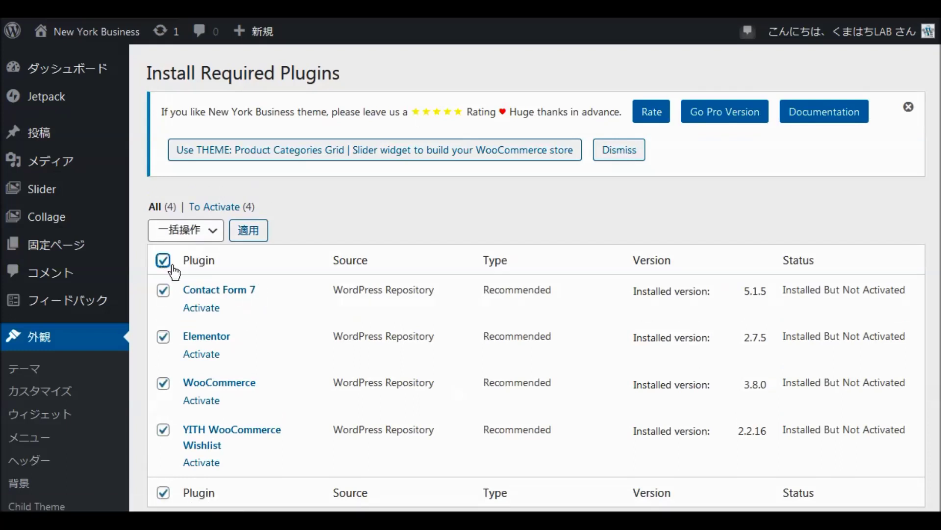
click(215, 238)
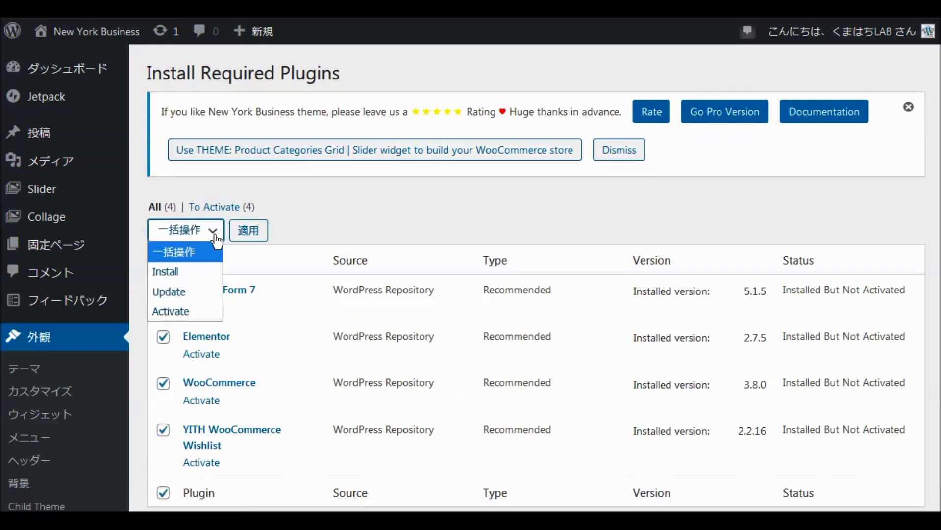
click(200, 311)
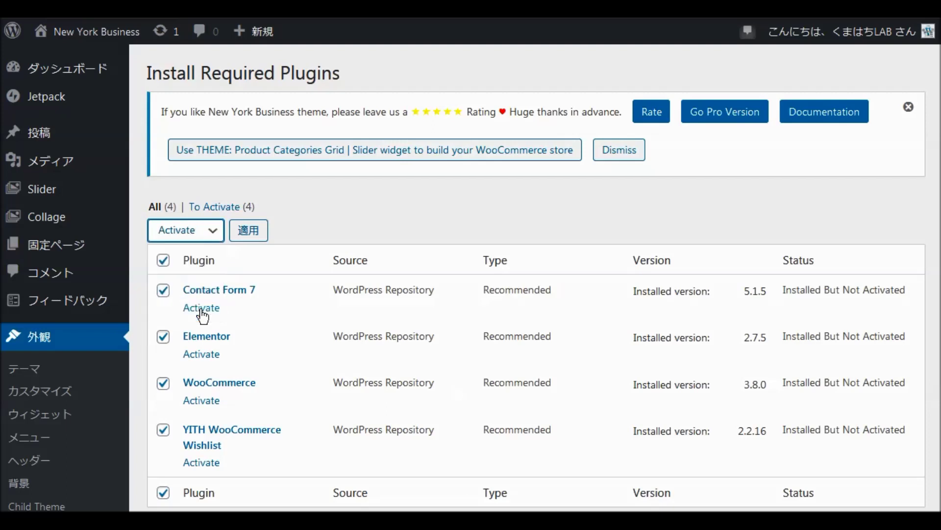
click(254, 239)
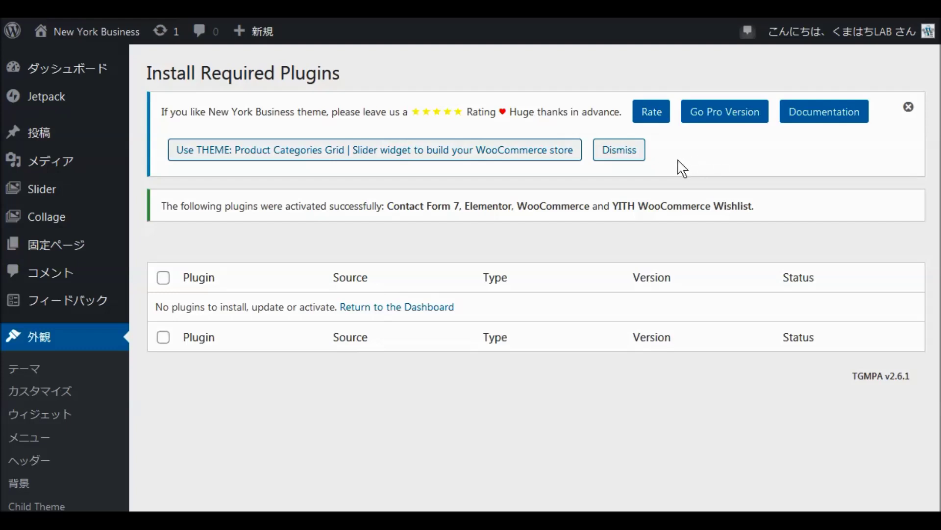
click(622, 156)
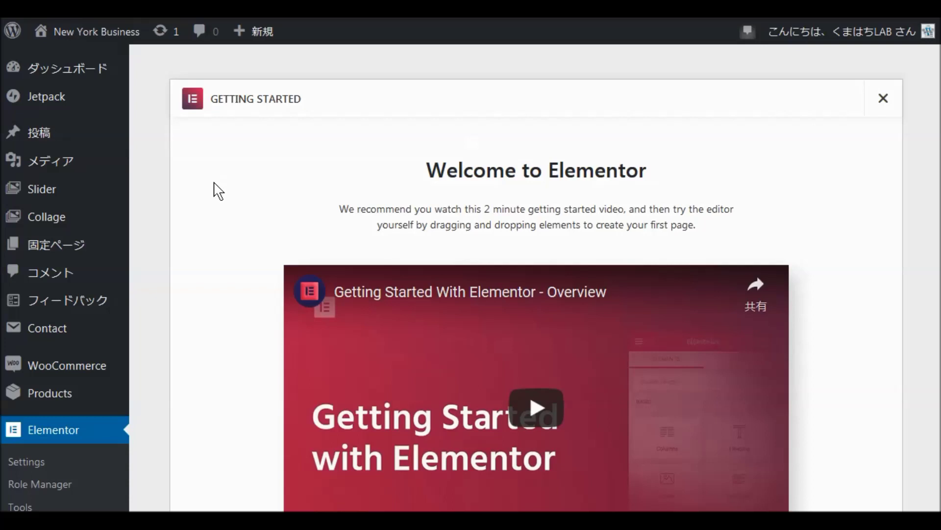
scroll(205, 205, down, 3)
scroll(205, 211, down, 7)
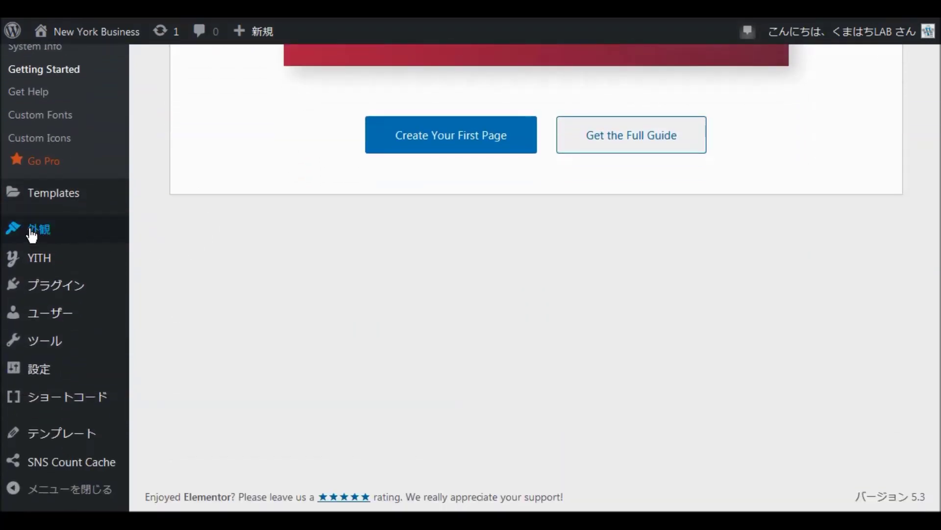
mouse_move(31, 234)
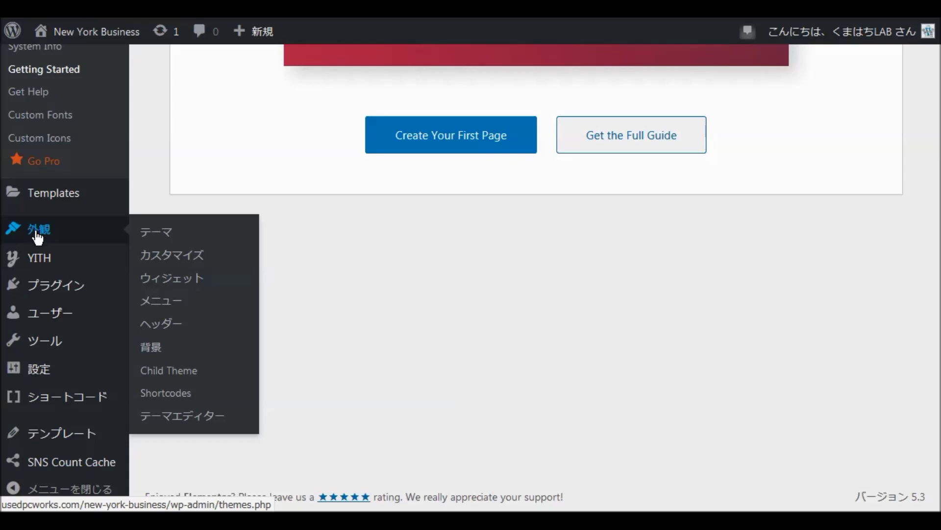
Browse the installed themes under Appearance, then go to the installed Plugins page
click(41, 238)
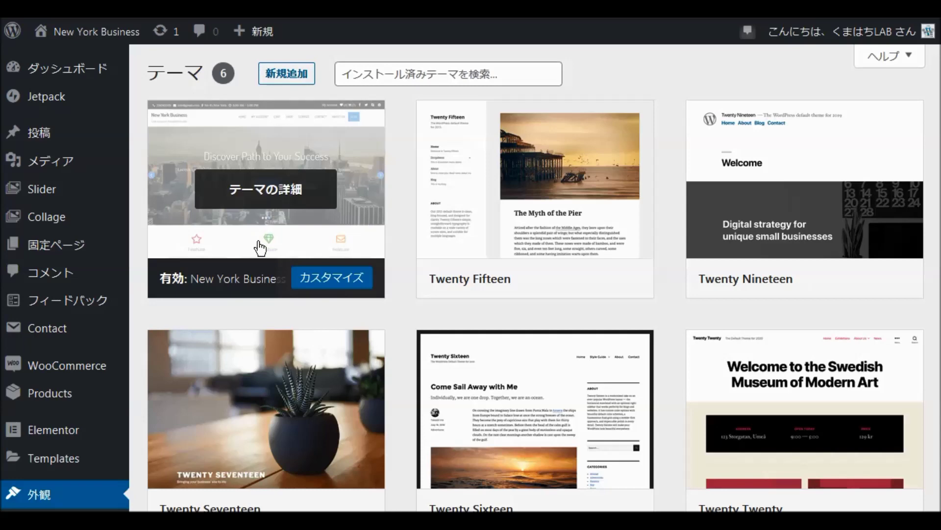
scroll(279, 248, down, 5)
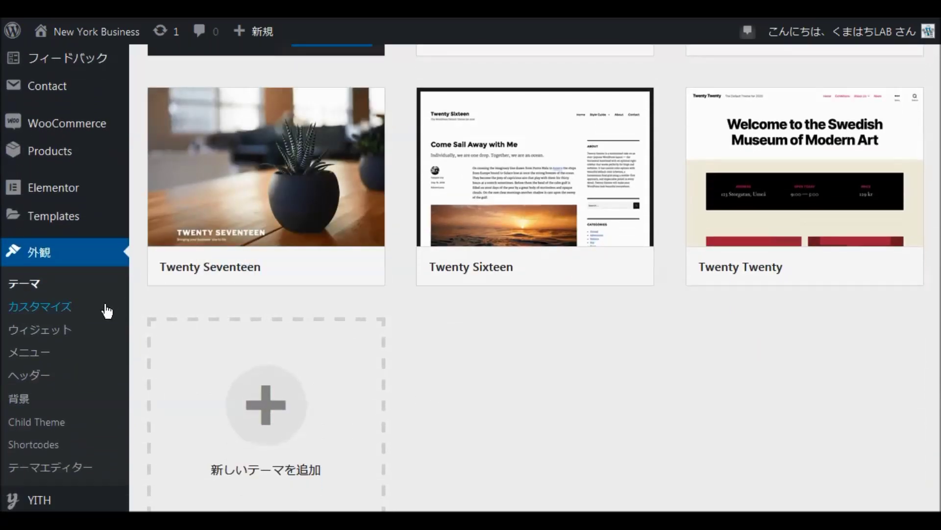
scroll(160, 307, down, 4)
scroll(191, 300, down, 1)
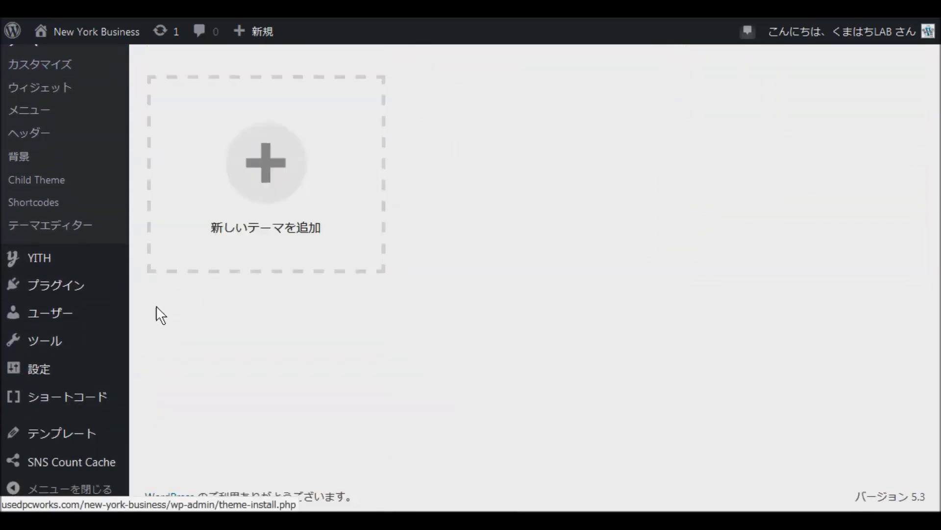
mouse_move(44, 292)
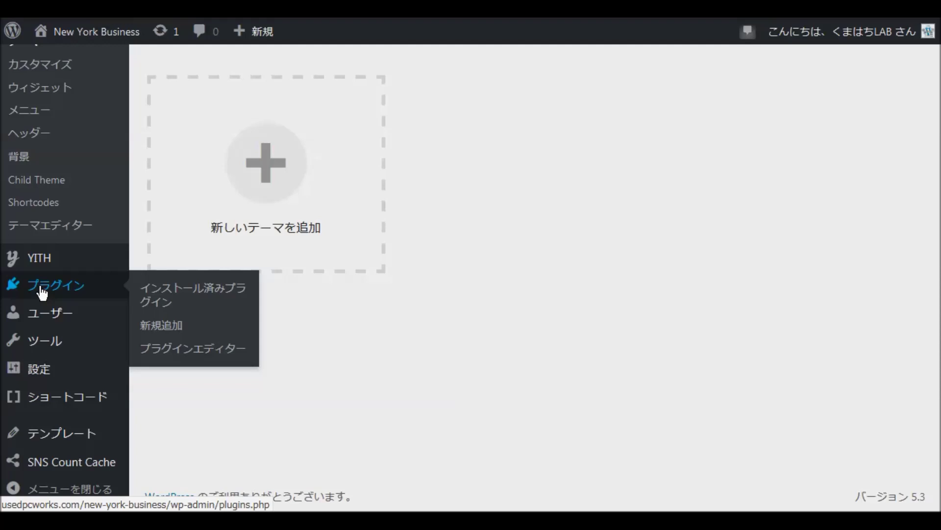
click(43, 293)
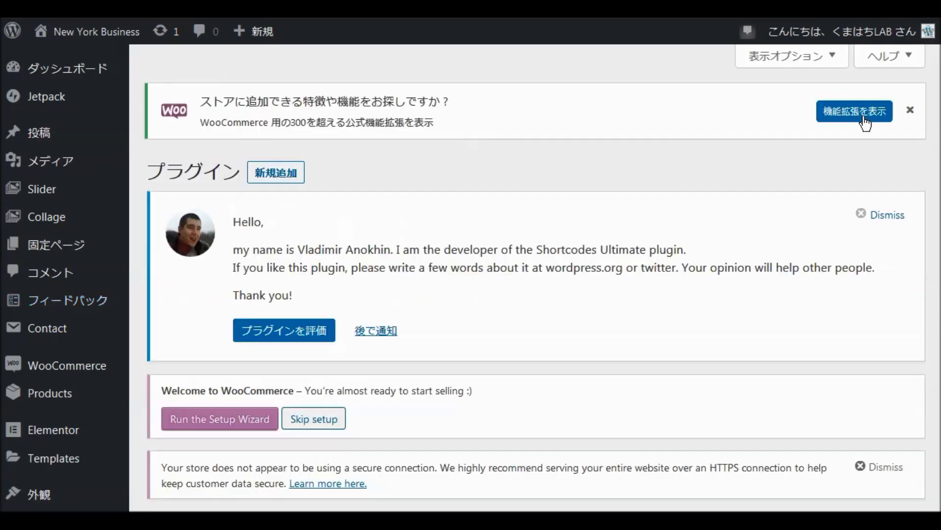
Dismiss the WooCommerce extensions, Shortcodes Ultimate, HTTPS and test-drive notices and skip WooCommerce setup
click(865, 123)
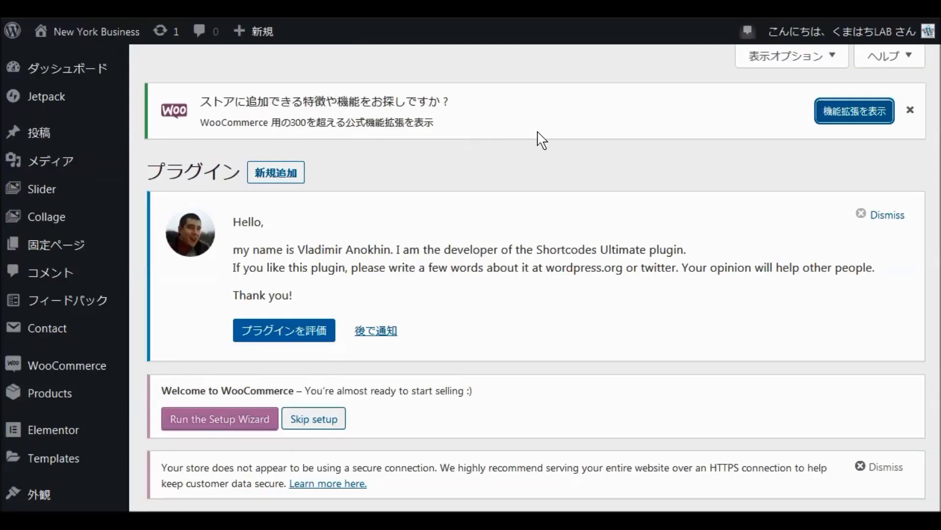
click(911, 109)
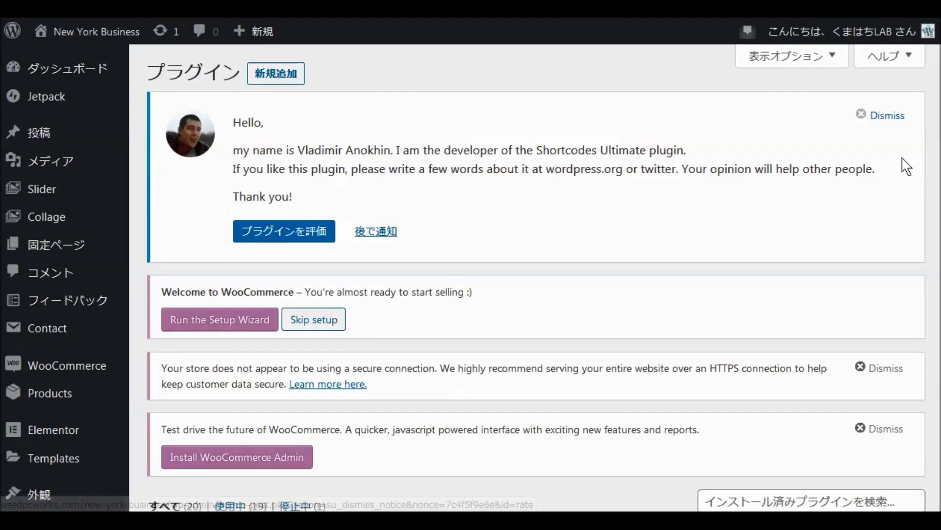
click(877, 116)
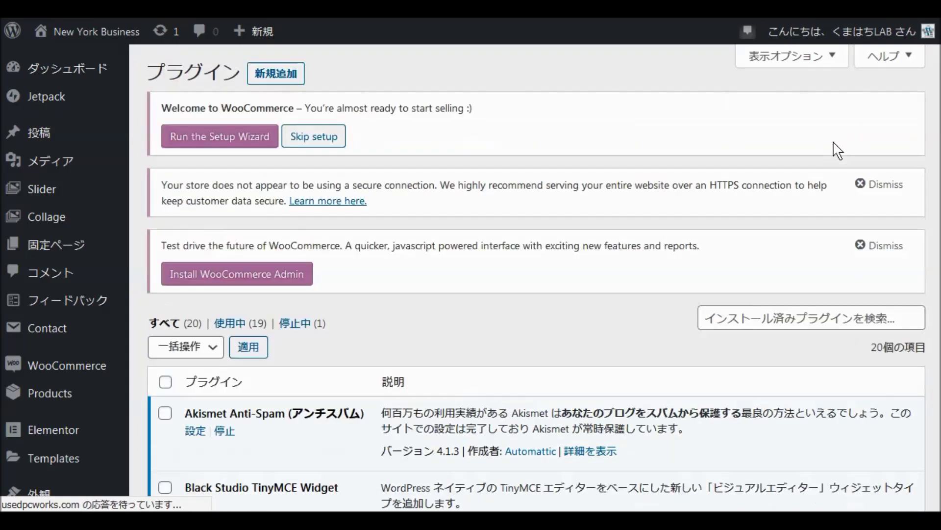
click(316, 142)
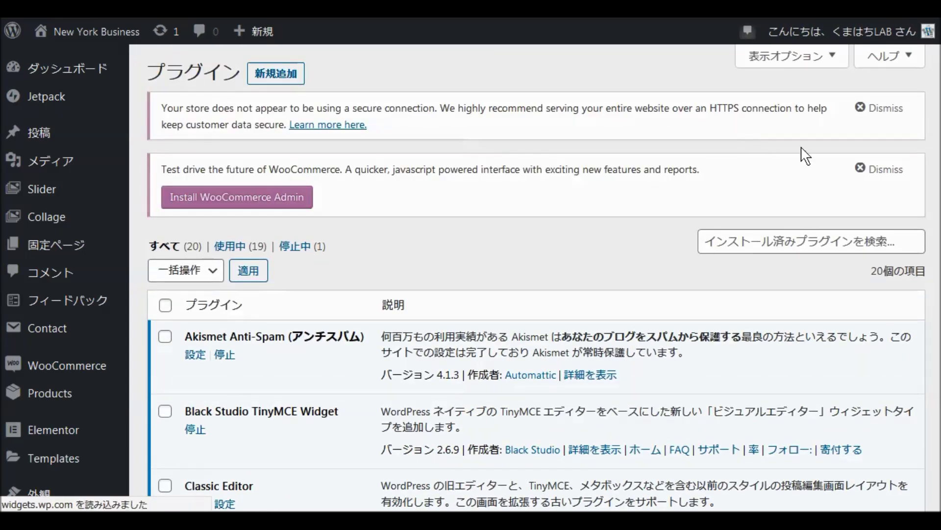
click(861, 111)
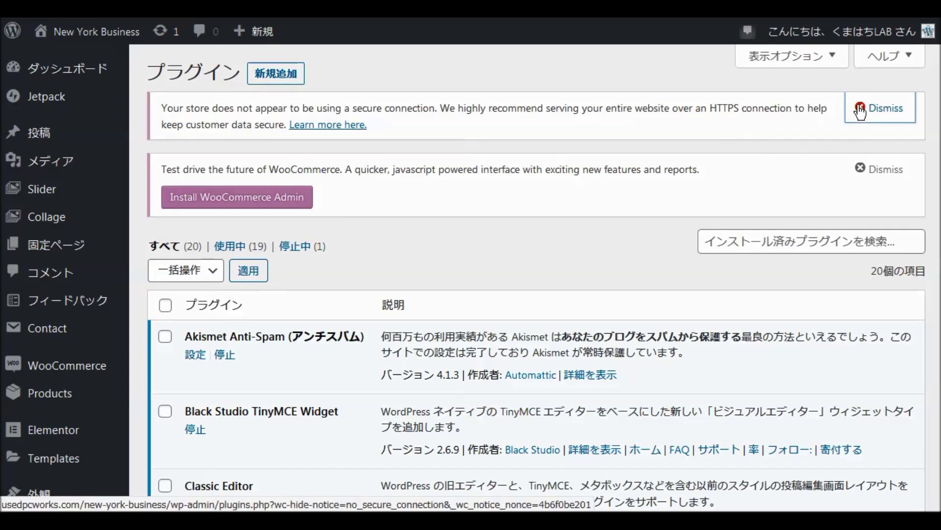
click(871, 172)
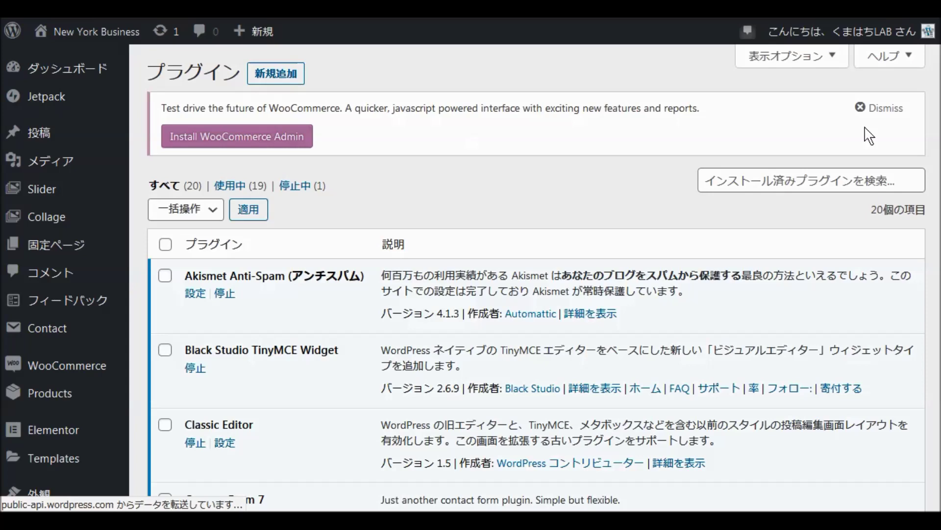
click(860, 113)
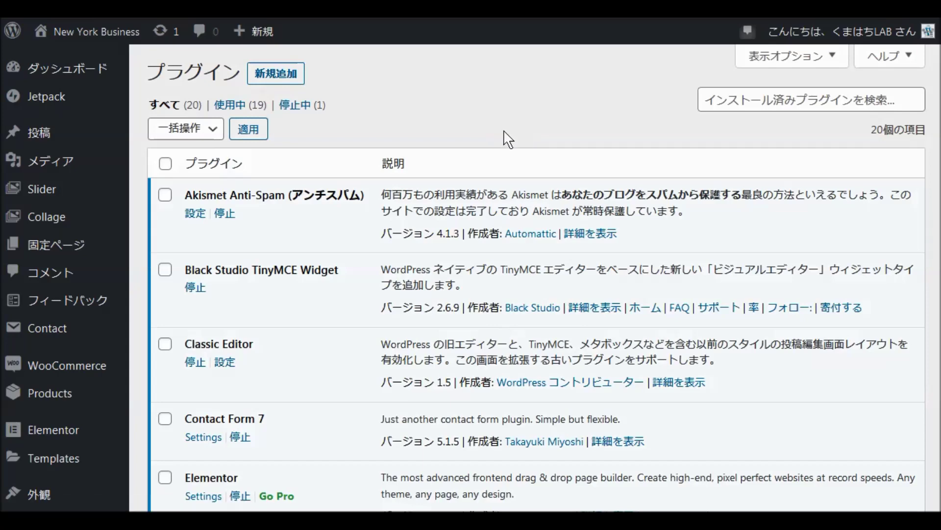
scroll(492, 221, down, 3)
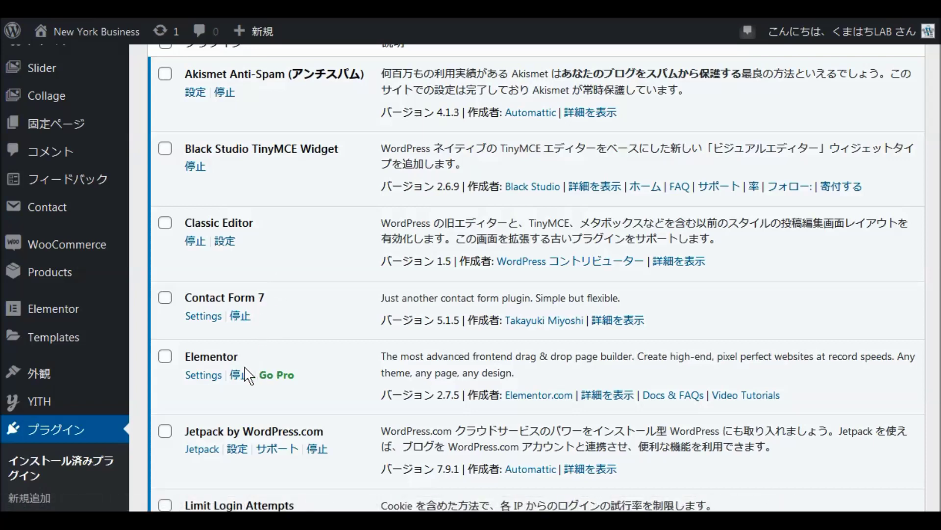
scroll(349, 270, down, 3)
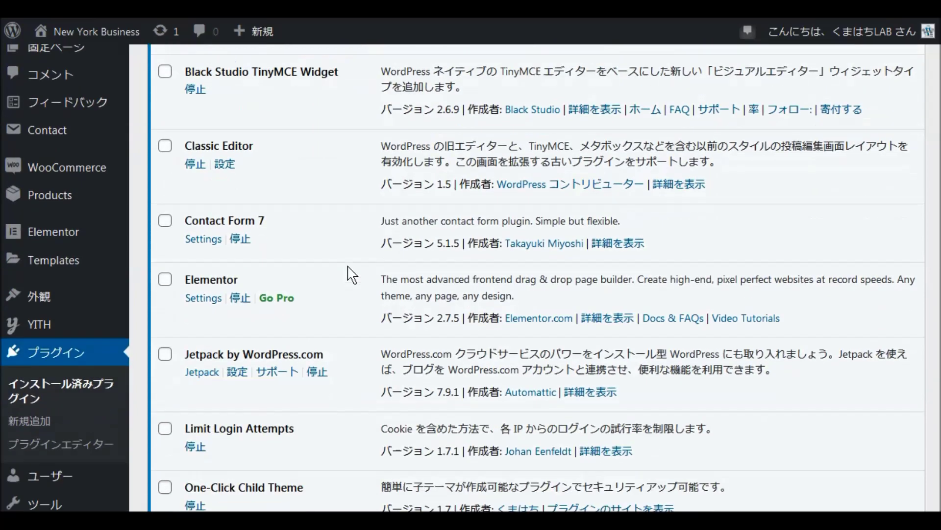
scroll(352, 275, down, 5)
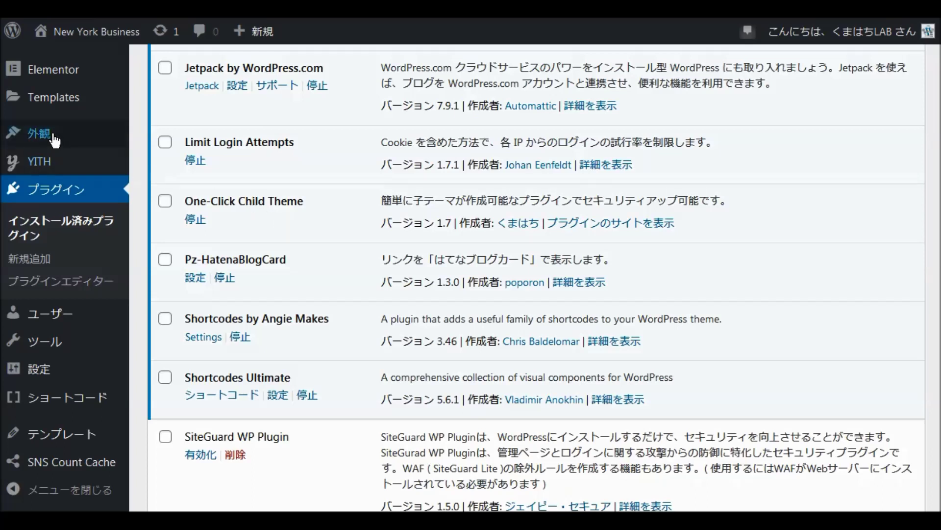
In the Child Theme form, name the theme 'New York Business Child' using the copied title
mouse_move(48, 139)
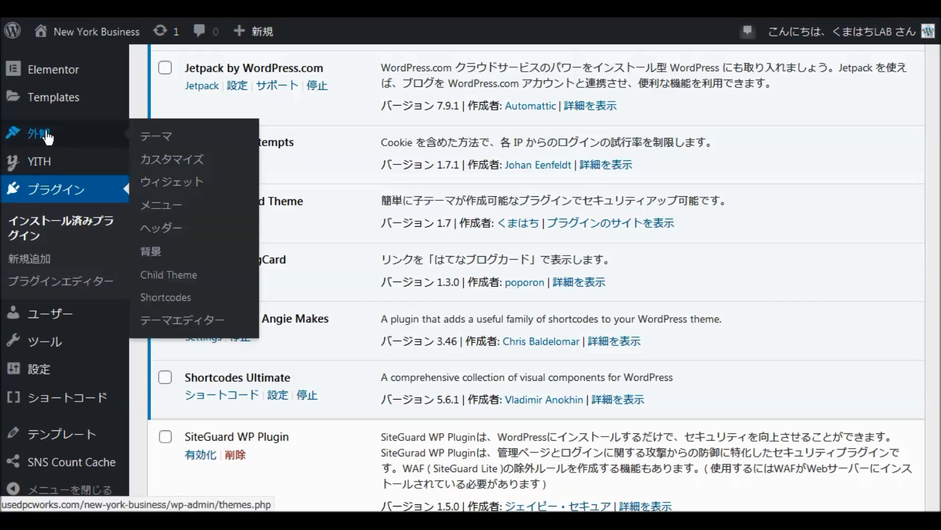
click(172, 279)
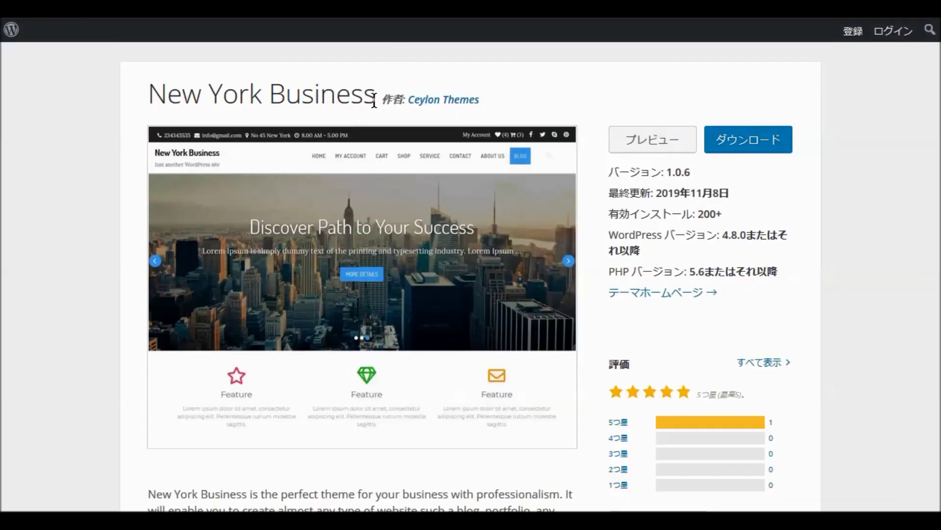
drag(376, 100, 140, 101)
right_click(182, 97)
click(205, 105)
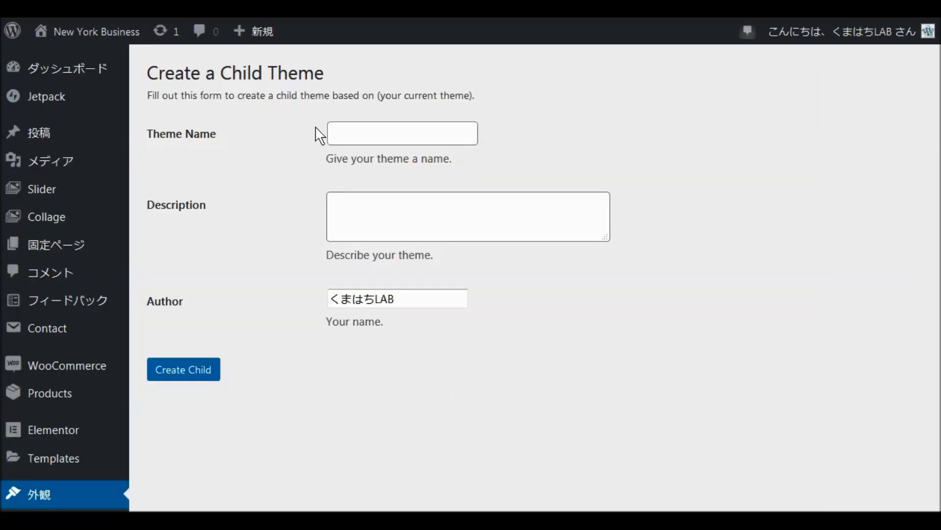
click(337, 128)
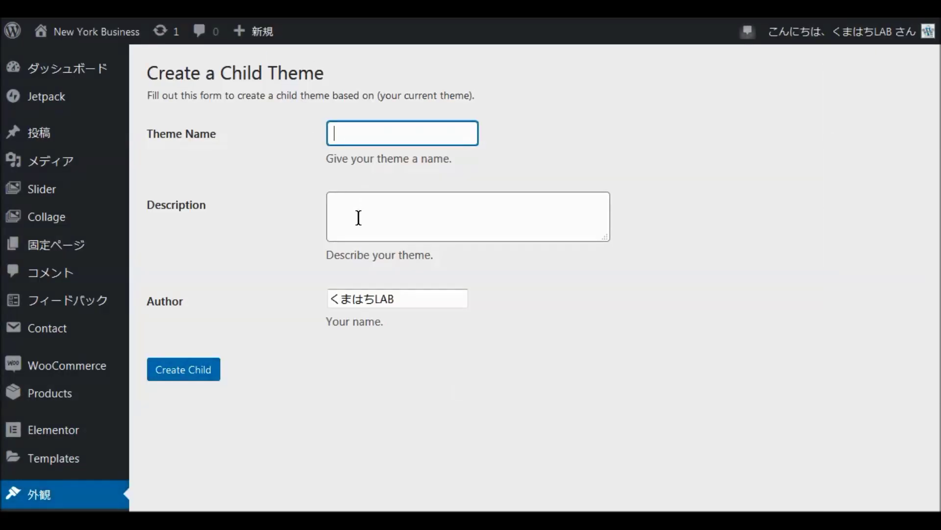
key(ctrl+v)
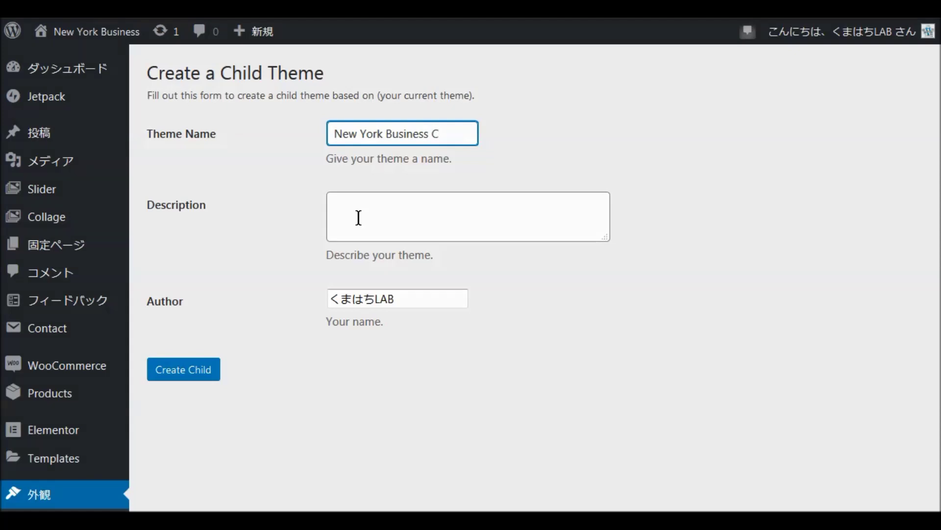
text(Child)
Set the description to 'New York Businessの子テーマ' and check the author name field
click(359, 217)
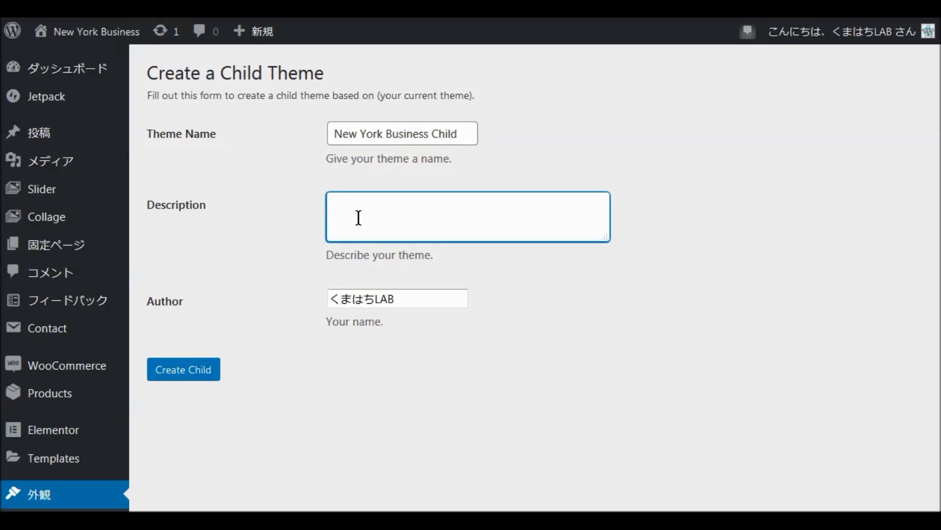
key(ctrl+v)
text(nokote-ma)
key(space)
key(Return)
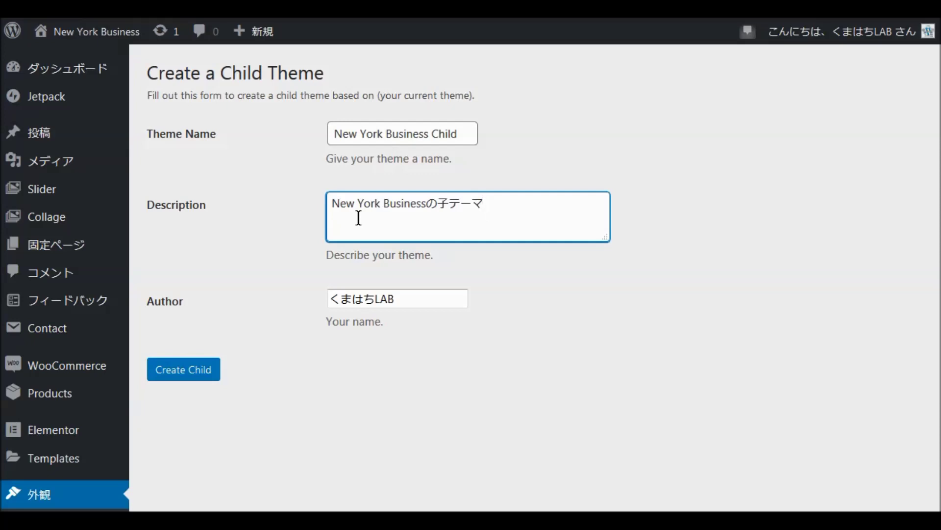
click(295, 261)
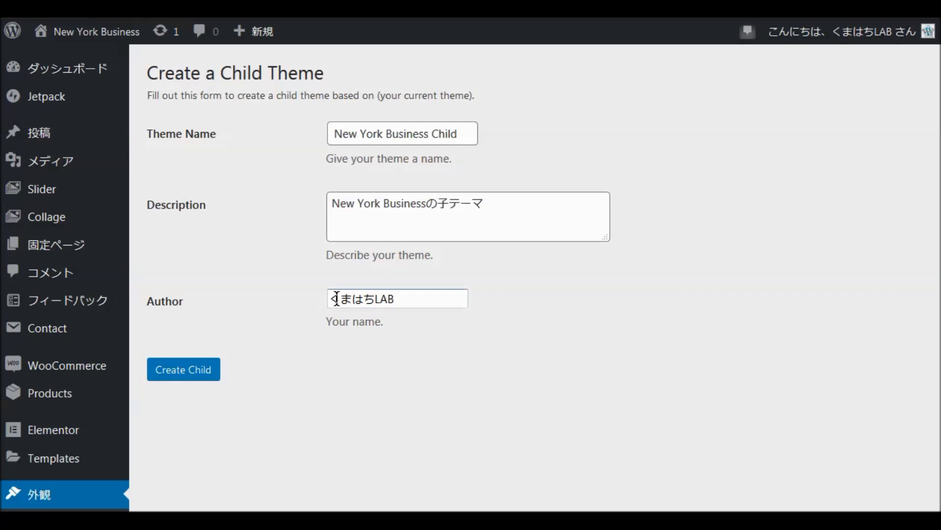
click(404, 299)
Create the New York Business Child theme so it becomes the active theme
click(188, 375)
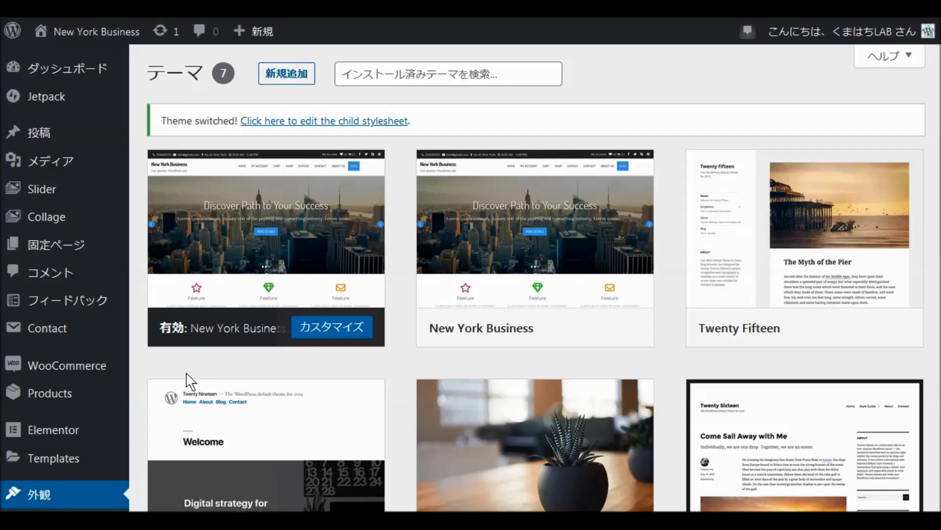
mouse_move(171, 306)
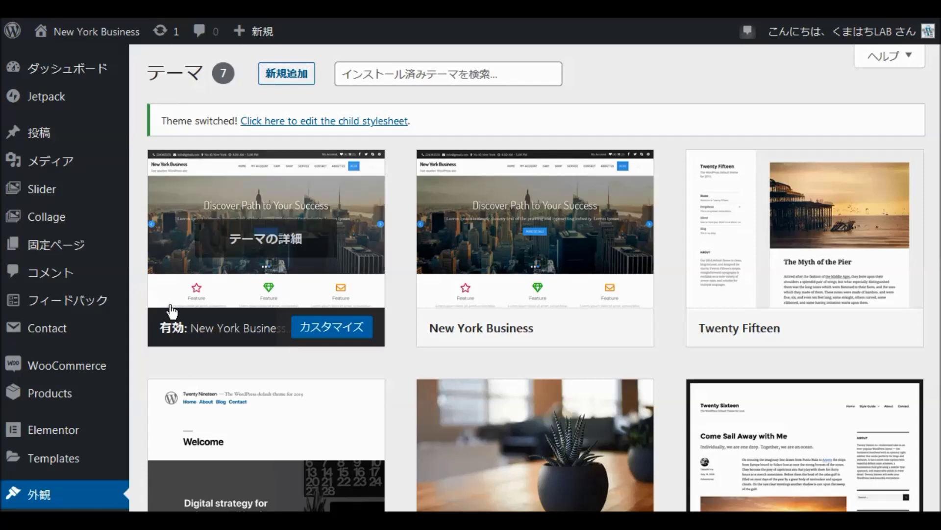
scroll(181, 283, down, 5)
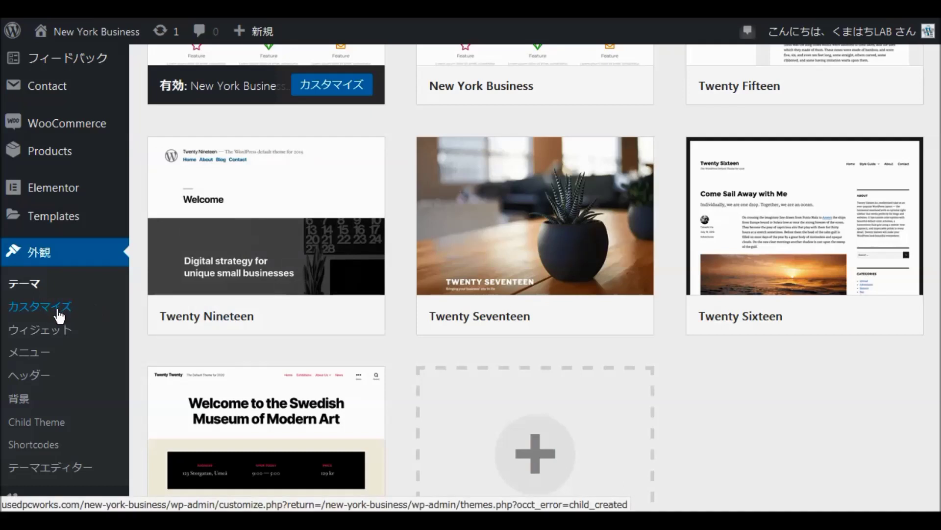
Launch the Customizer for New York Business Child and look over the home page preview
click(59, 316)
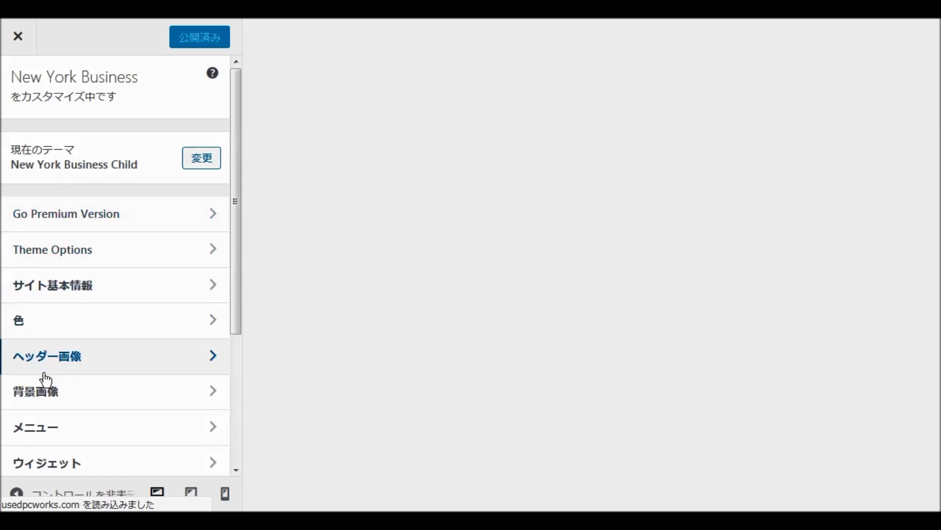
scroll(84, 353, down, 4)
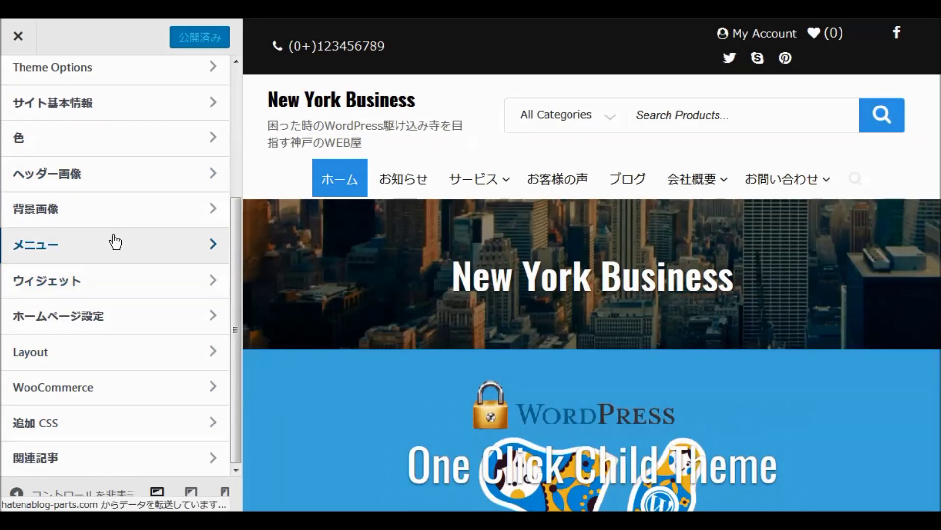
scroll(117, 240, up, 4)
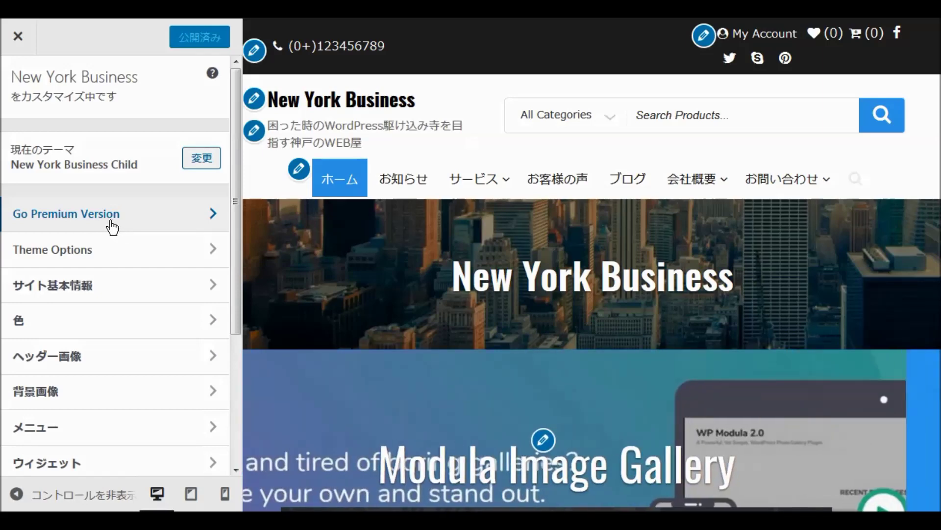
In Theme Options > Header, replace the placeholder phone number with the new number
click(62, 253)
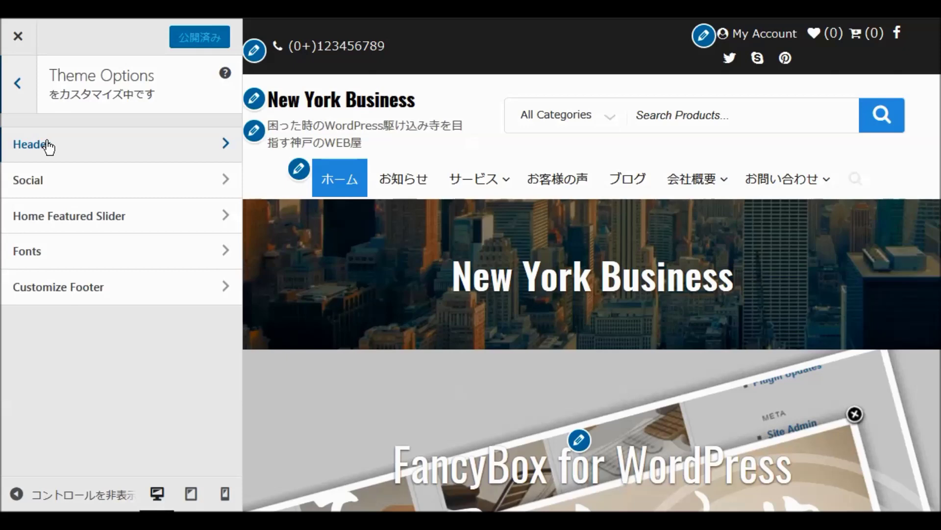
click(48, 146)
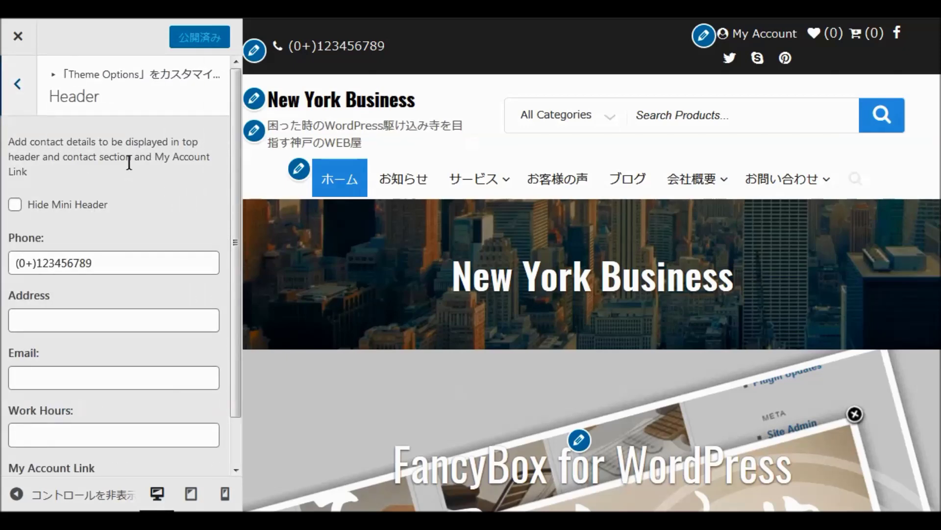
click(122, 263)
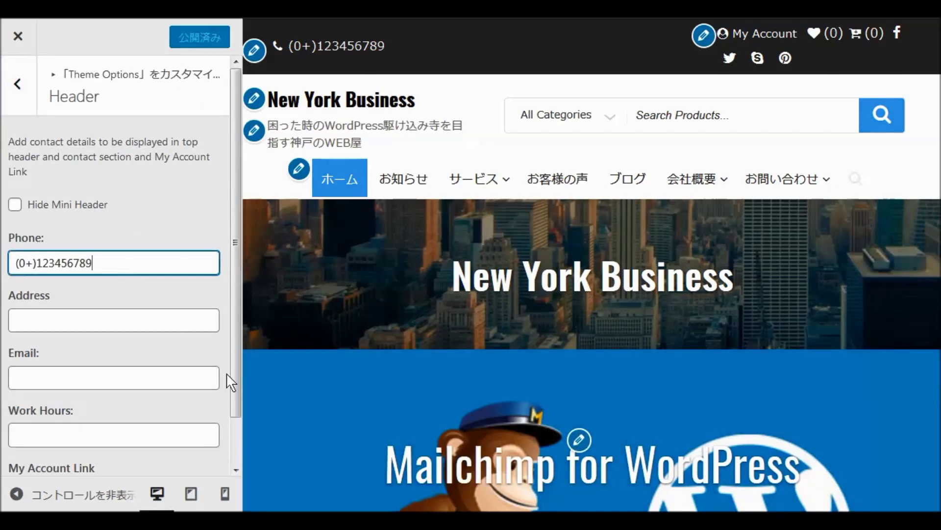
key(BackSpace)
key(BackSpace)
key(BackSpace)
key(BackSpace)
key(BackSpace)
key(BackSpace)
key(BackSpace)
key(BackSpace)
key(BackSpace)
key(BackSpace)
key(BackSpace)
key(BackSpace)
key(BackSpace)
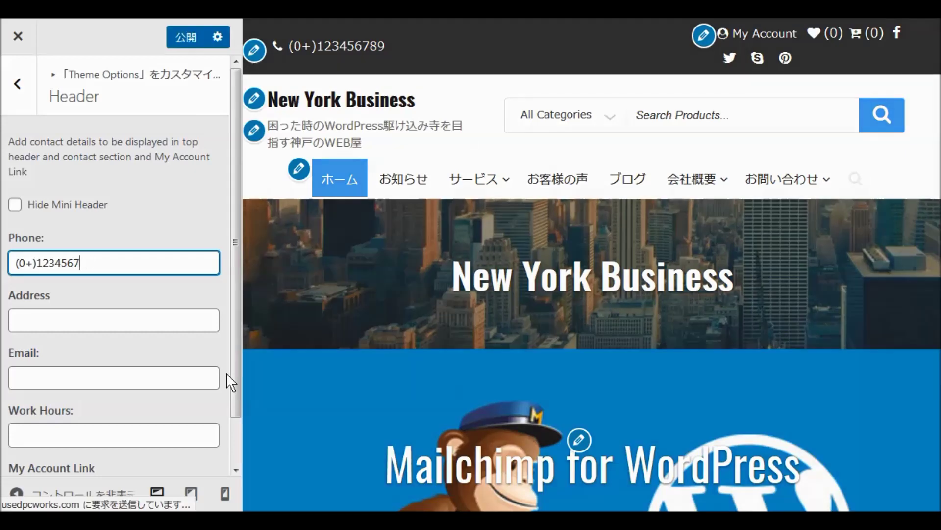
key(Tab)
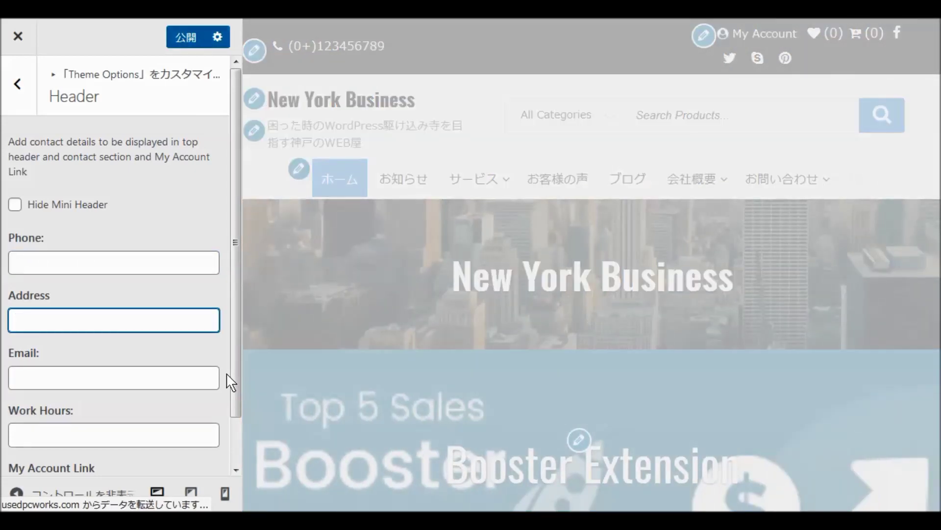
click(64, 259)
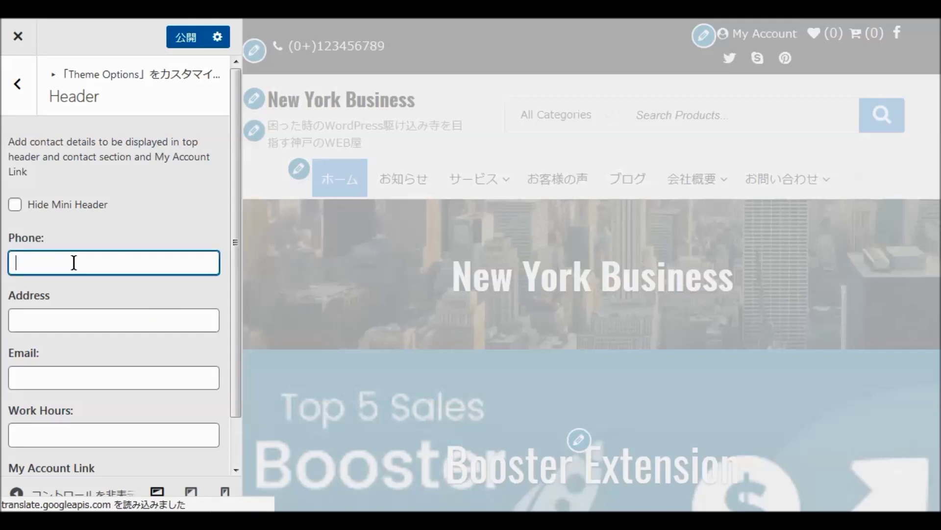
text(0120)
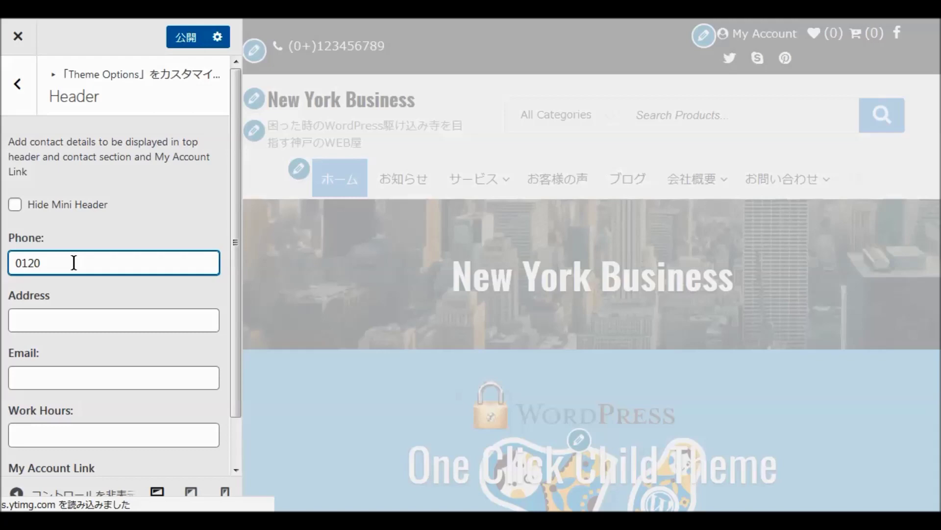
text(-00-)
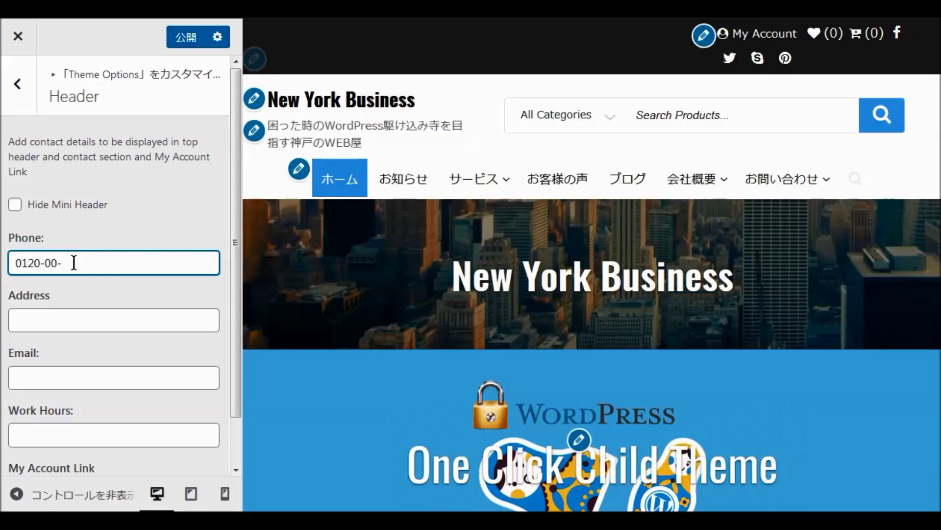
text(000)
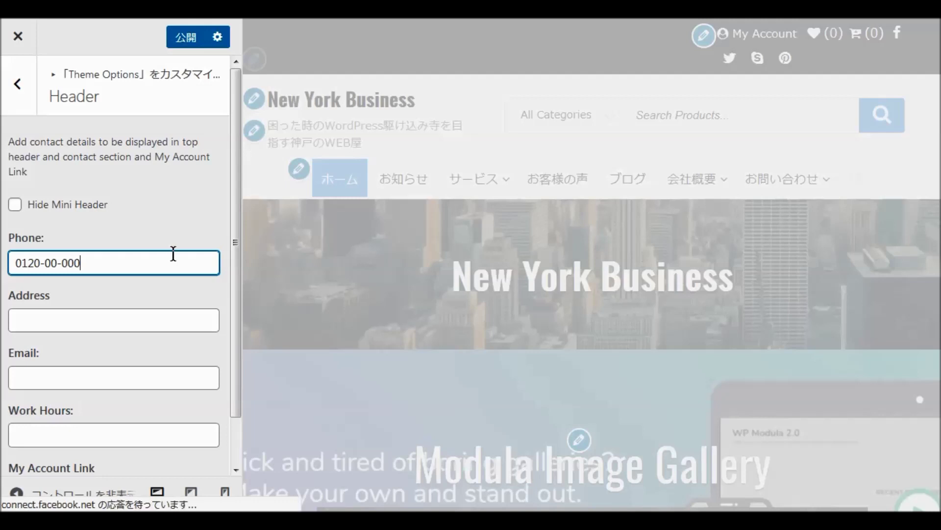
Enter the business prefecture-and-city address in kanji in the header Address field
click(58, 326)
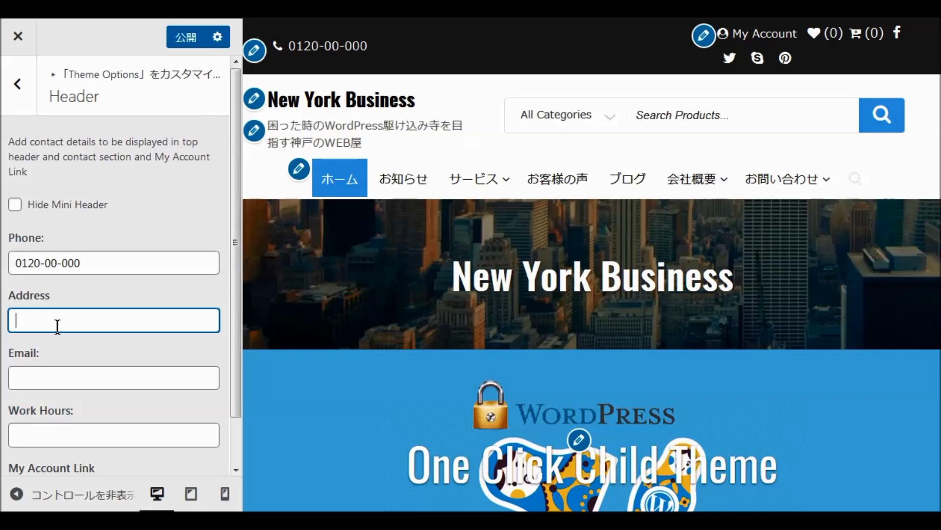
text(ひょう)
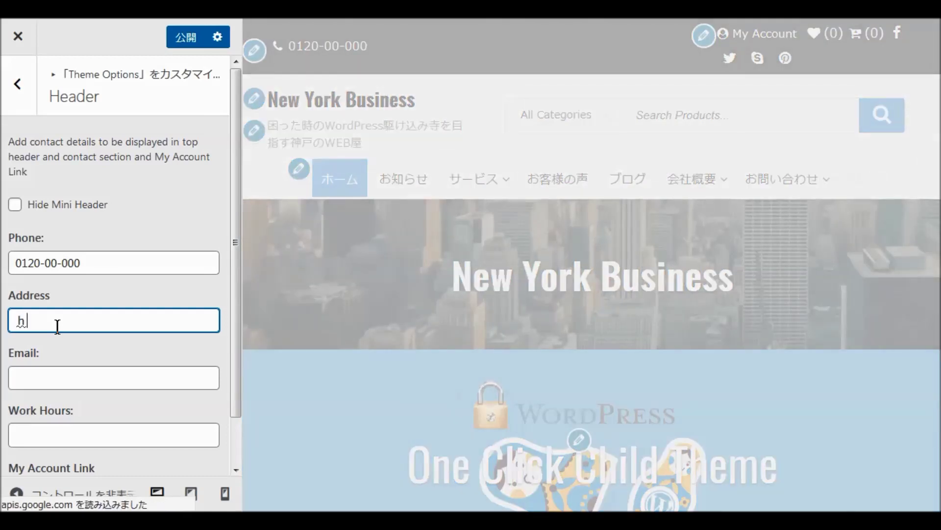
text(ごけんこう)
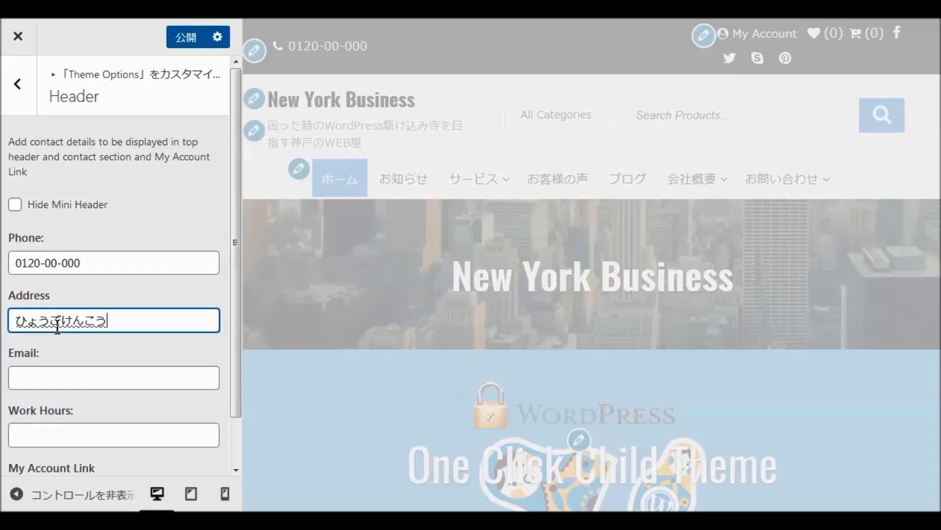
text(べshi)
key(space)
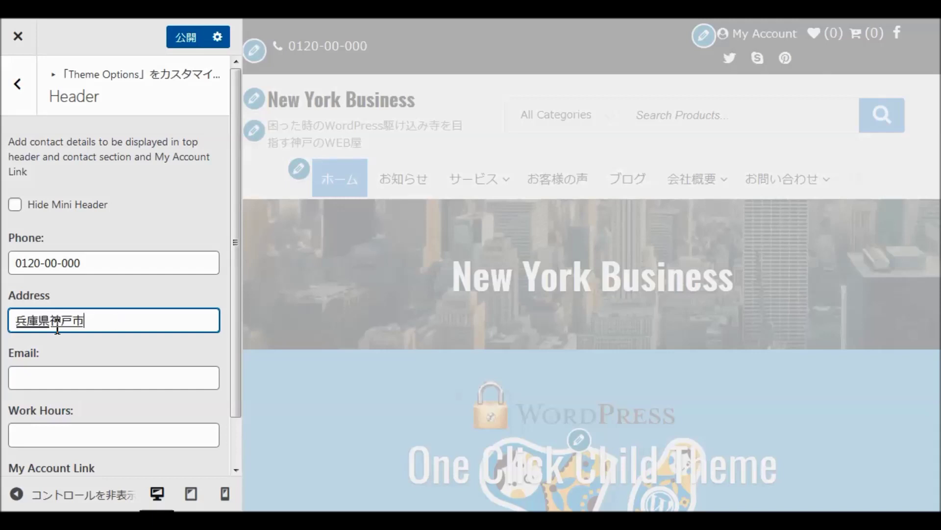
key(Return)
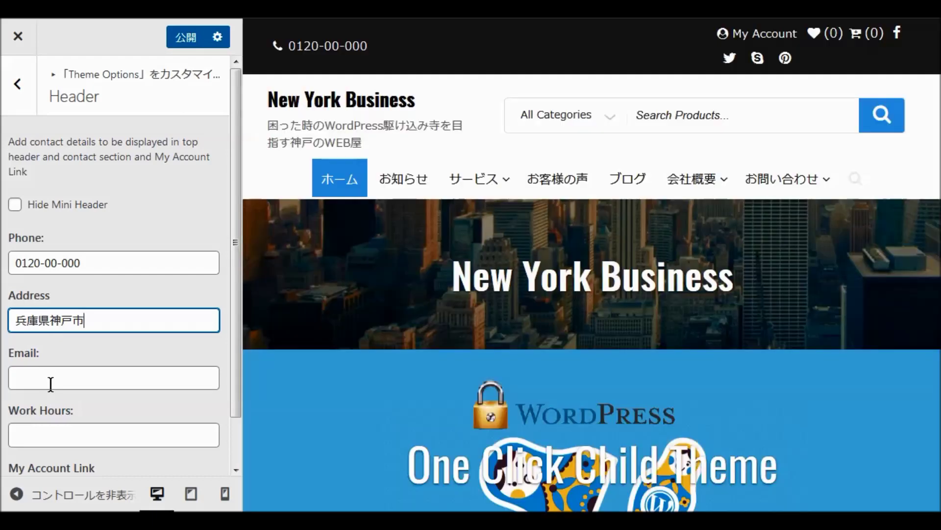
click(50, 383)
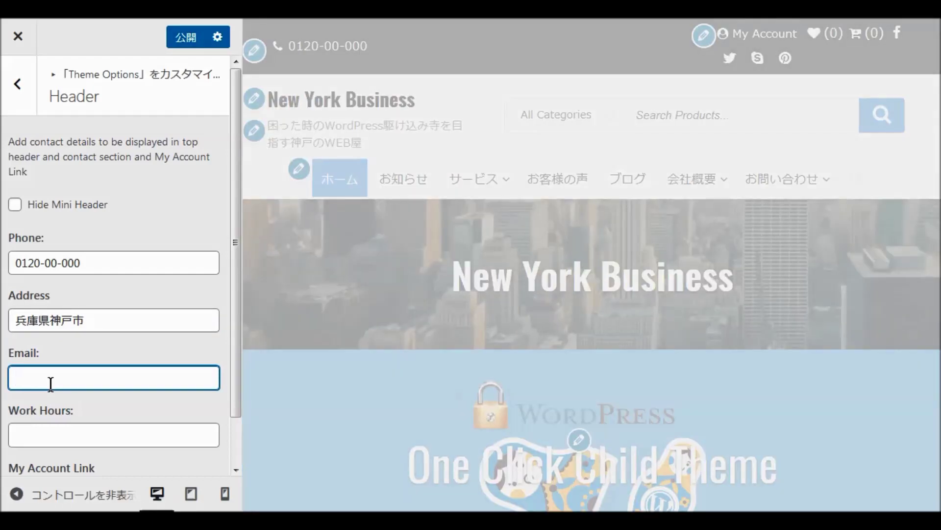
Enter the contact e-mail and work hours 10:00--18:00, then check the My Account Link value
text(abc@abc.)
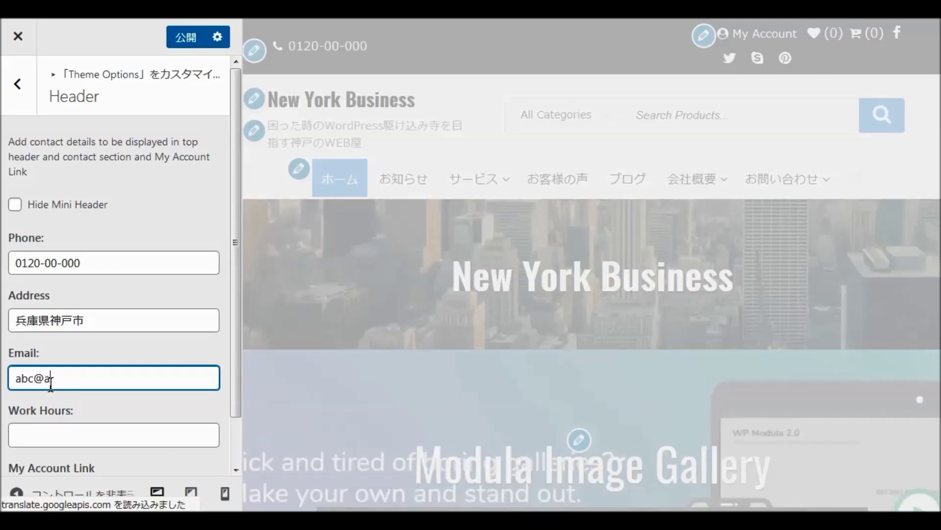
text(co.jp)
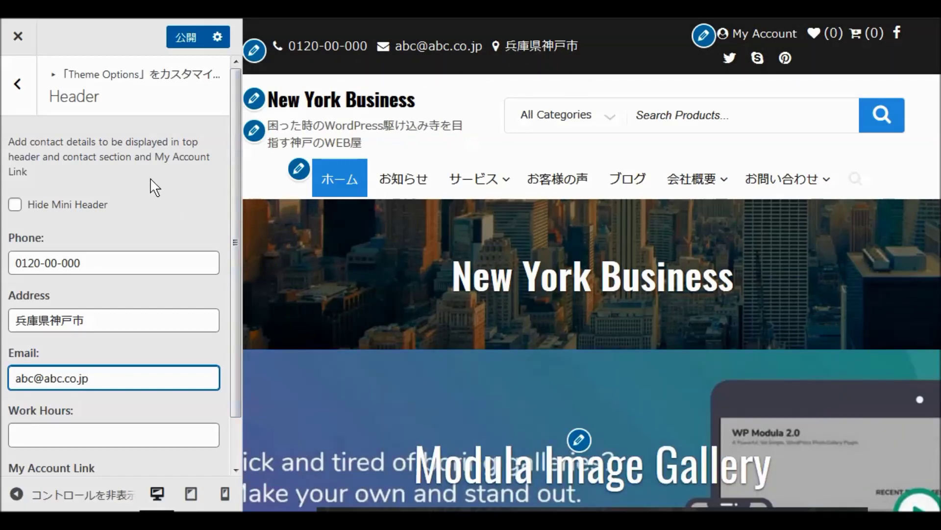
scroll(149, 199, down, 1)
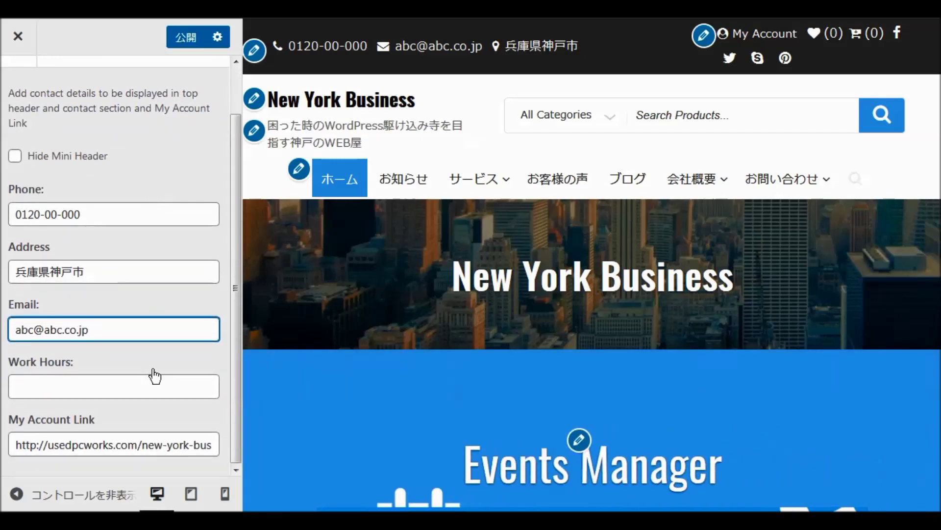
click(37, 384)
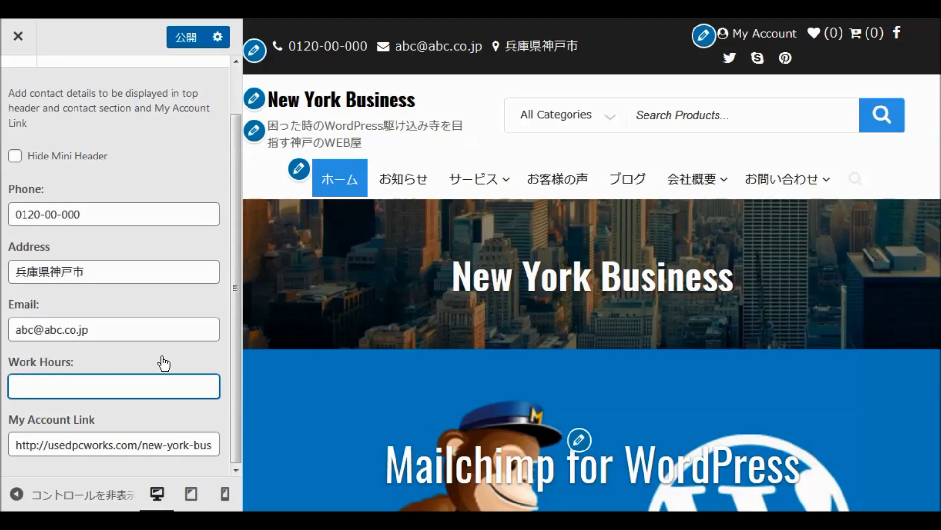
text(1)
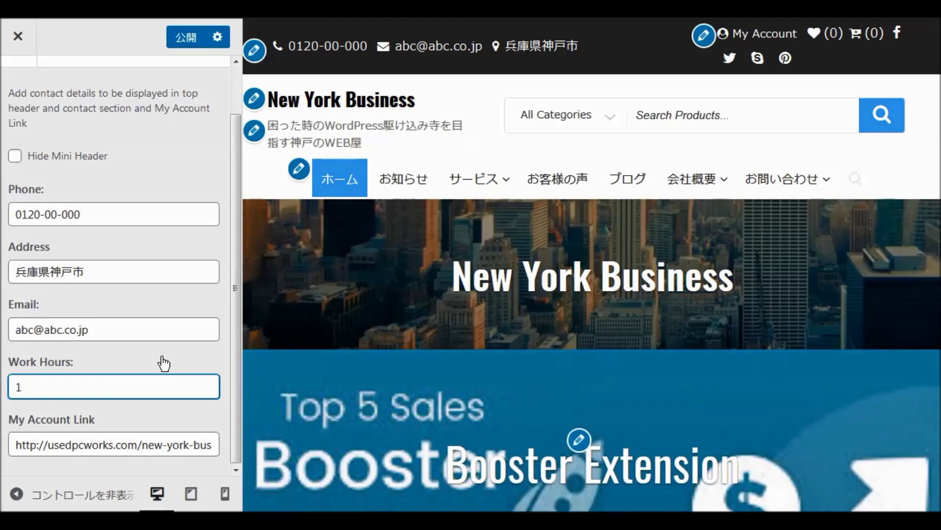
text(0:00)
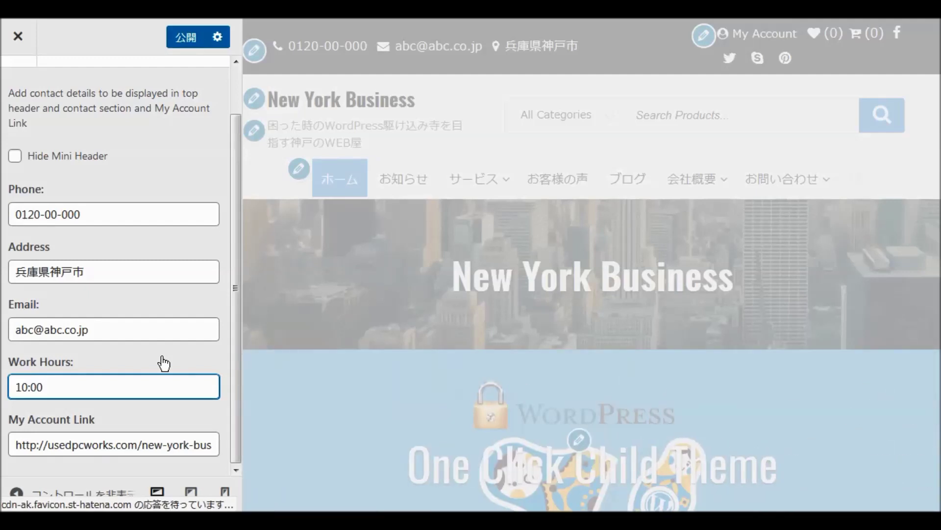
text(--)
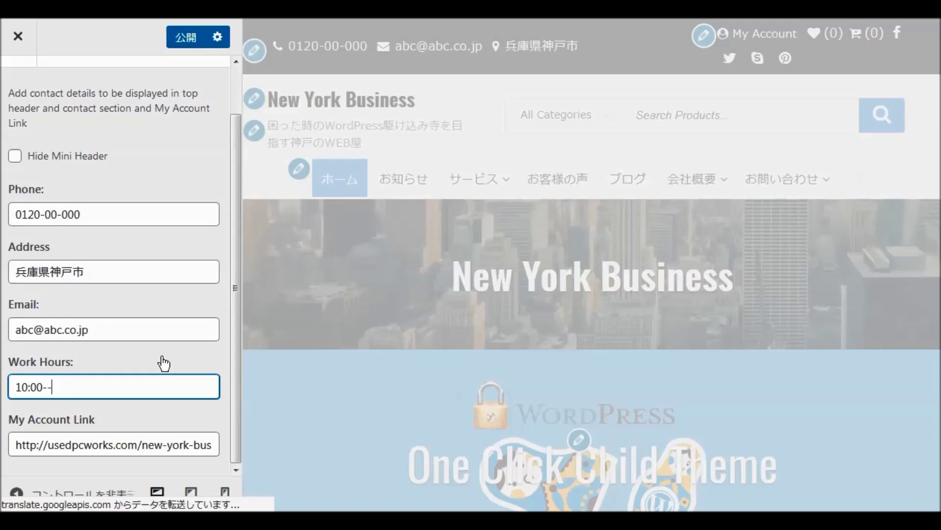
text(18)
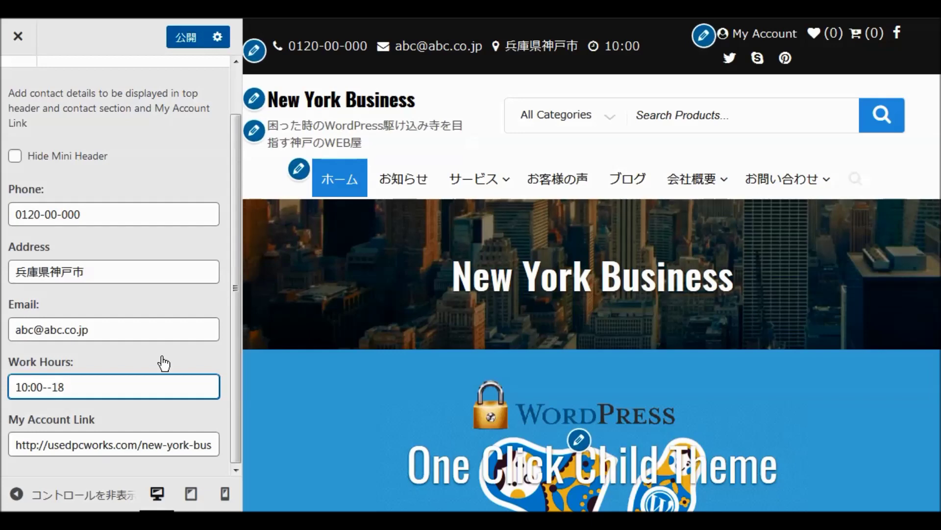
text(:00)
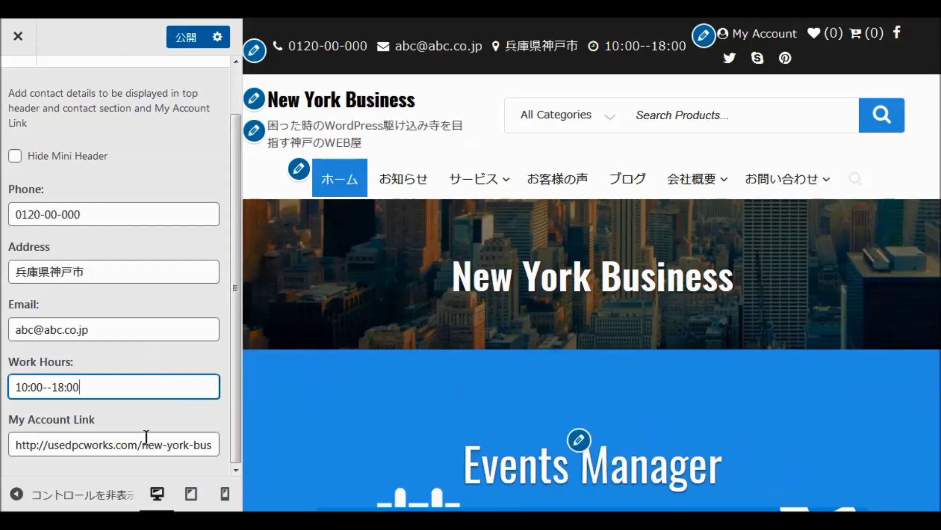
click(147, 445)
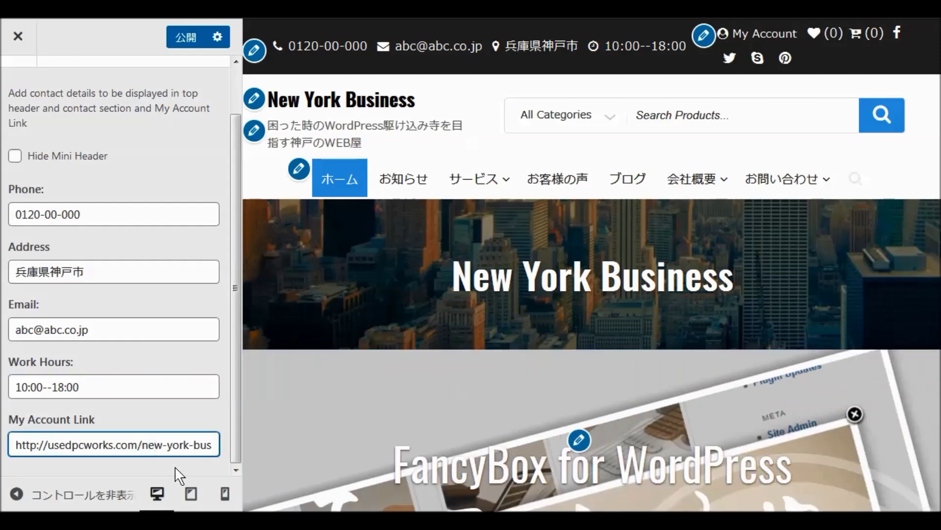
key(Right)
key(Right)
key(Right)
key(Right)
key(Right)
key(Right)
key(Right)
key(Right)
key(Right)
key(Right)
key(Right)
key(Right)
key(Right)
key(Right)
key(Right)
key(Right)
key(Right)
key(Right)
key(Right)
key(Right)
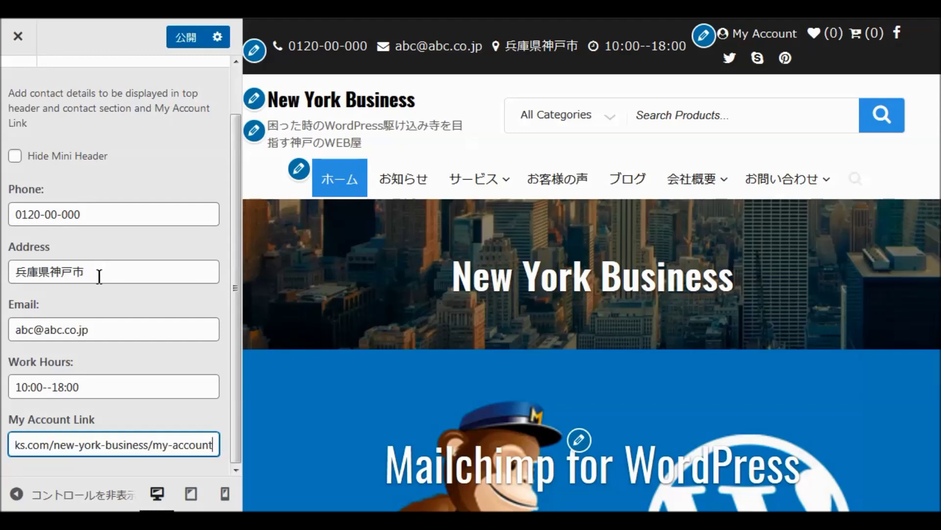
scroll(103, 277, up, 1)
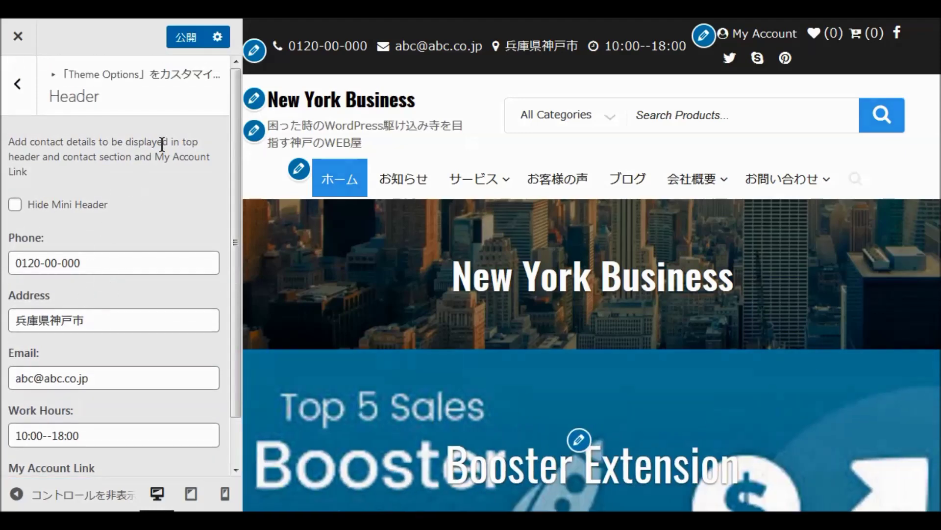
Publish the header contact changes and open the theme's Social link settings
click(184, 37)
click(20, 87)
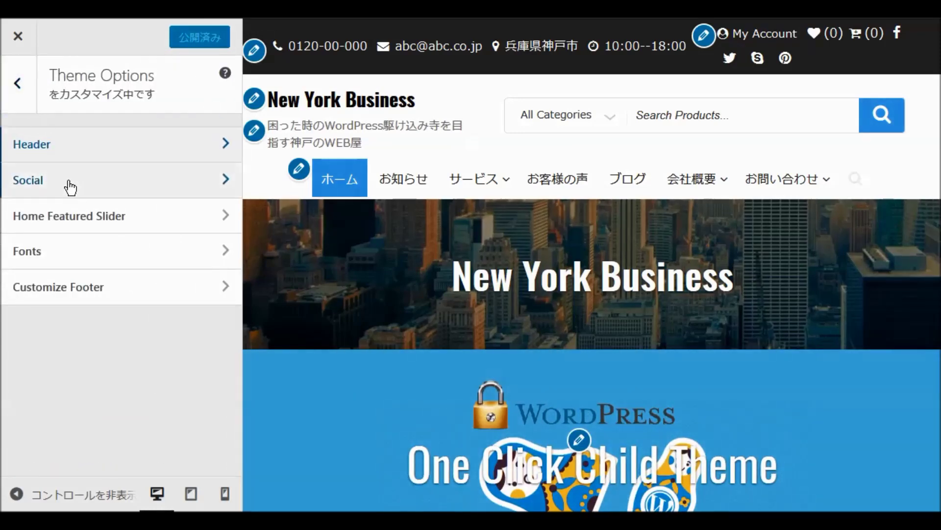
click(30, 181)
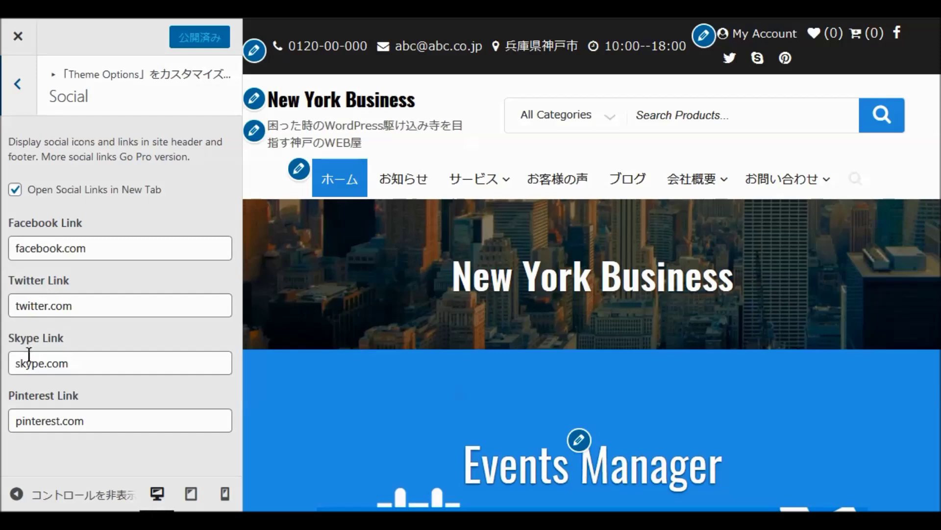
Clear the Skype Link field and place the caret in the Facebook Link field
click(77, 363)
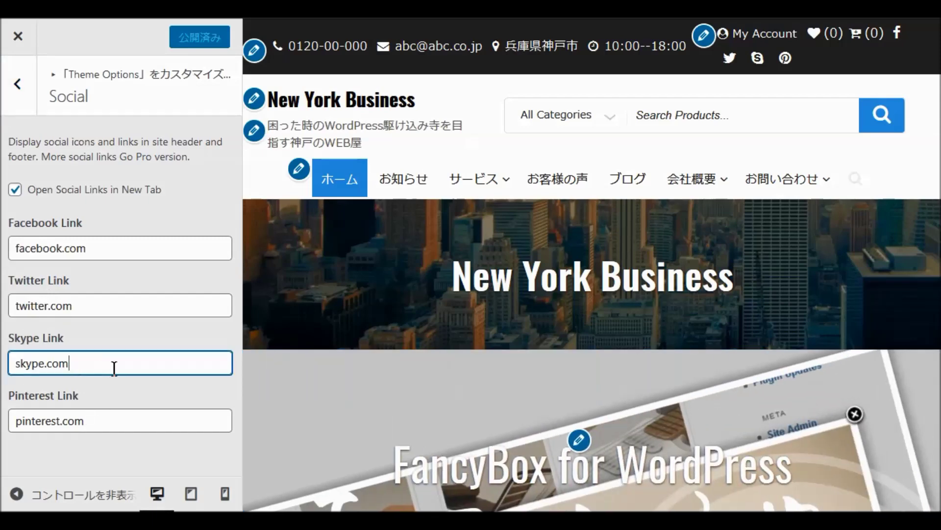
key(BackSpace)
key(BackSpace)
key(BackSpace)
key(BackSpace)
key(BackSpace)
key(BackSpace)
key(BackSpace)
key(BackSpace)
key(BackSpace)
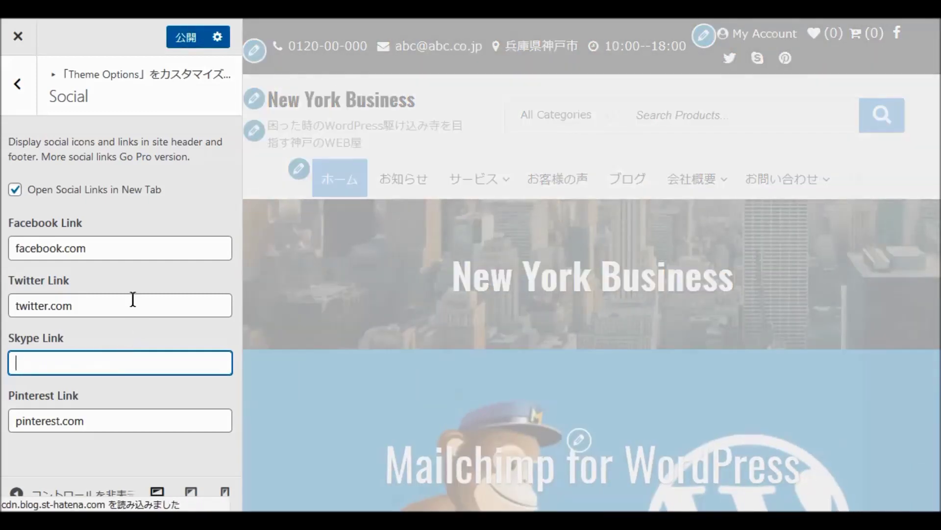
click(102, 250)
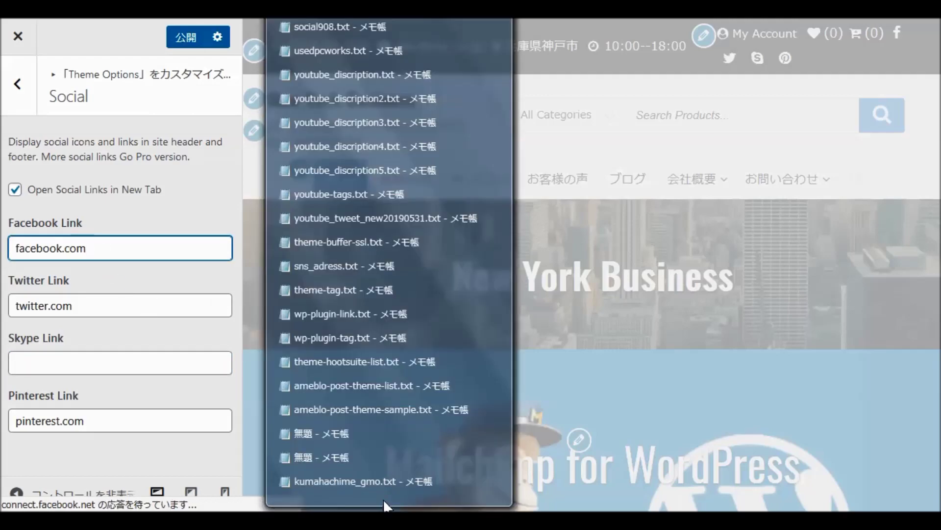
Copy the Facebook page URL from sns_adress.txt into the Facebook Link field
mouse_move(347, 324)
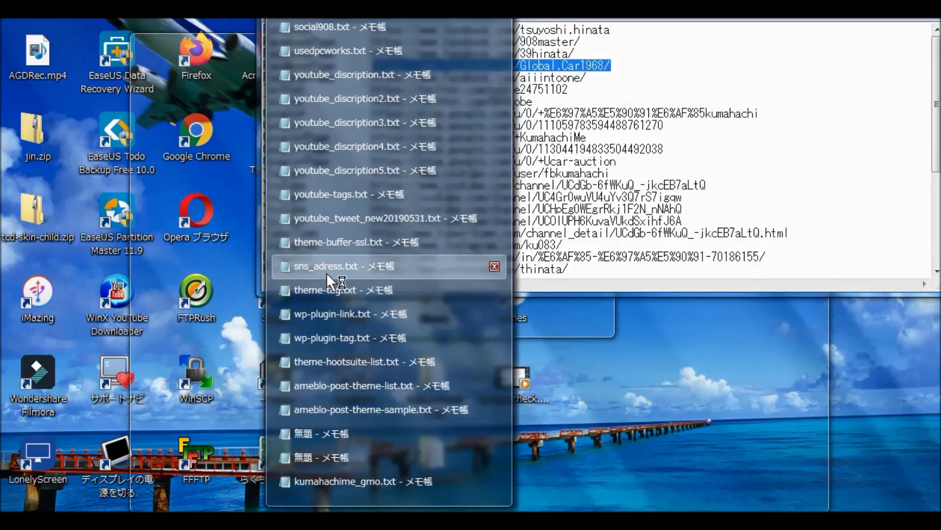
click(327, 268)
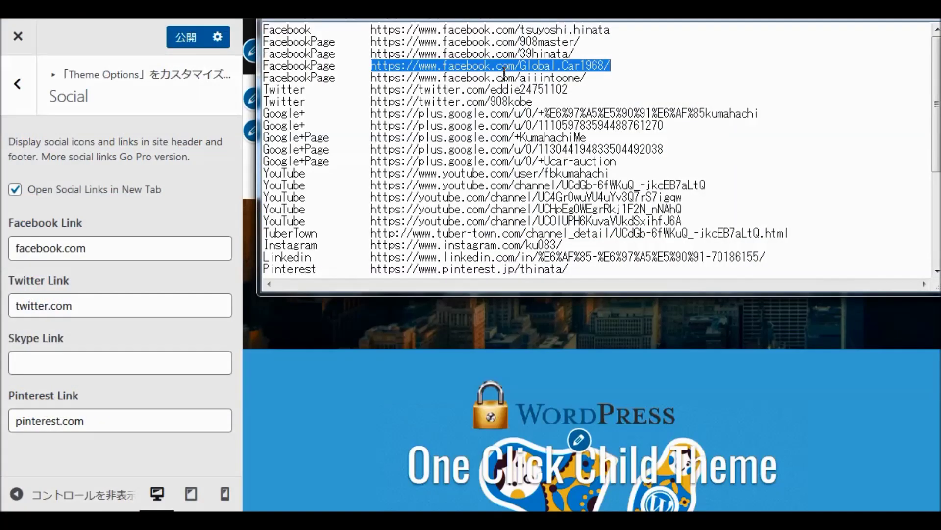
click(373, 39)
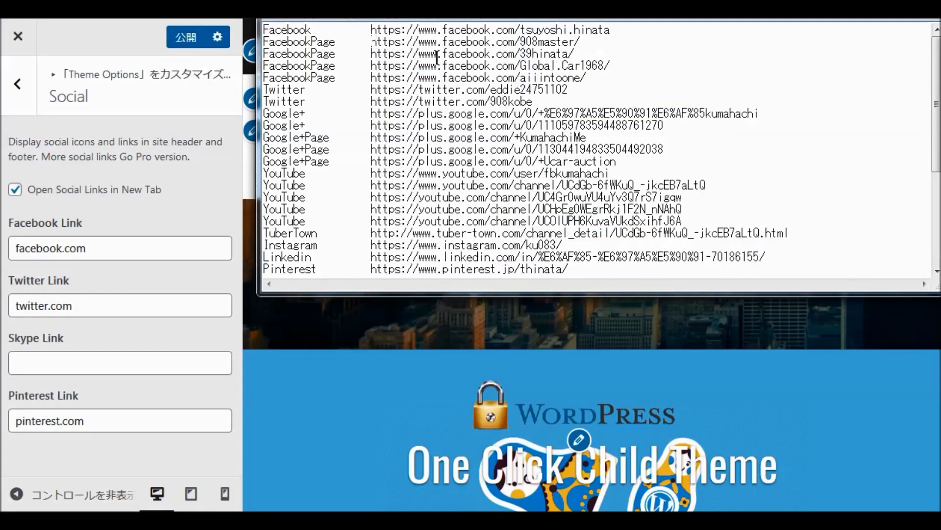
shift+click(583, 43)
key(ctrl+c)
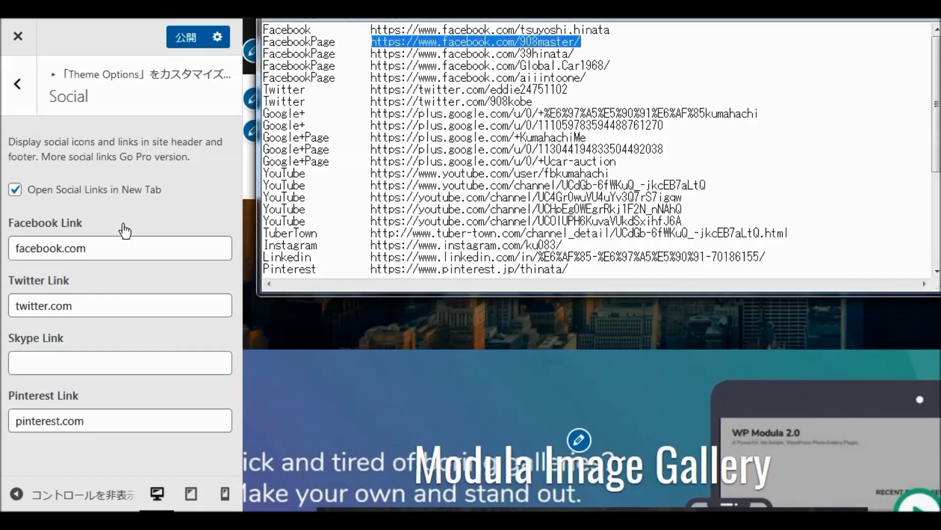
drag(103, 244, 3, 255)
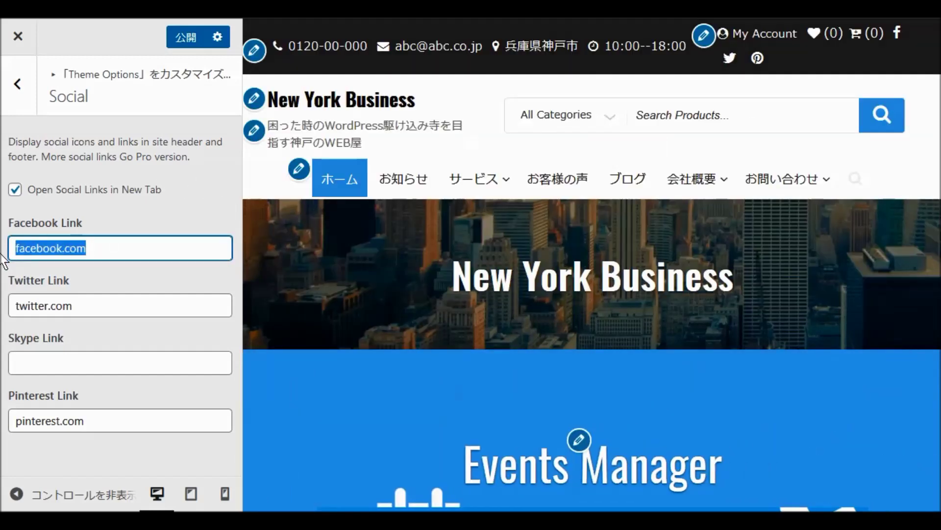
key(ctrl+v)
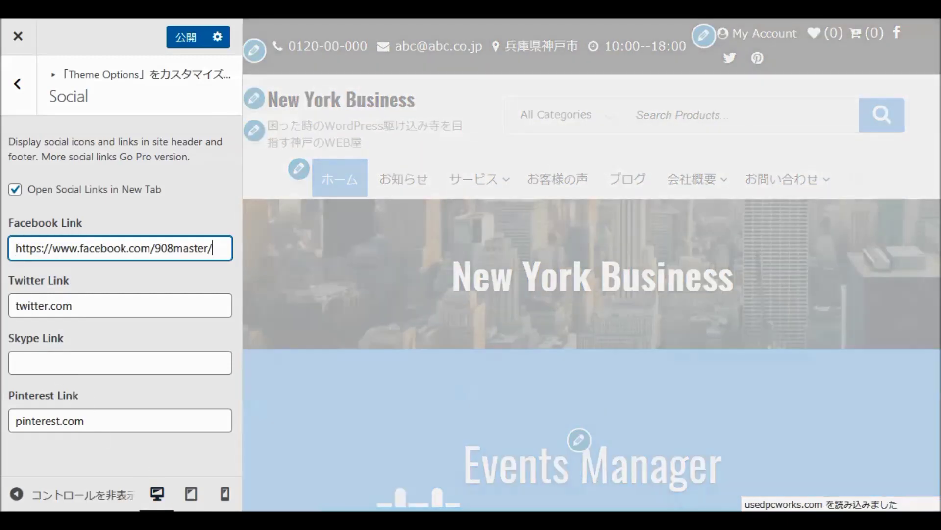
Copy the Twitter profile URL from sns_adress.txt into the Twitter Link field
mouse_move(372, 519)
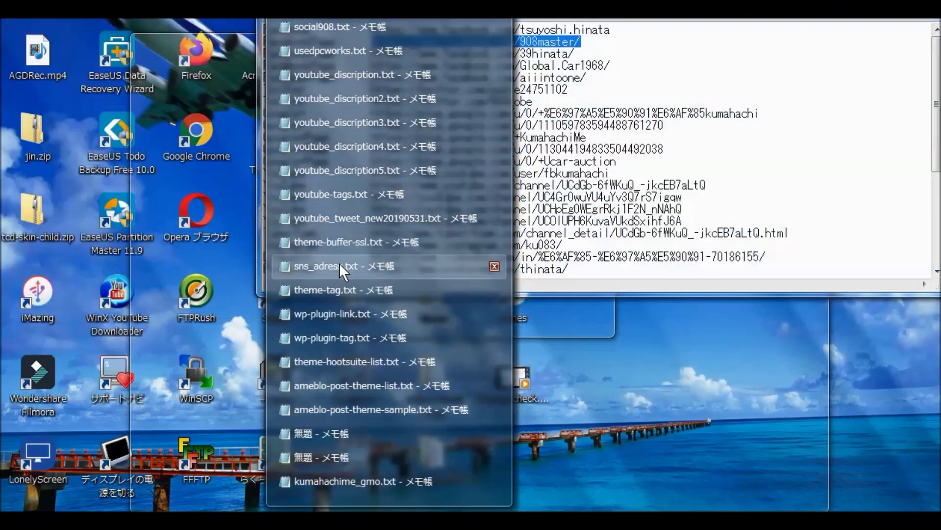
click(339, 264)
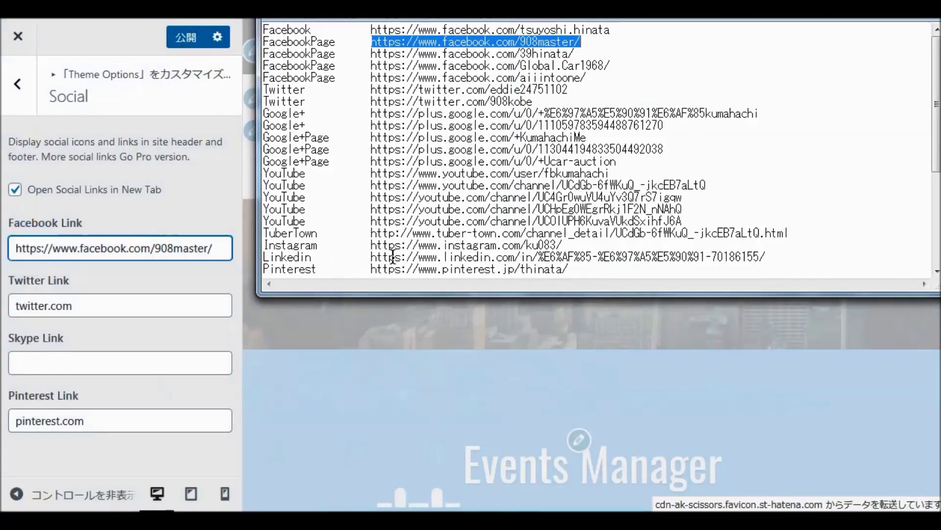
click(376, 92)
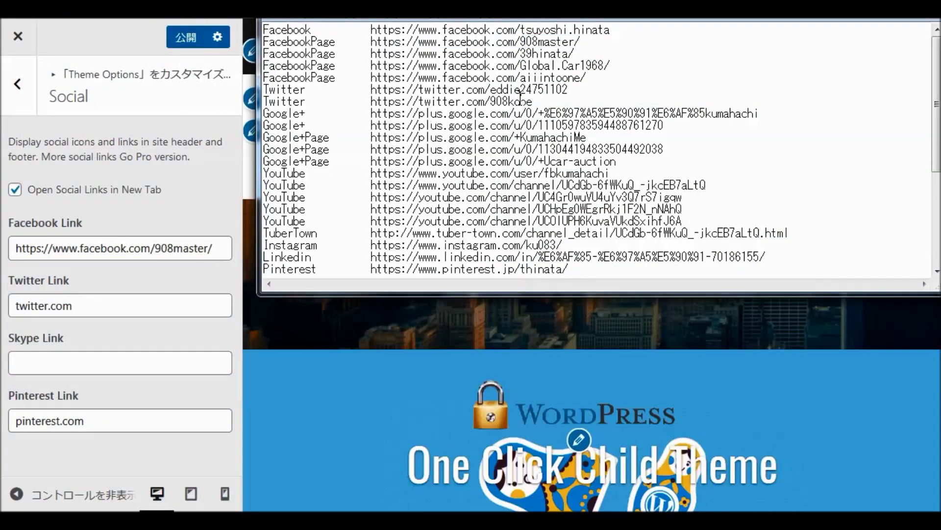
shift+click(567, 92)
key(ctrl+c)
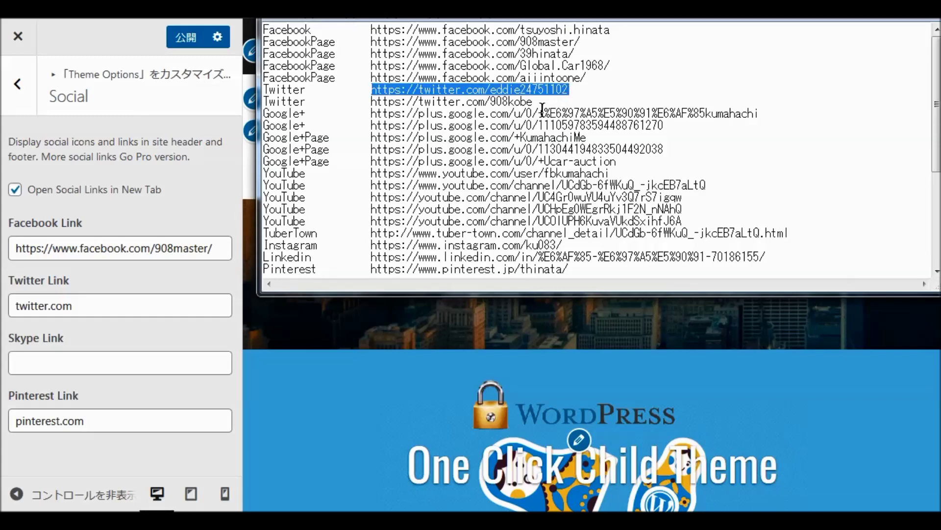
triple_click(79, 304)
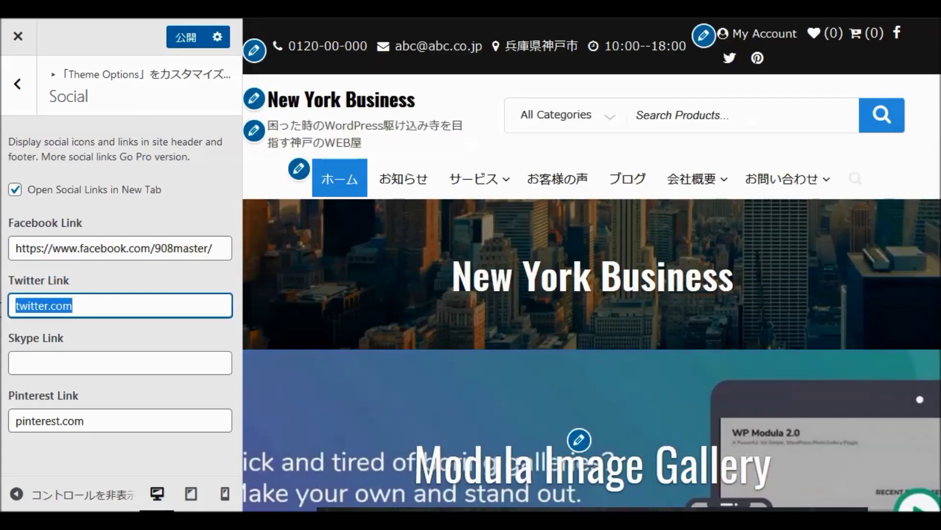
key(ctrl+v)
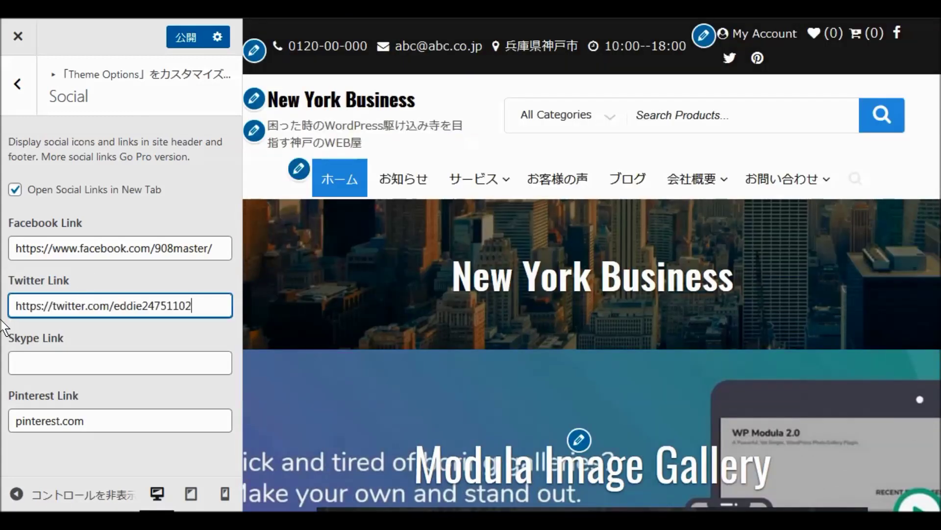
Paste the Pinterest profile URL into the Pinterest Link field and publish the social links
click(98, 418)
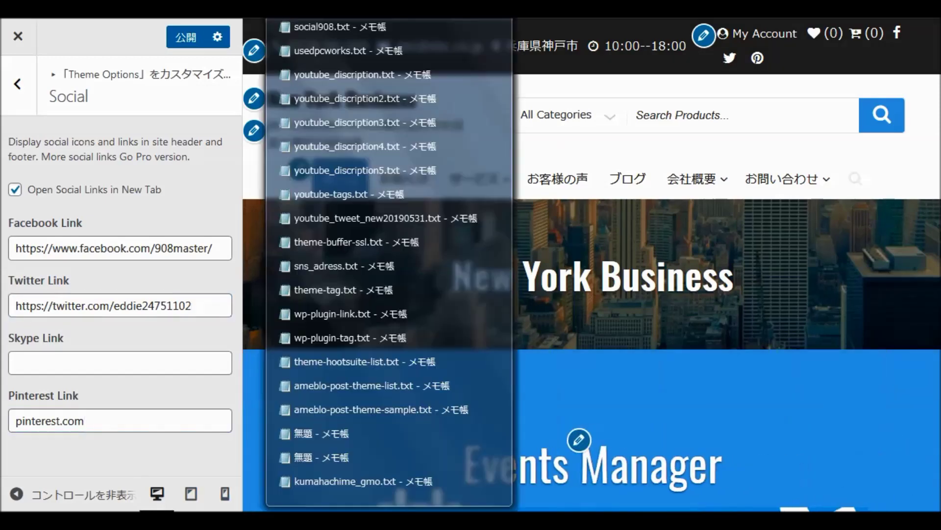
click(347, 266)
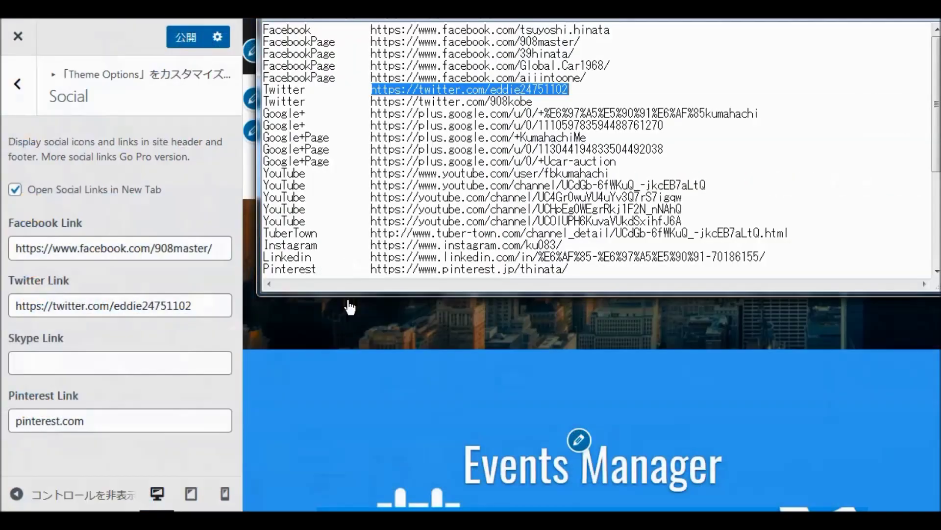
drag(370, 267, 569, 270)
key(ctrl+c)
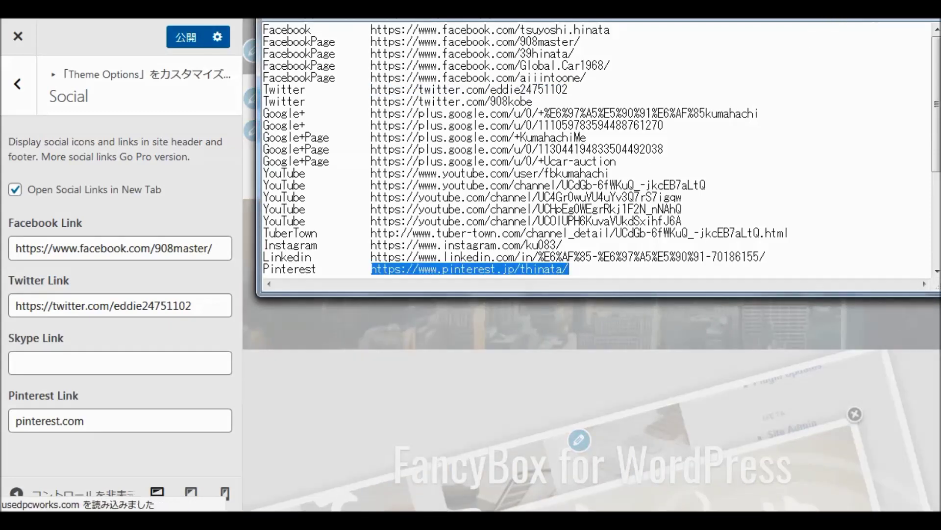
click(408, 307)
click(77, 423)
drag(109, 420, 6, 431)
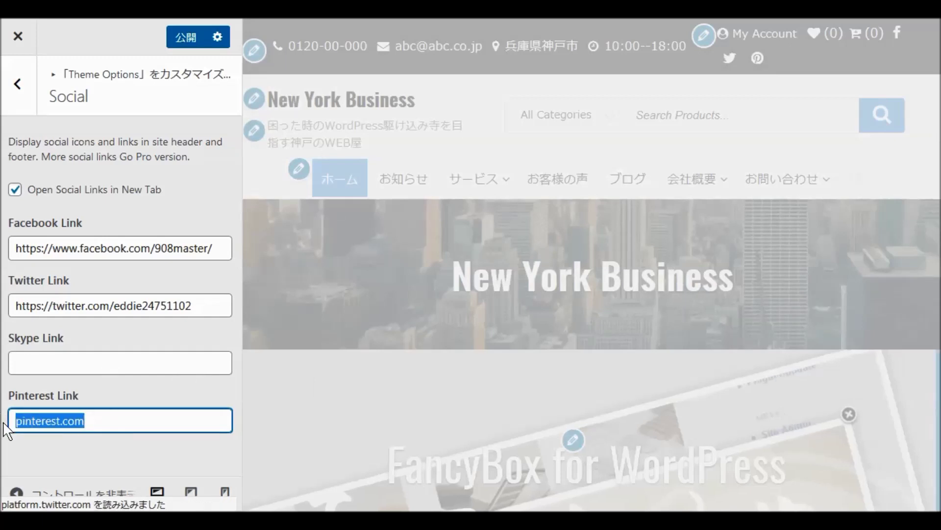
key(ctrl+v)
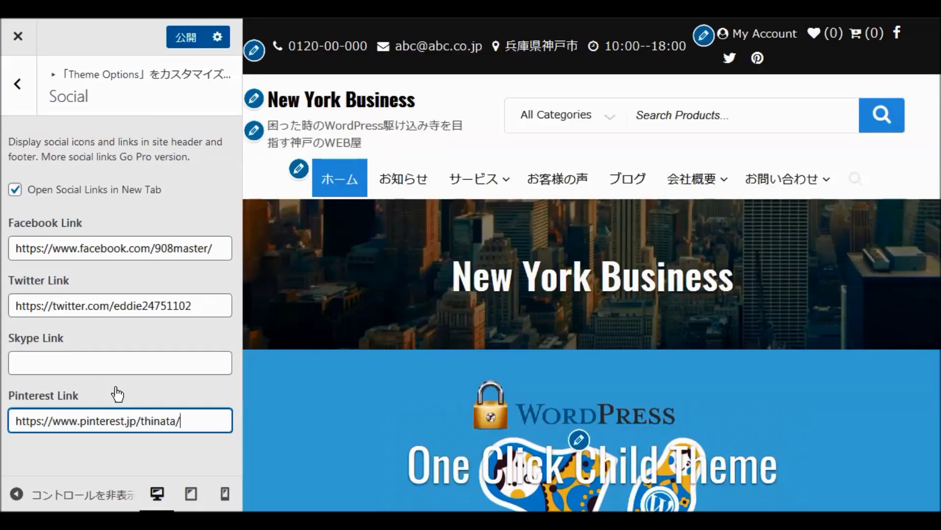
click(186, 37)
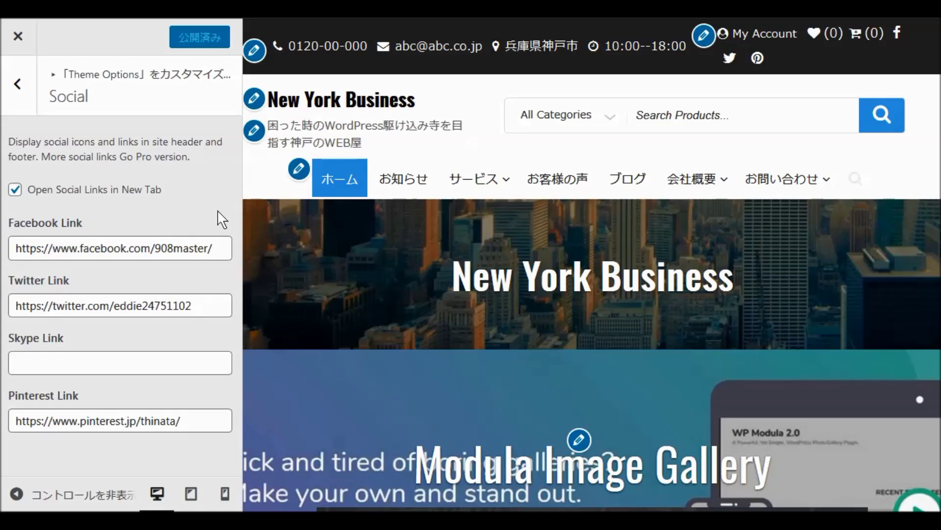
Keep the Home Featured Slider effect at Slide and limit it to the 無料テーマ category
click(15, 84)
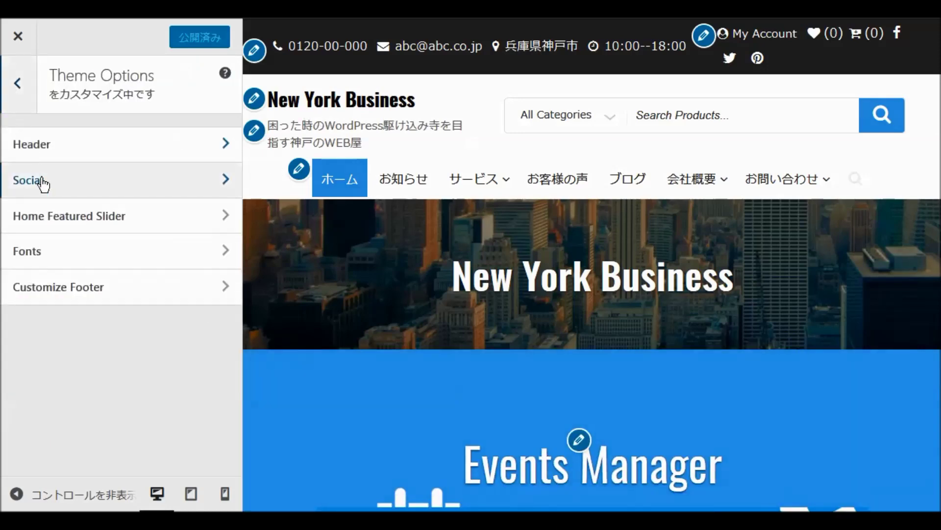
click(97, 221)
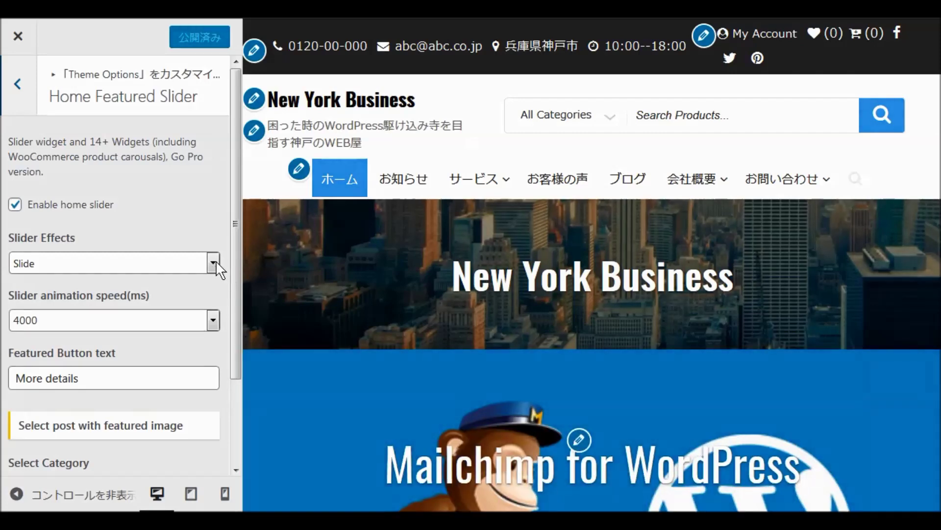
click(216, 261)
click(216, 260)
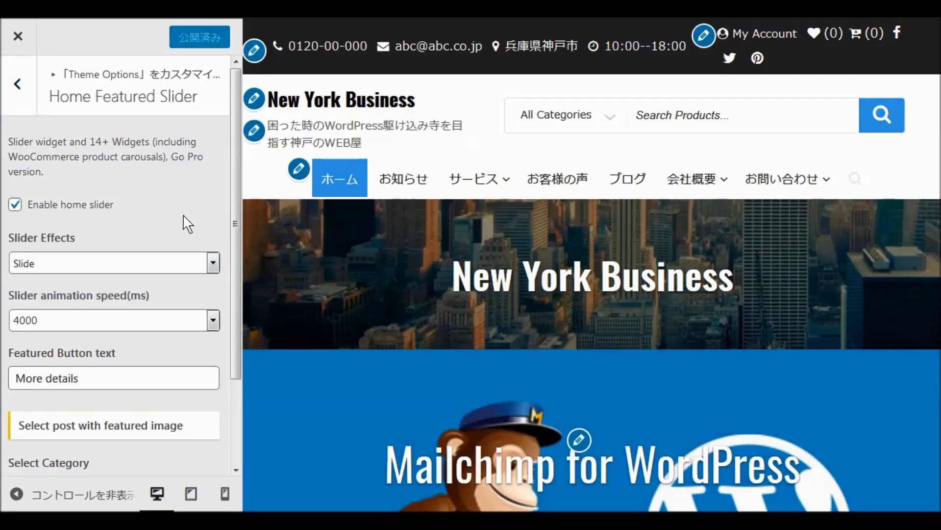
scroll(167, 210, down, 2)
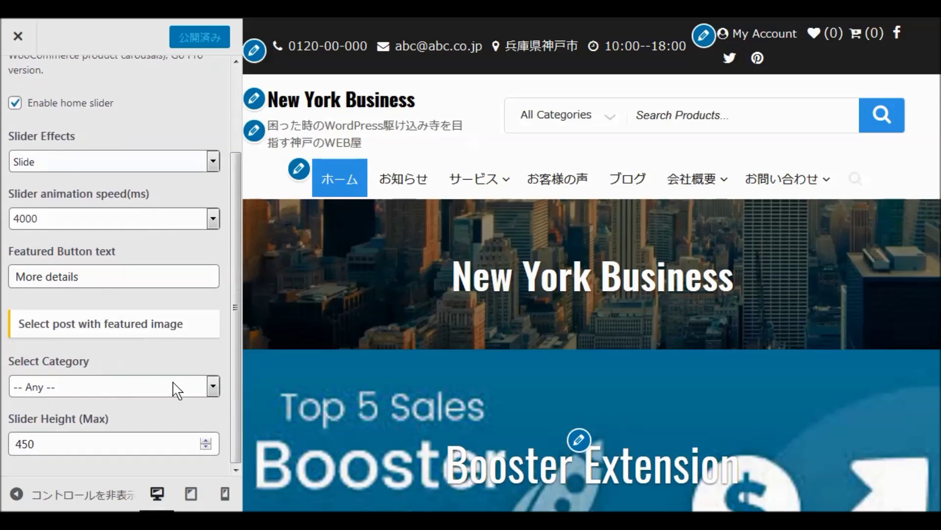
click(214, 387)
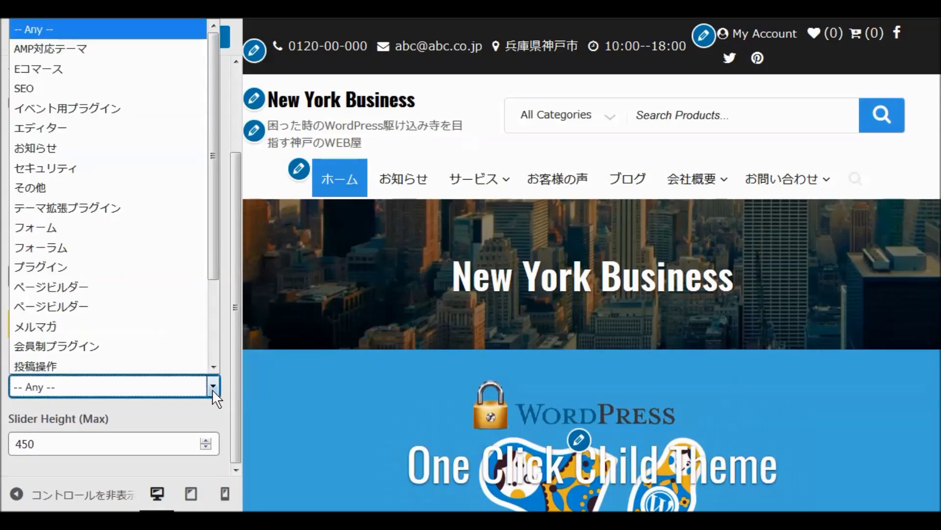
scroll(187, 255, down, 2)
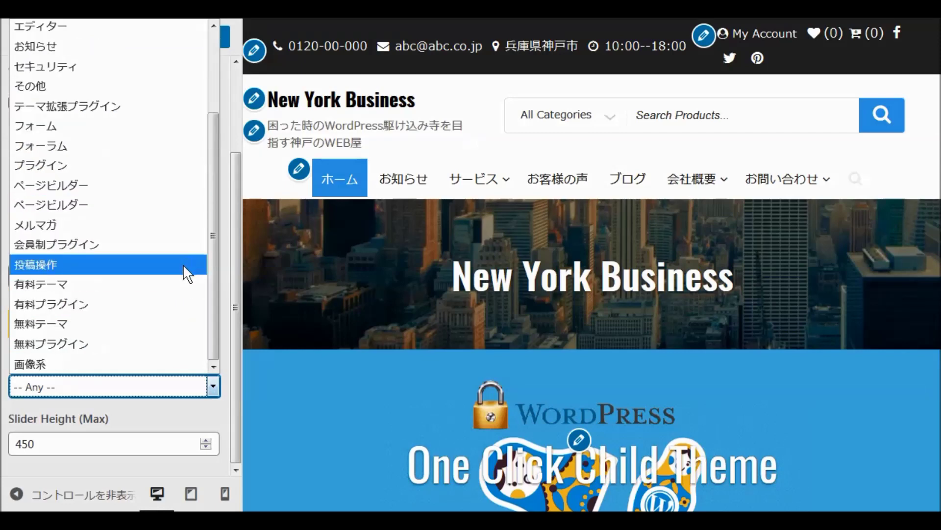
click(138, 324)
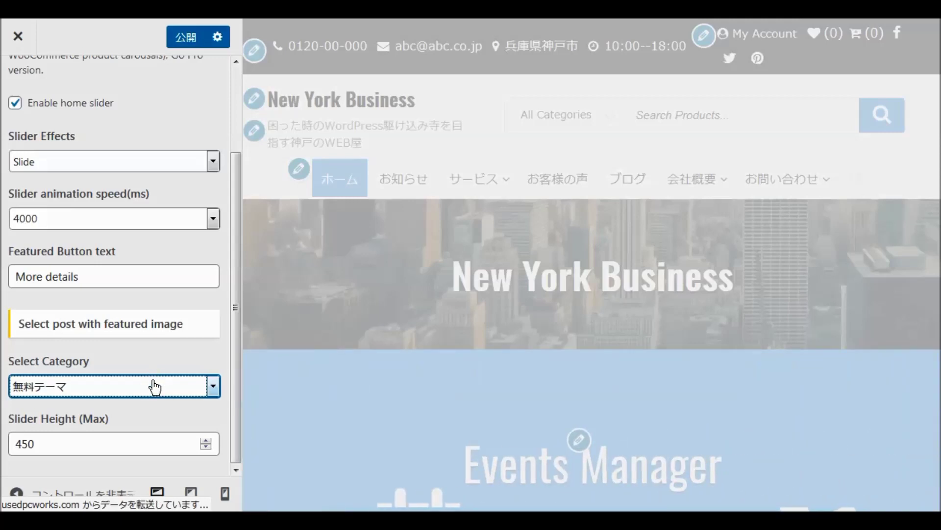
Set the slider's maximum height to 450 and publish the slider settings
click(861, 511)
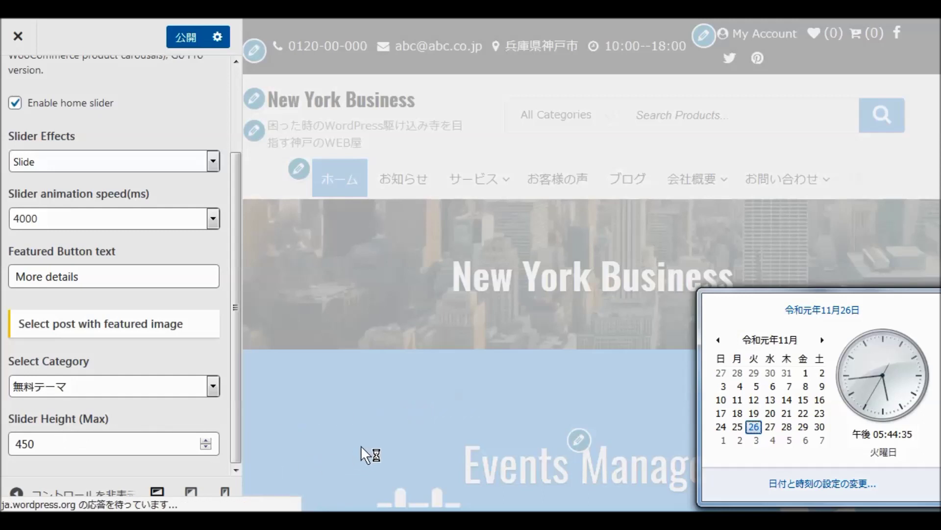
click(209, 417)
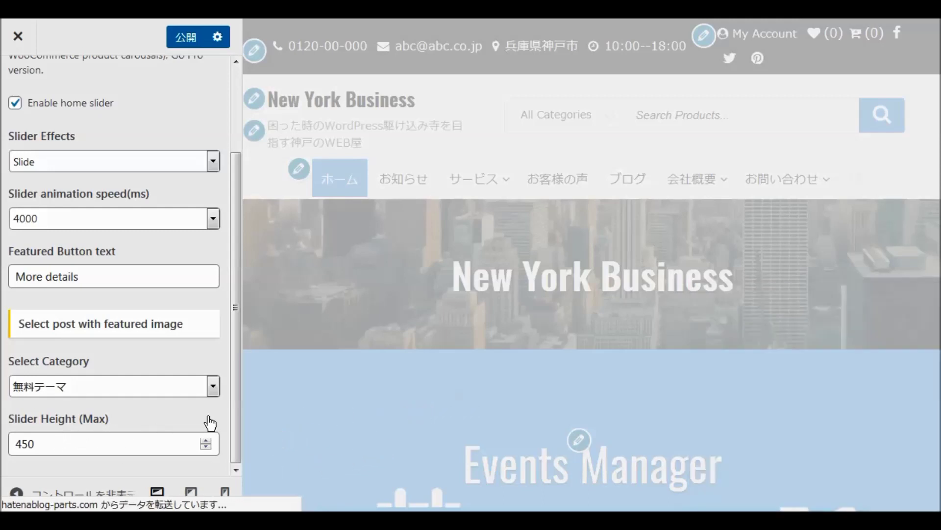
click(209, 423)
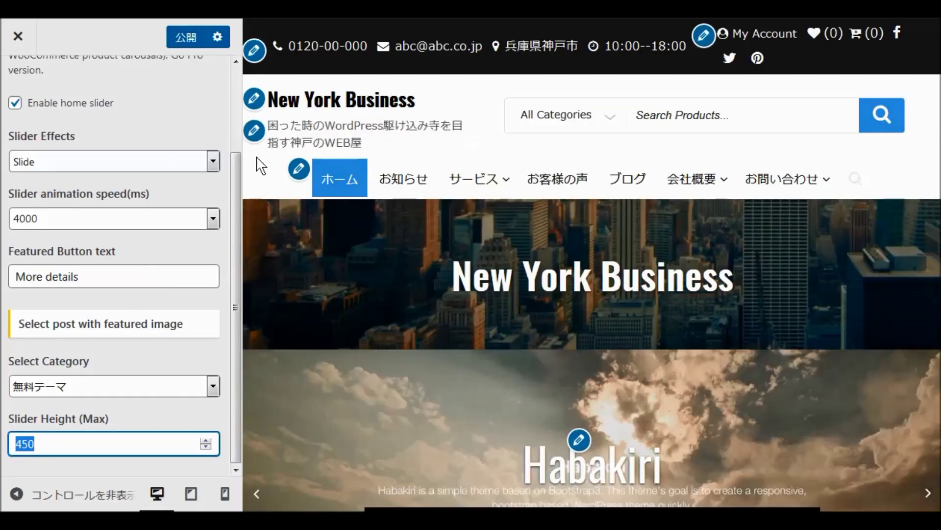
scroll(405, 214, down, 6)
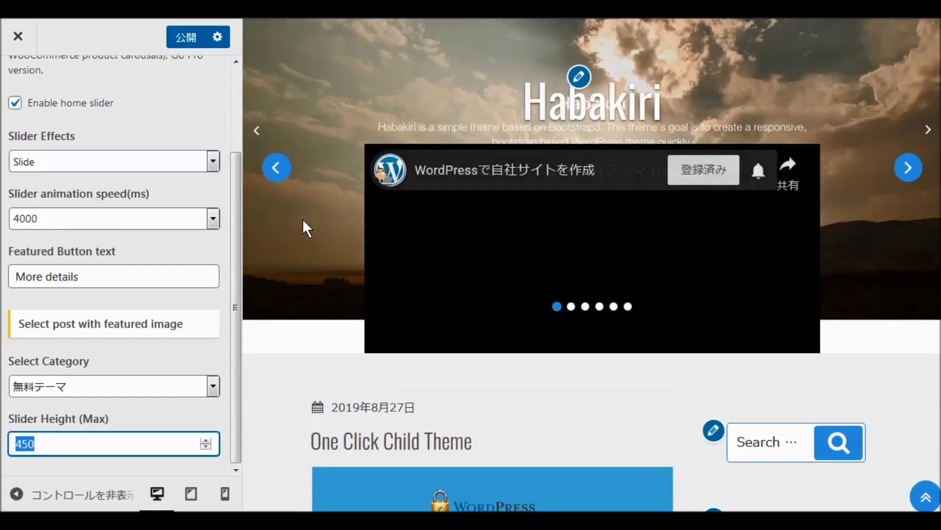
scroll(312, 194, up, 2)
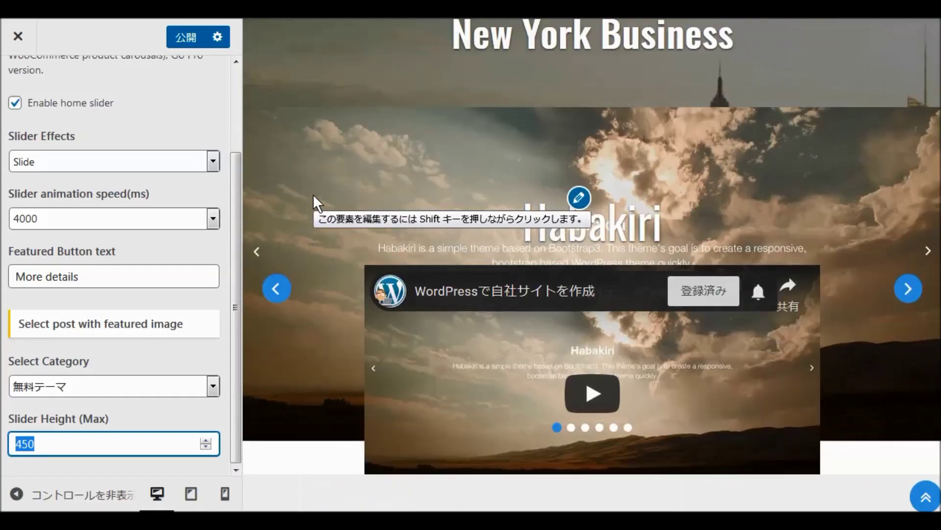
scroll(335, 195, up, 4)
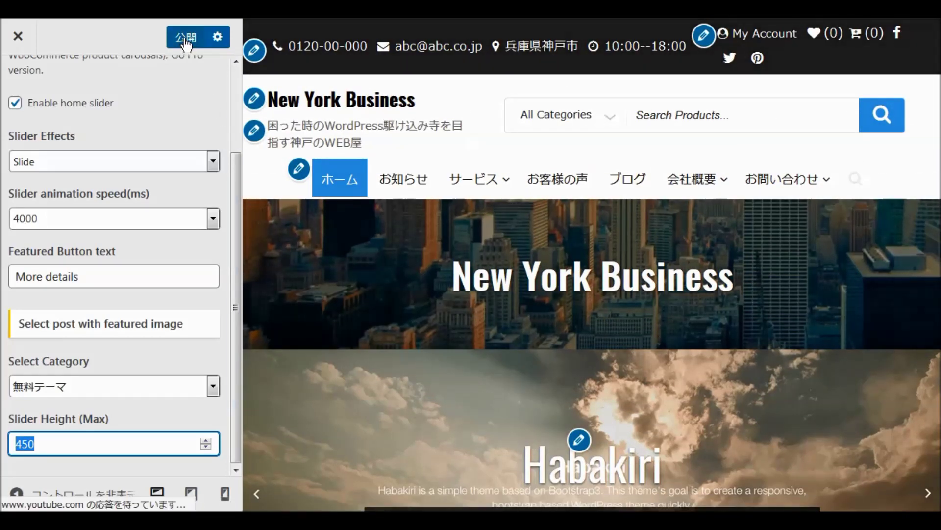
scroll(188, 84, up, 2)
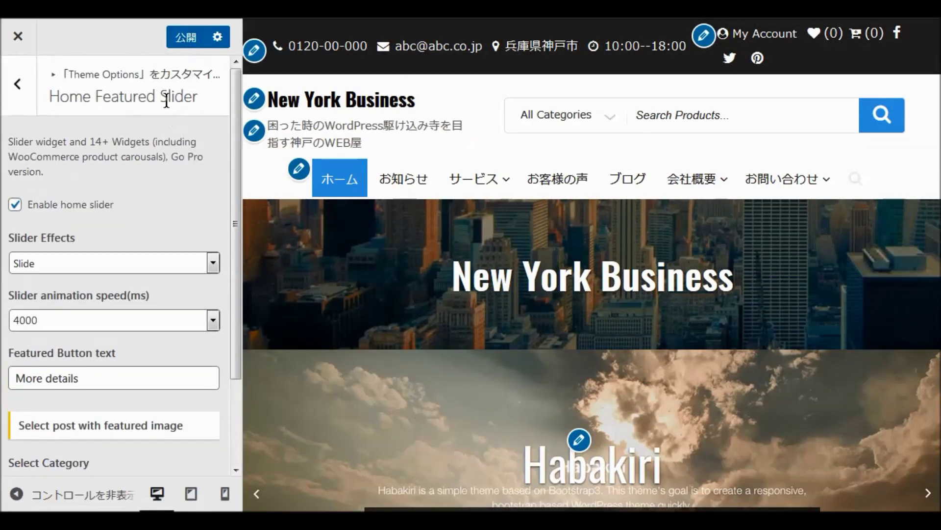
click(184, 42)
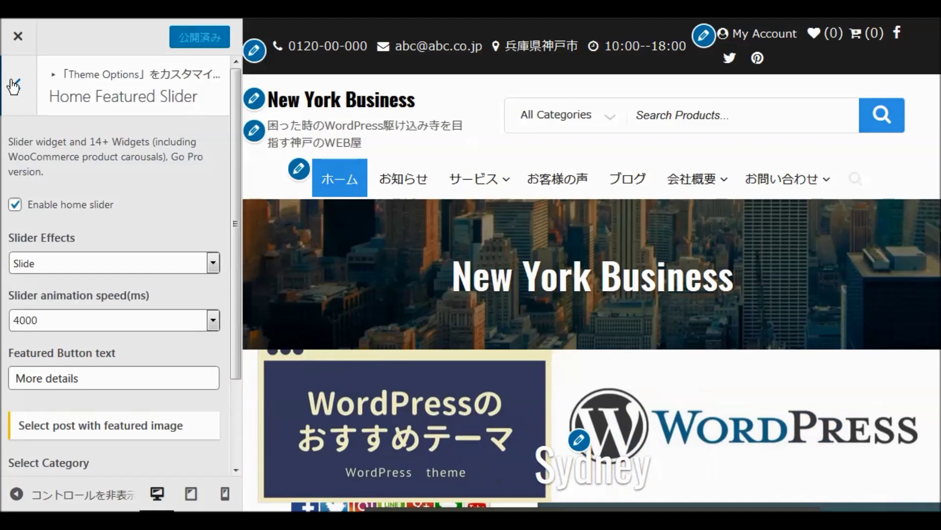
click(17, 87)
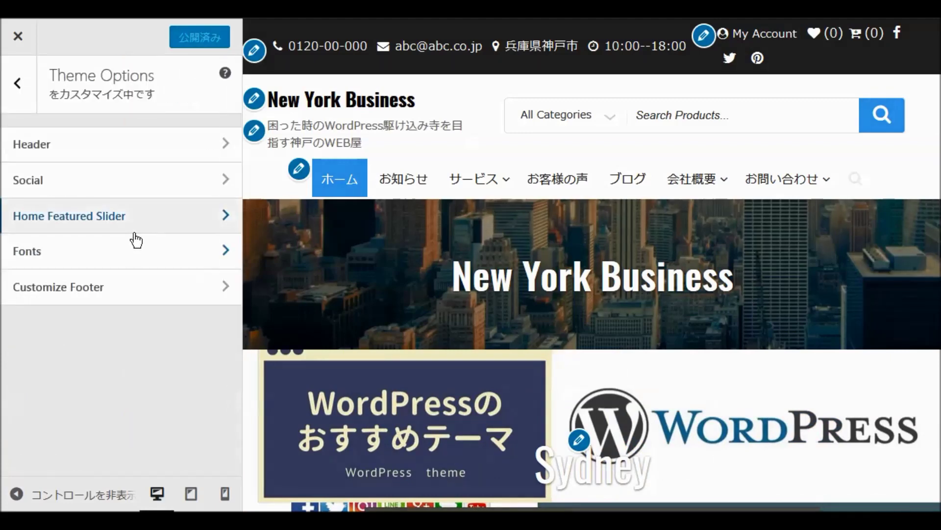
Check the Fonts settings: Oswald for headings and PT Sans for body text
click(37, 253)
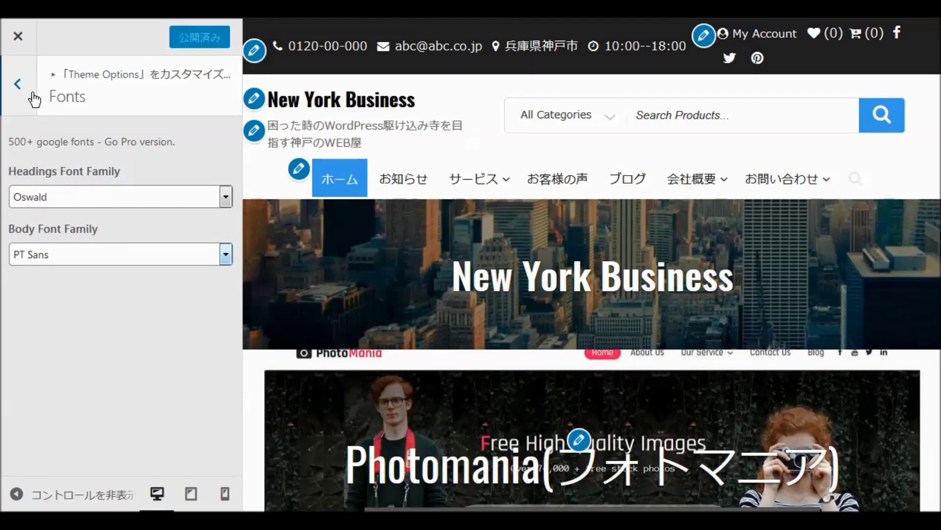
click(18, 86)
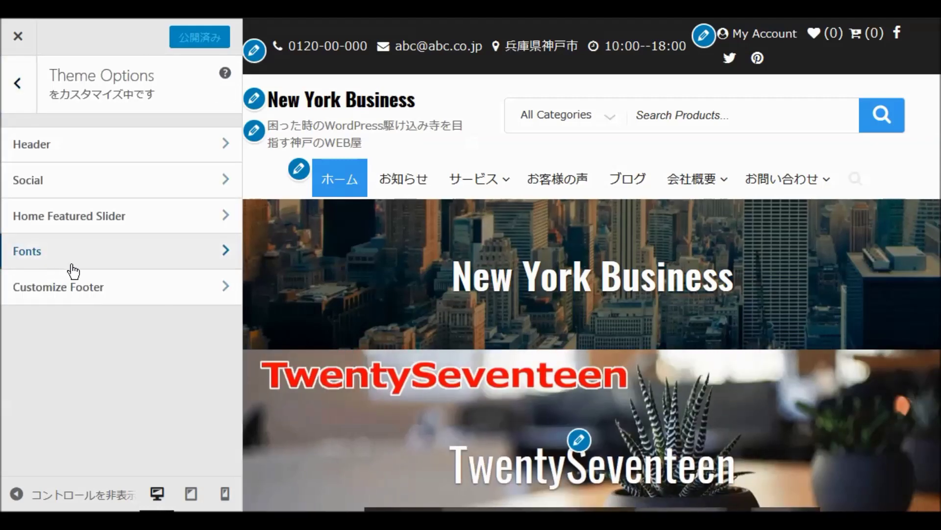
Replace the default Footer Bottom Text with くまはちLAB and publish it
click(84, 293)
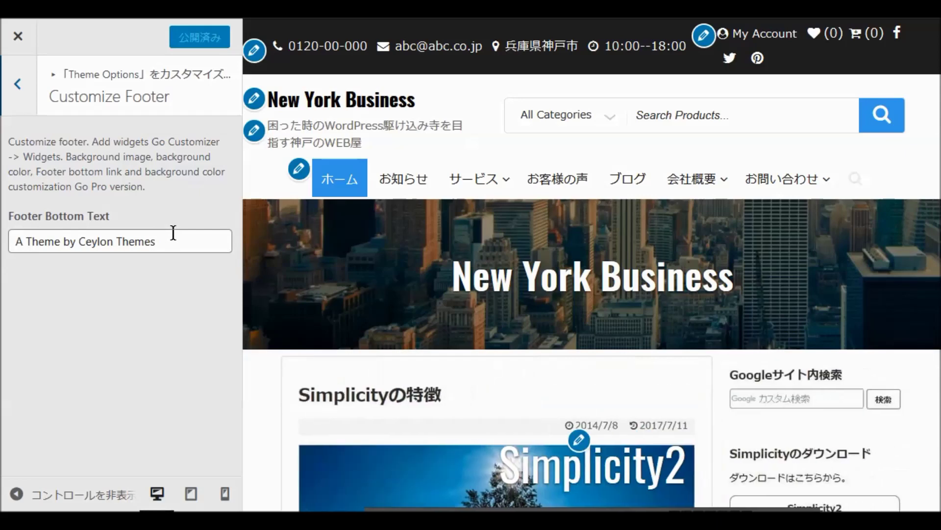
drag(162, 241, 5, 234)
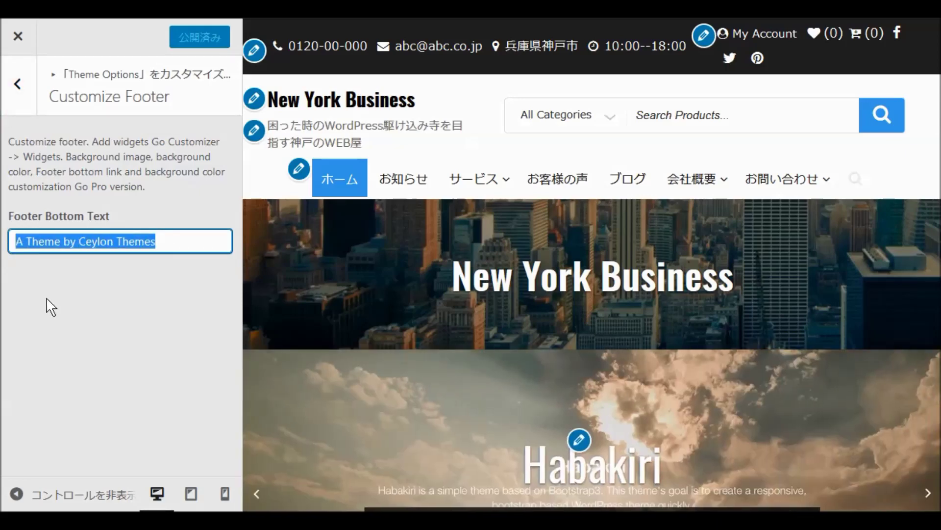
text(kuma)
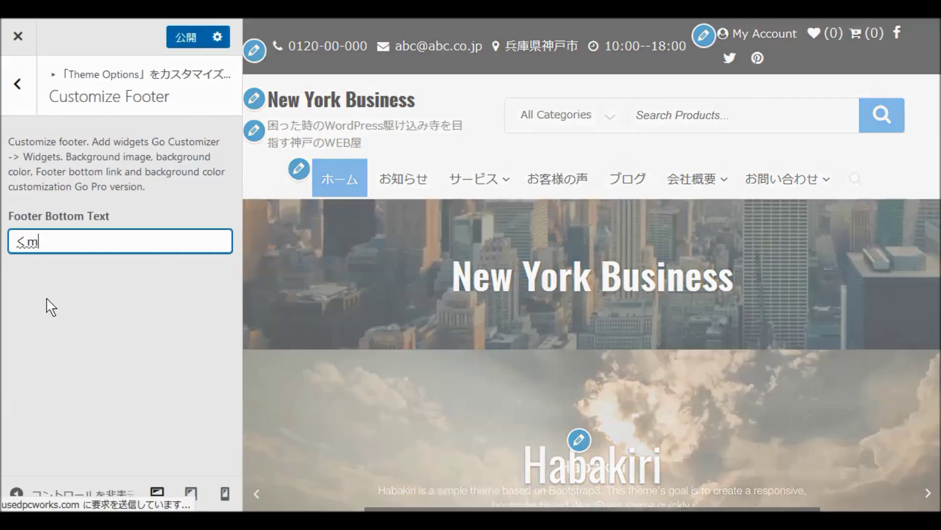
text(hachi)
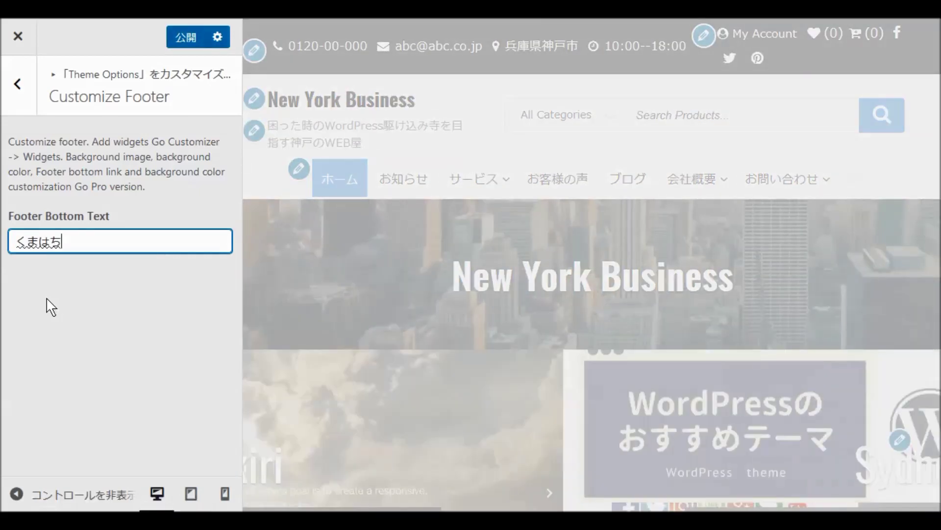
key(Return)
text(B)
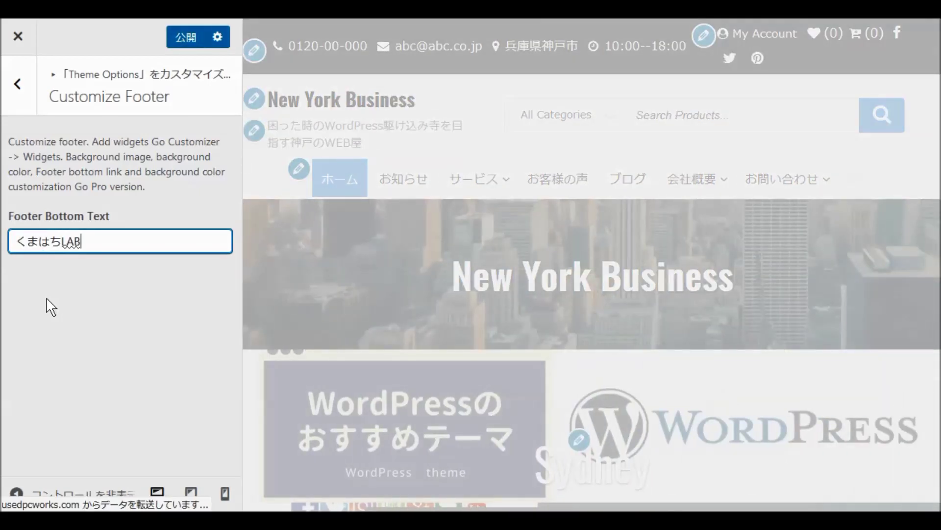
key(Return)
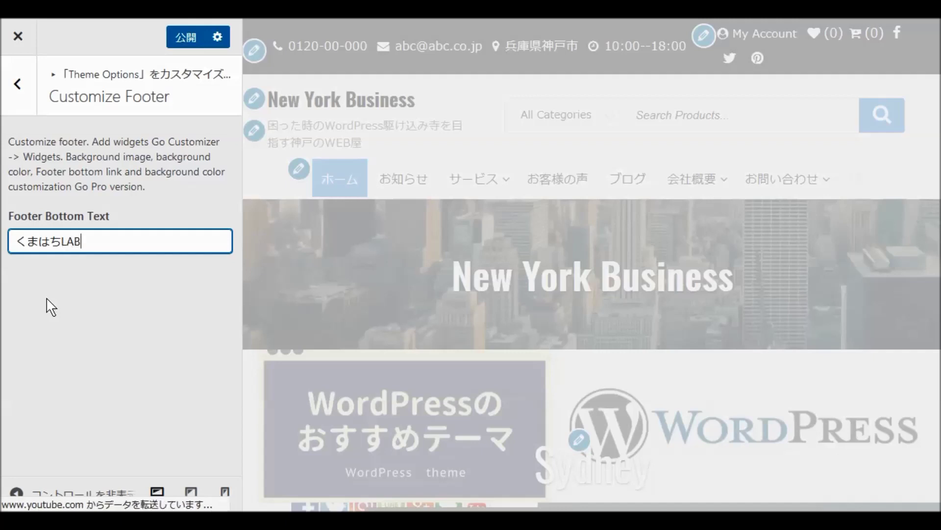
click(185, 40)
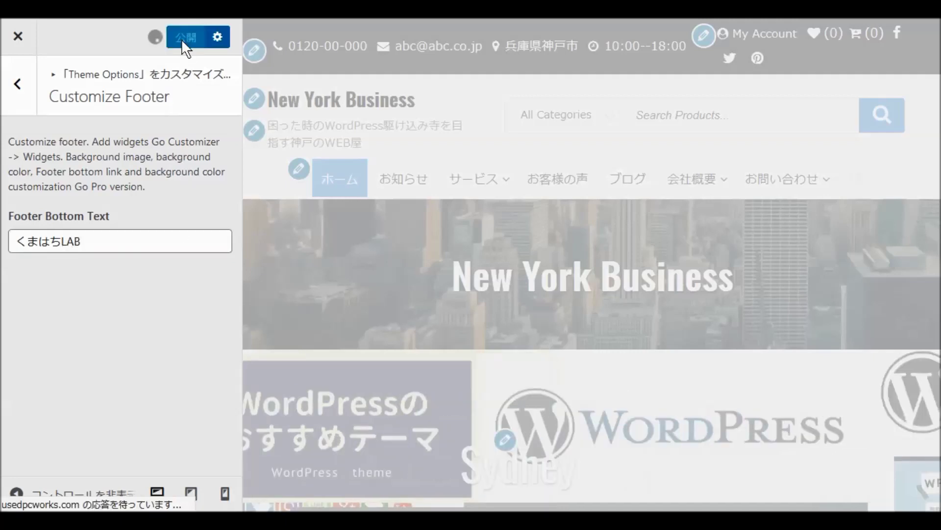
Scroll the site preview to the footer to confirm it reads くまはちLAB
click(19, 85)
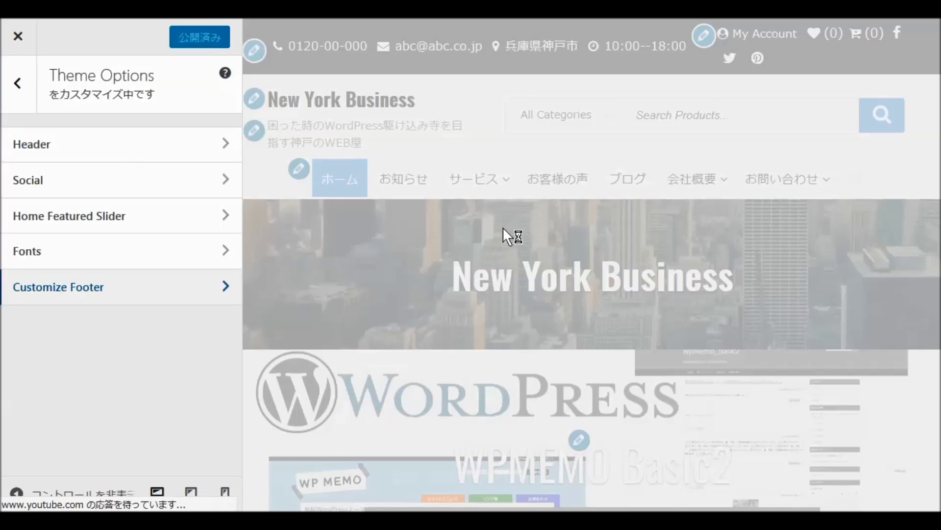
scroll(504, 235, down, 8)
scroll(563, 249, down, 15)
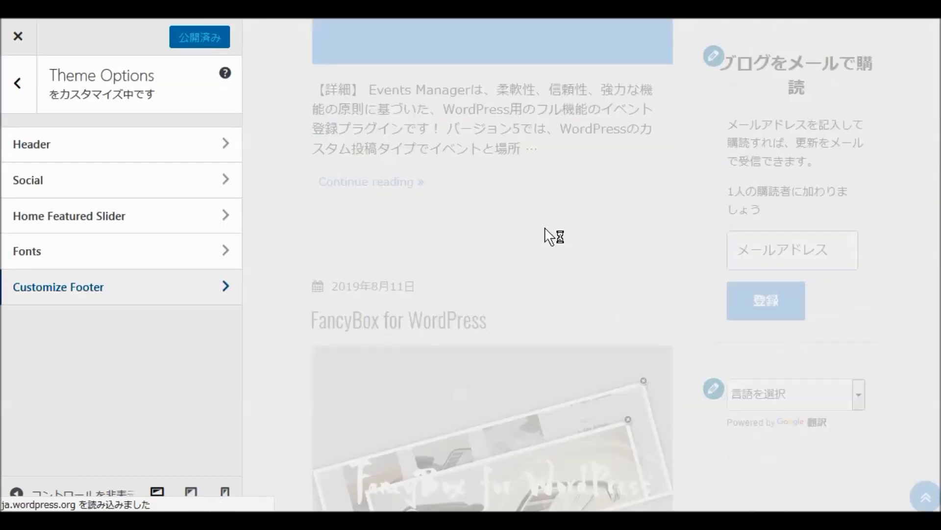
scroll(548, 236, down, 15)
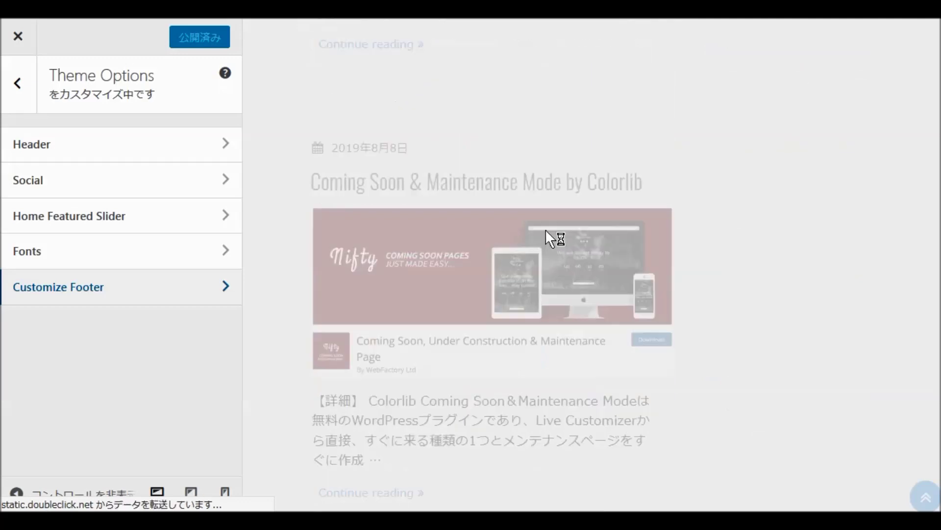
scroll(552, 235, down, 15)
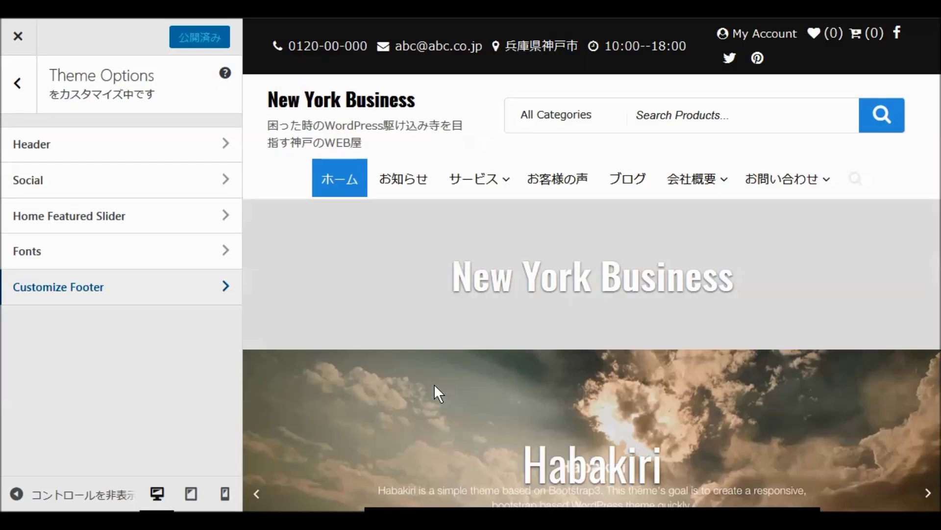
scroll(487, 334, down, 15)
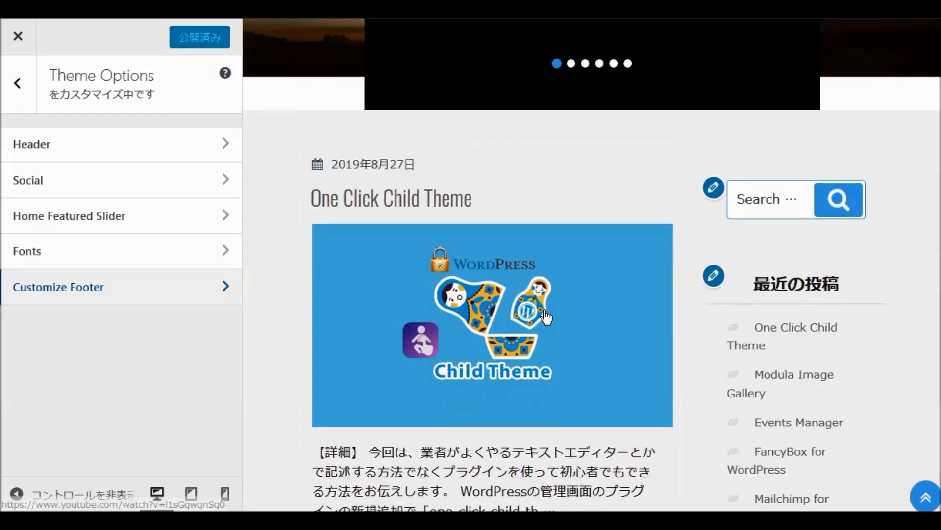
scroll(553, 319, down, 15)
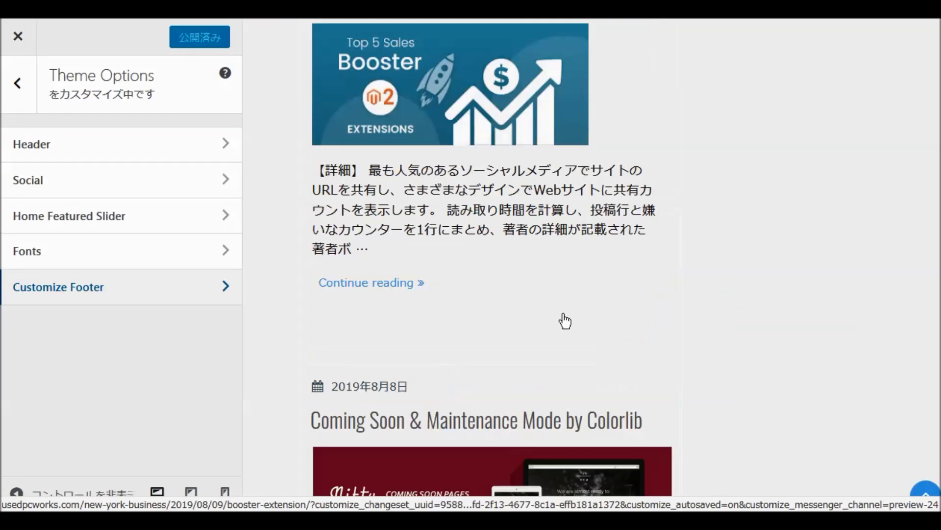
scroll(563, 316, down, 10)
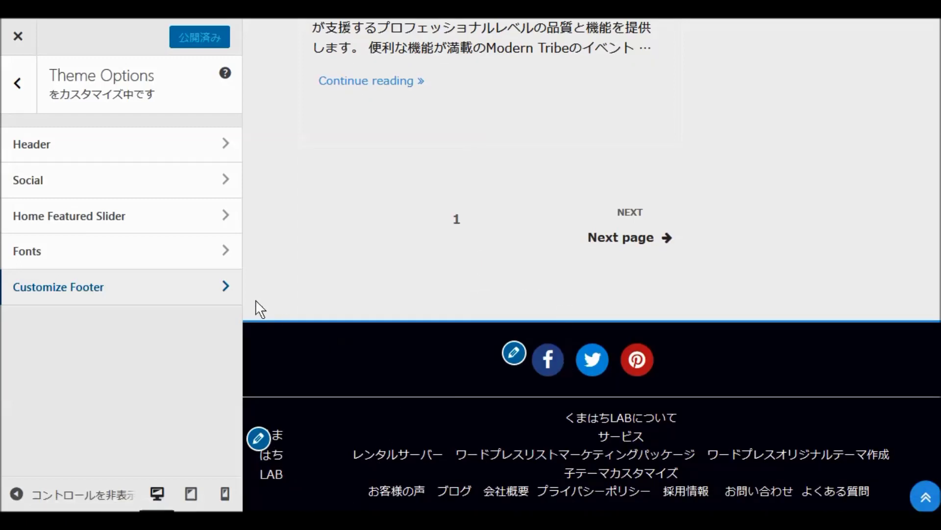
click(18, 85)
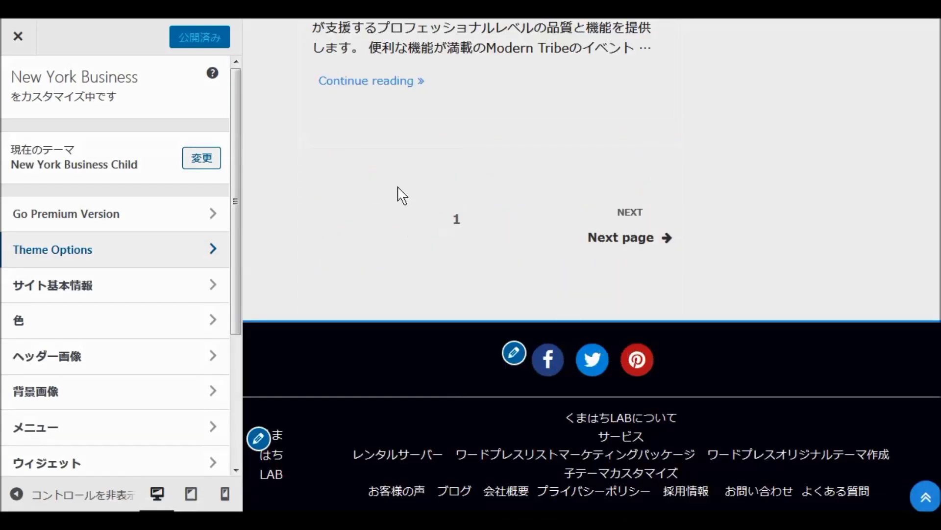
Set 908lab_d.png from the media library as the site logo, skipping cropping
scroll(400, 194, up, 20)
scroll(510, 142, up, 15)
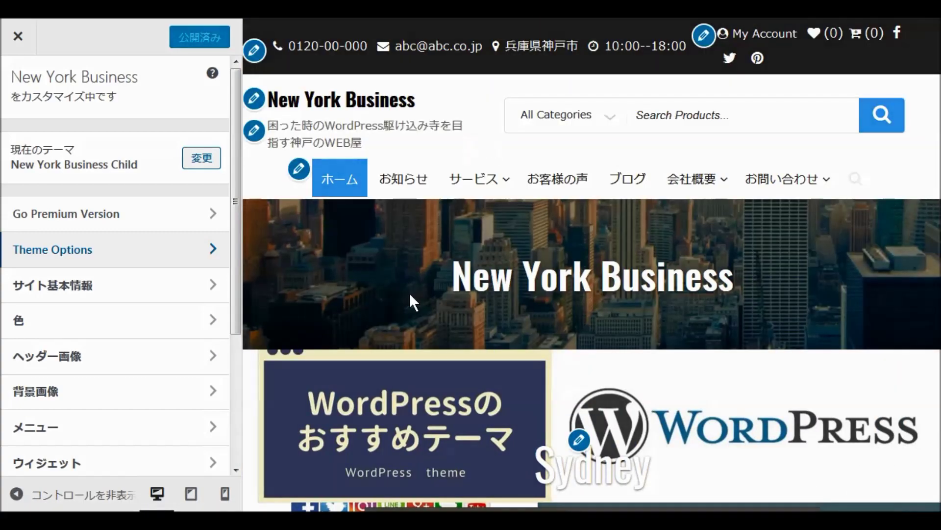
click(43, 292)
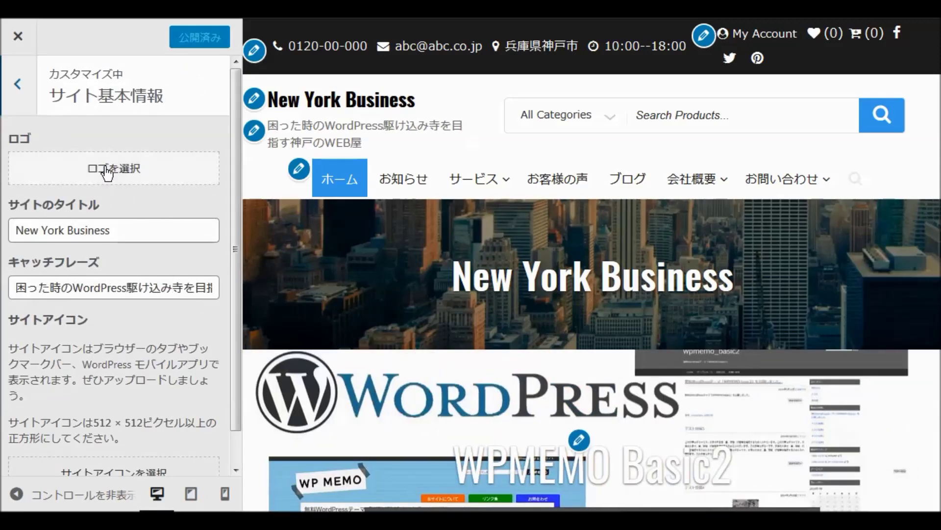
click(125, 169)
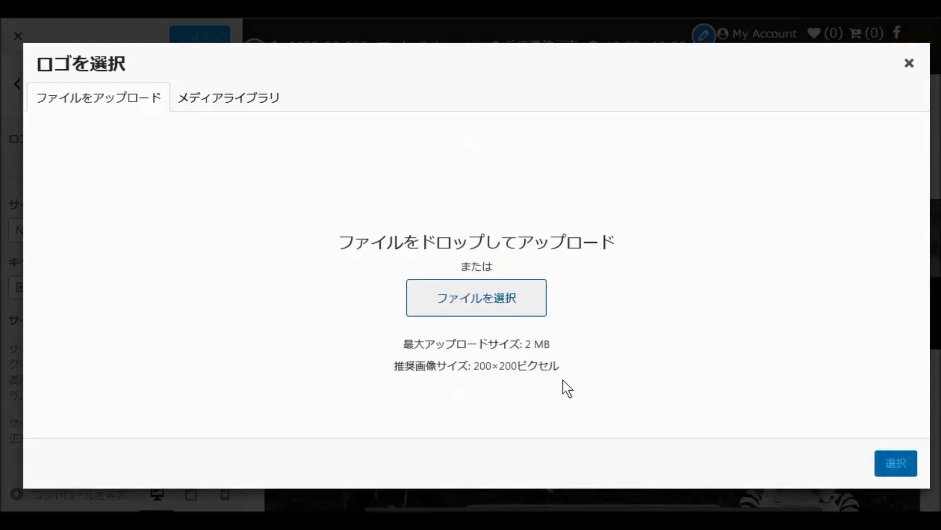
click(215, 108)
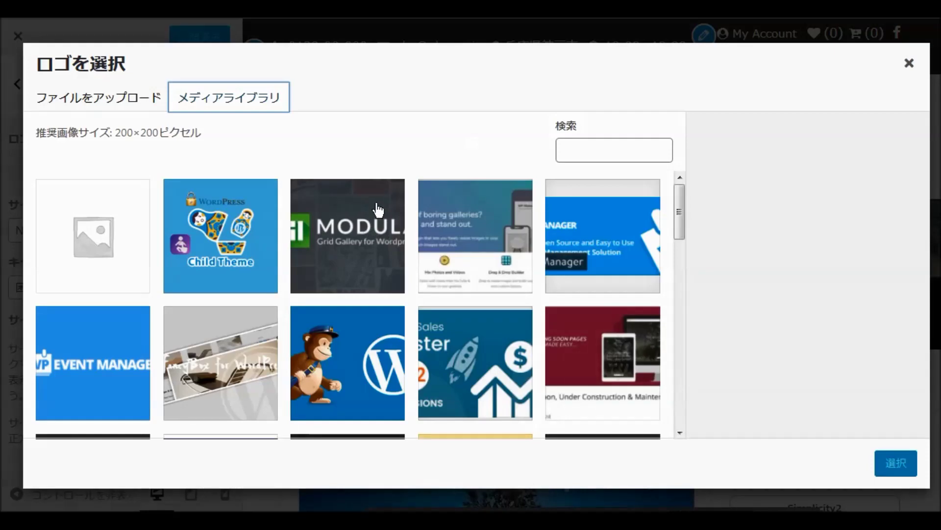
scroll(400, 257, down, 10)
scroll(342, 274, down, 7)
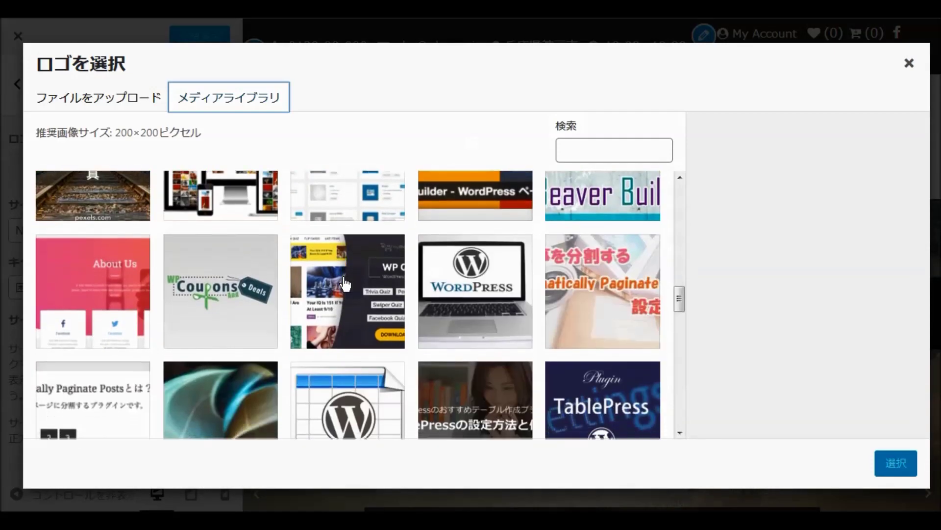
scroll(345, 284, down, 12)
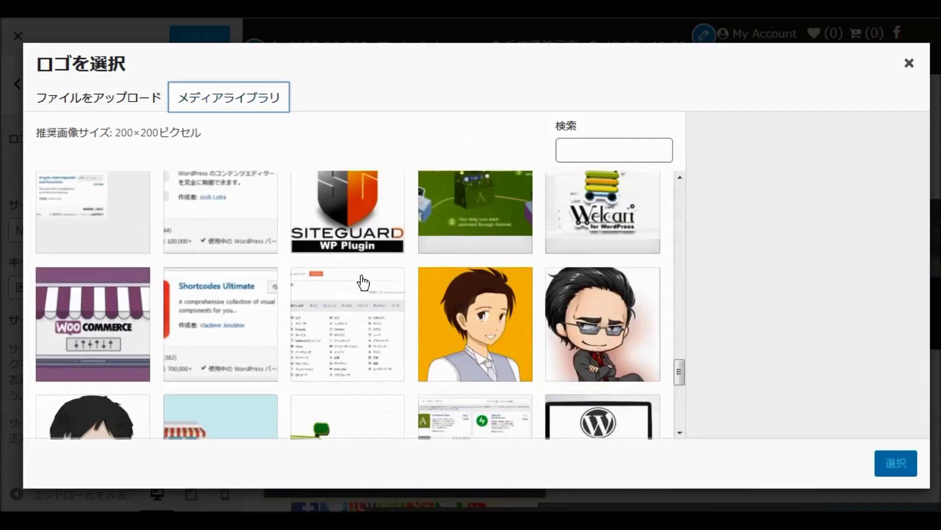
scroll(362, 283, up, 5)
click(462, 352)
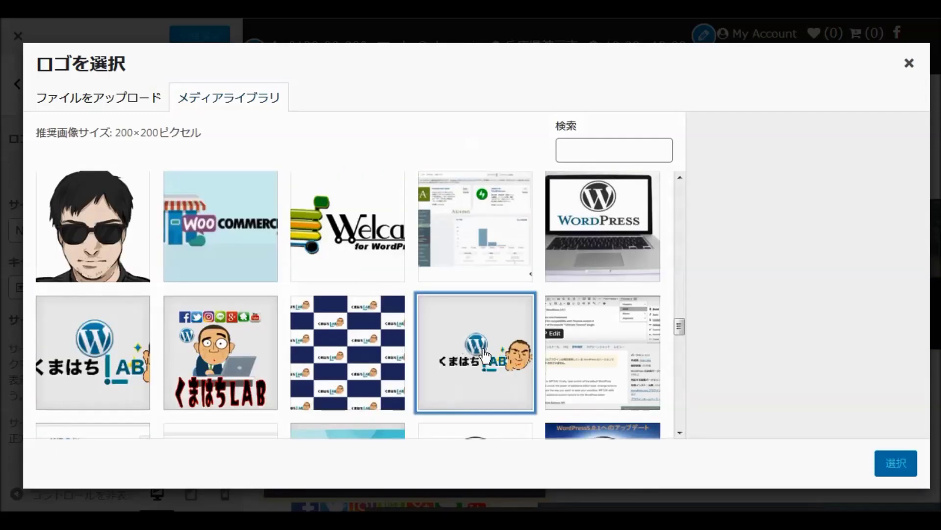
click(904, 471)
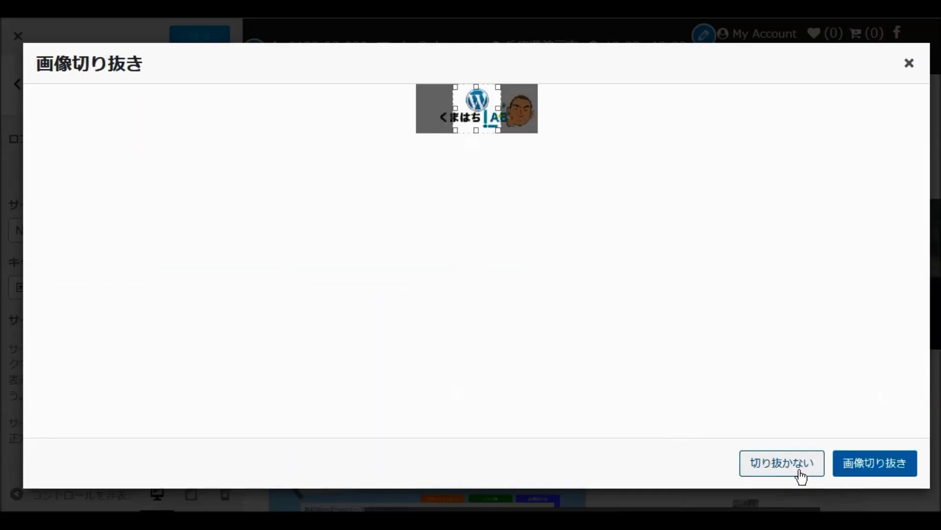
click(800, 470)
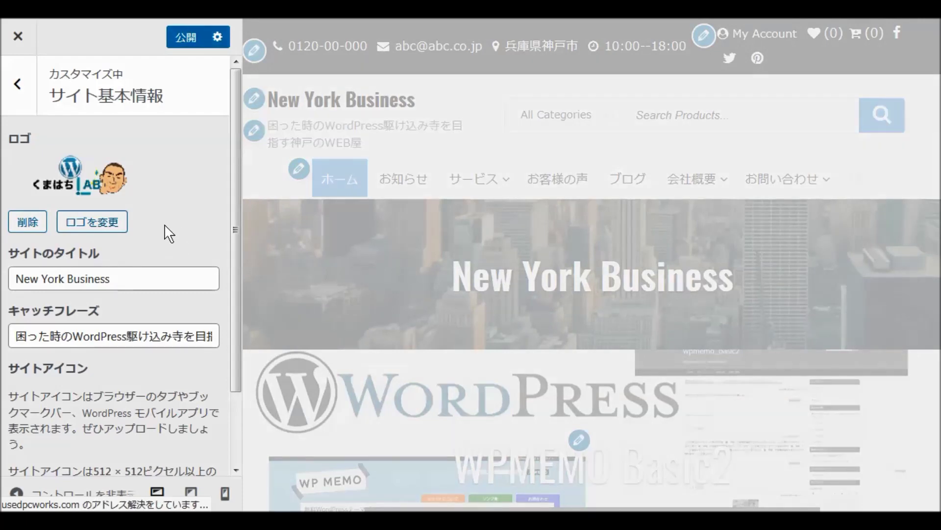
scroll(169, 229, down, 2)
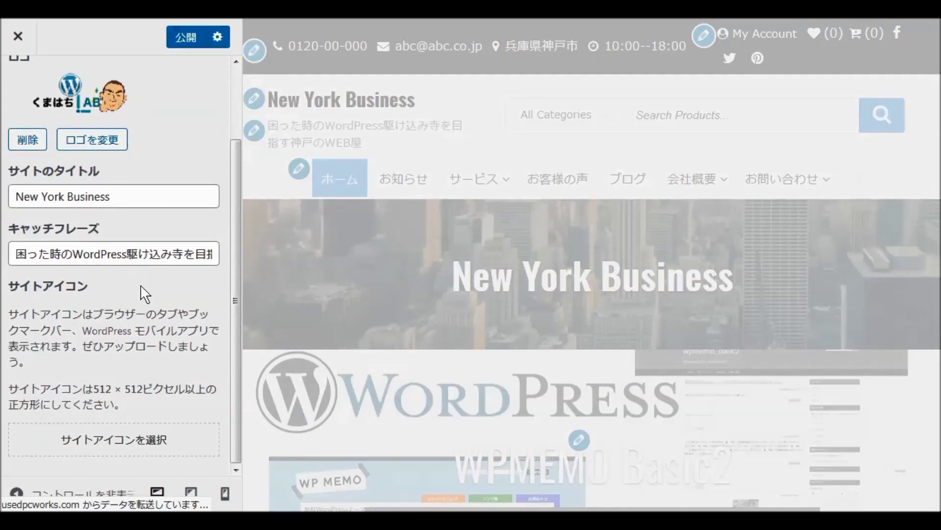
scroll(142, 282, up, 2)
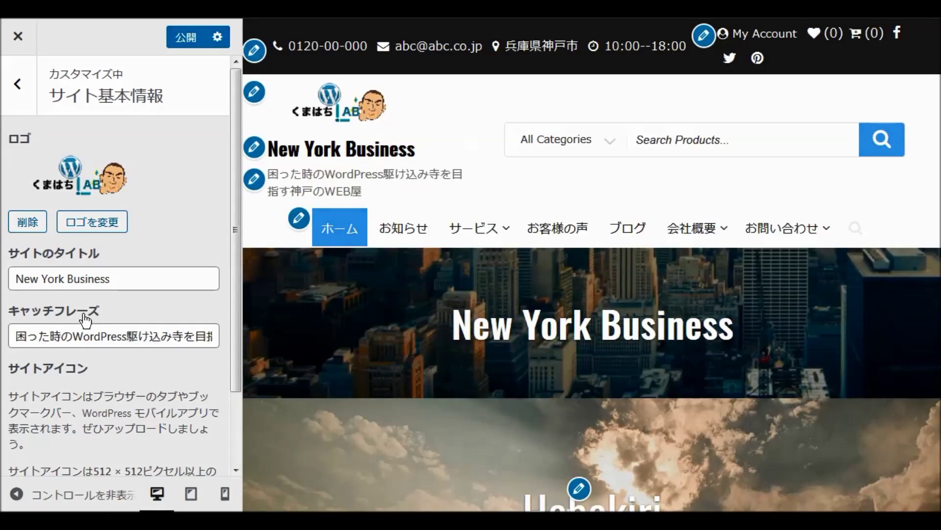
scroll(85, 322, down, 3)
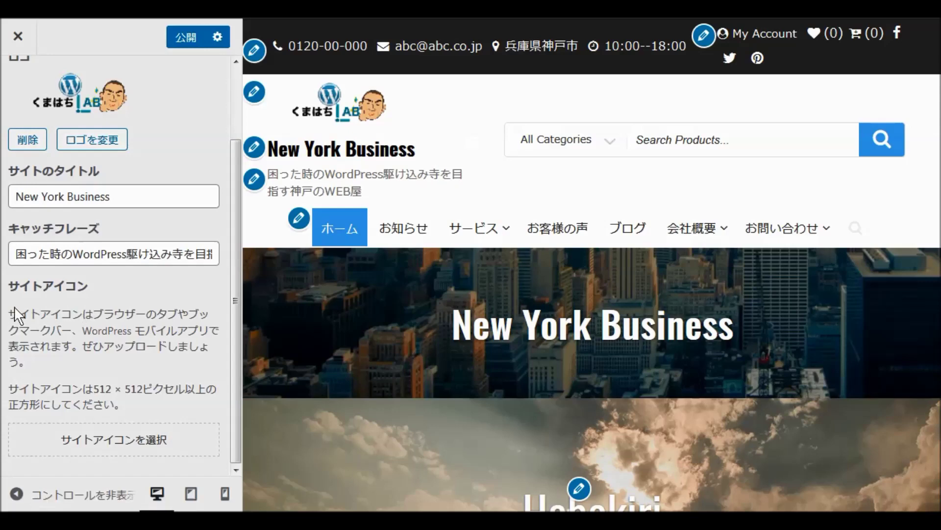
scroll(128, 302, up, 3)
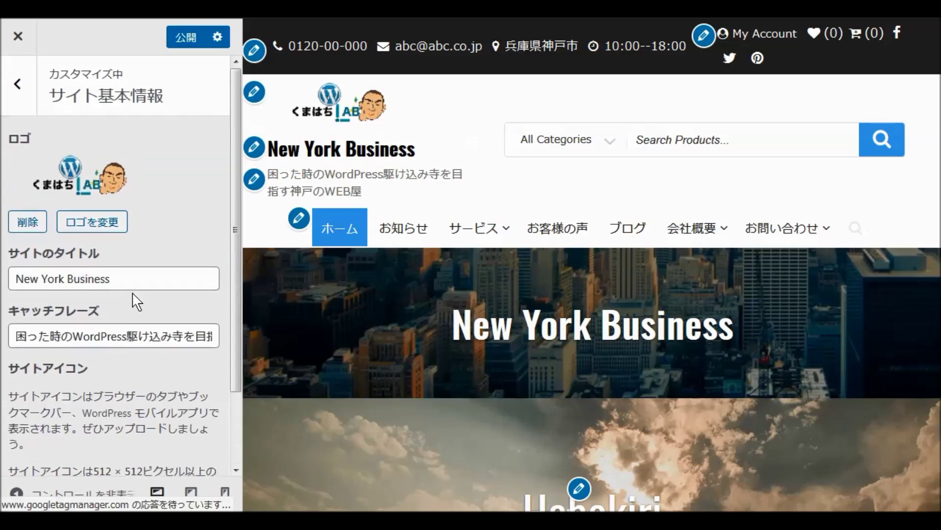
scroll(133, 299, down, 2)
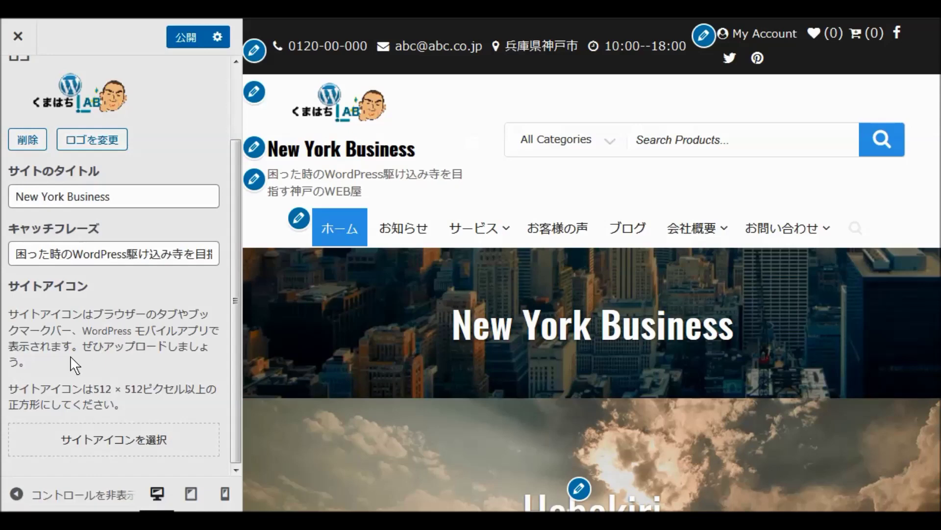
Choose the 908icon image from the Media Library as the site icon
click(93, 451)
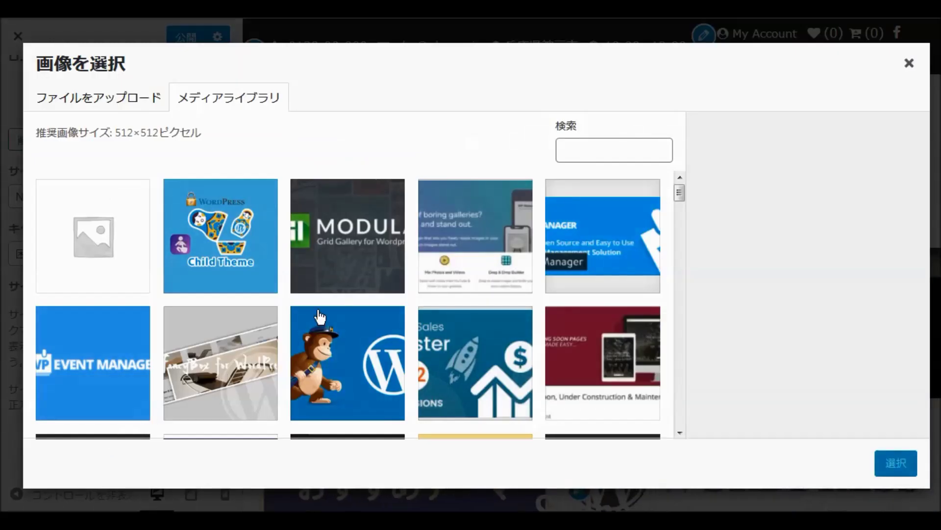
scroll(424, 264, down, 12)
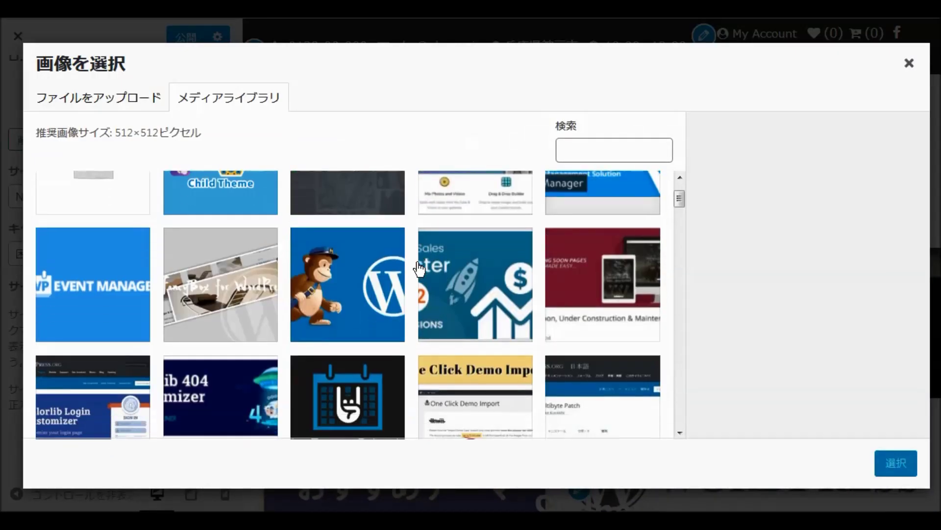
scroll(417, 271, down, 10)
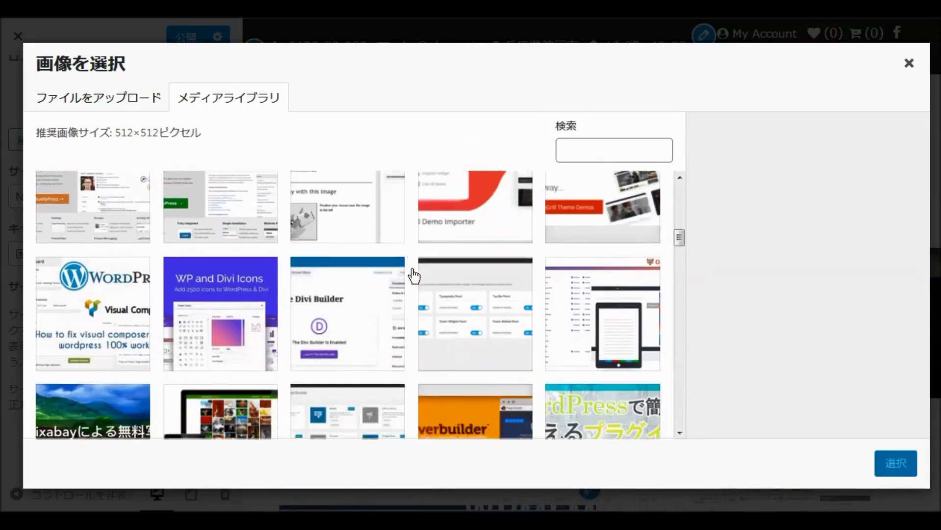
scroll(412, 280, down, 10)
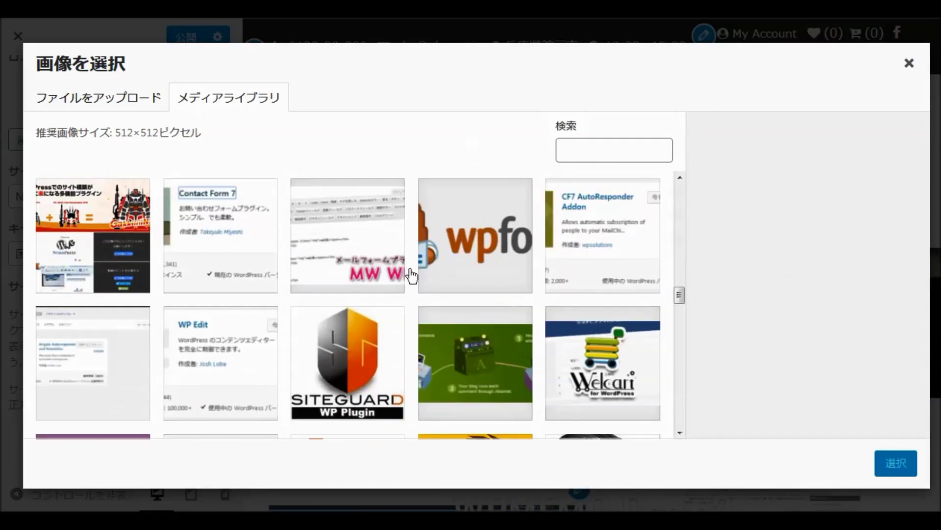
scroll(409, 281, down, 1)
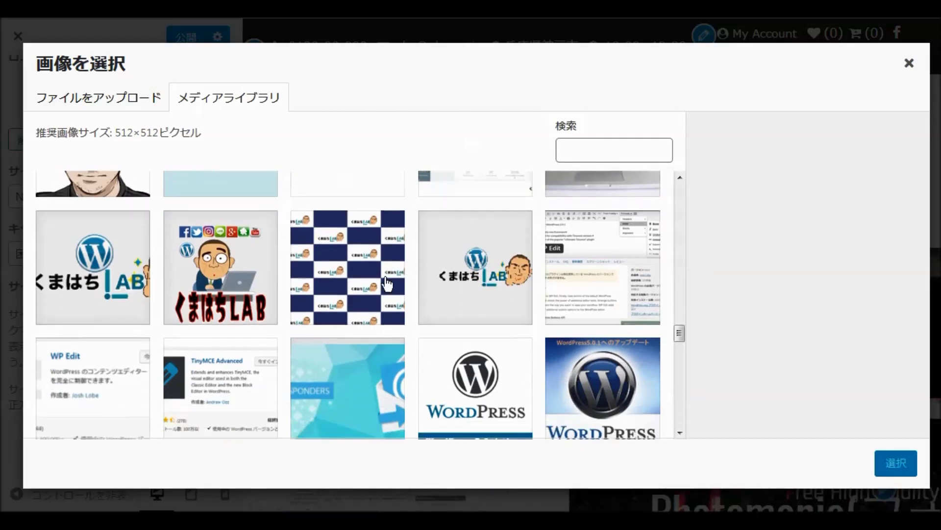
click(207, 292)
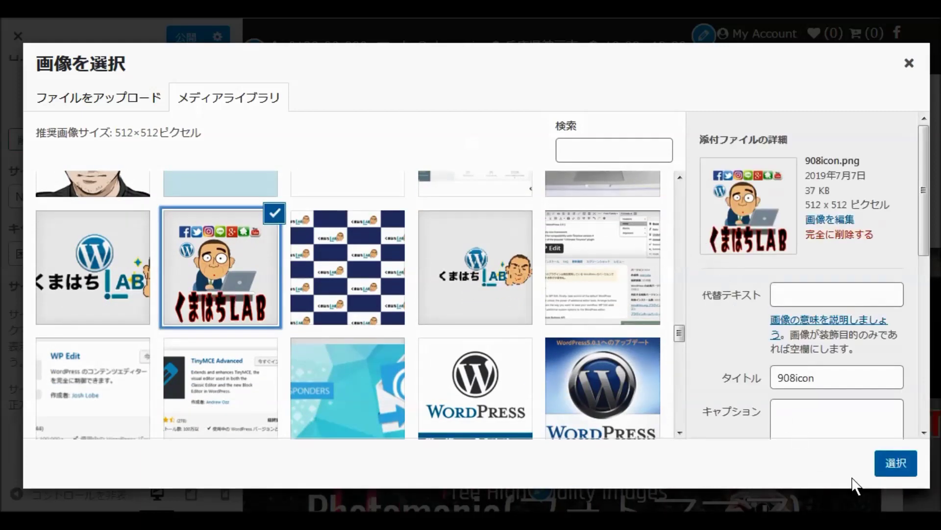
click(900, 464)
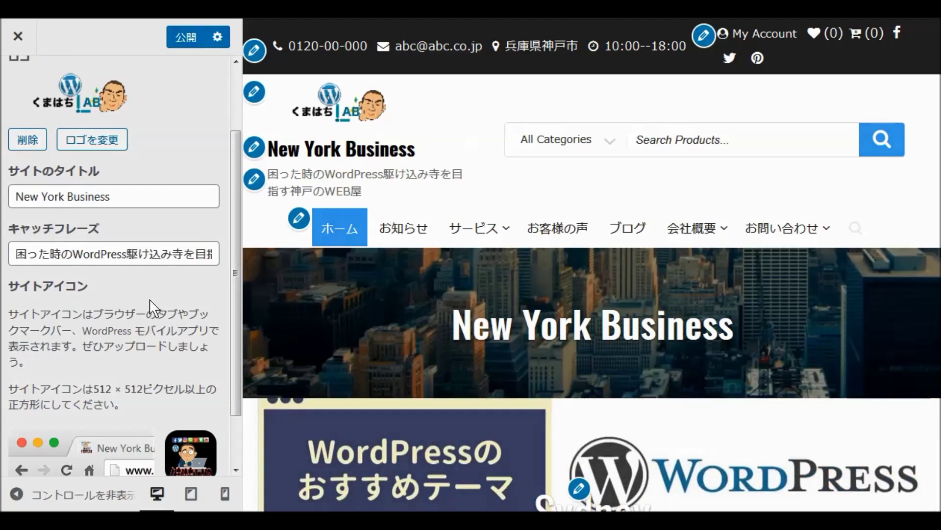
Publish the site identity changes with the new logo and site icon
scroll(147, 299, down, 2)
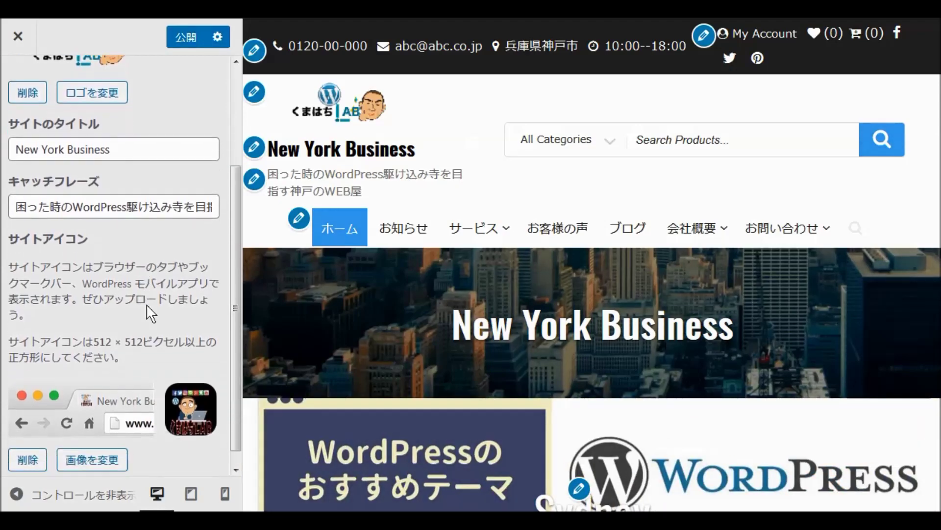
click(188, 39)
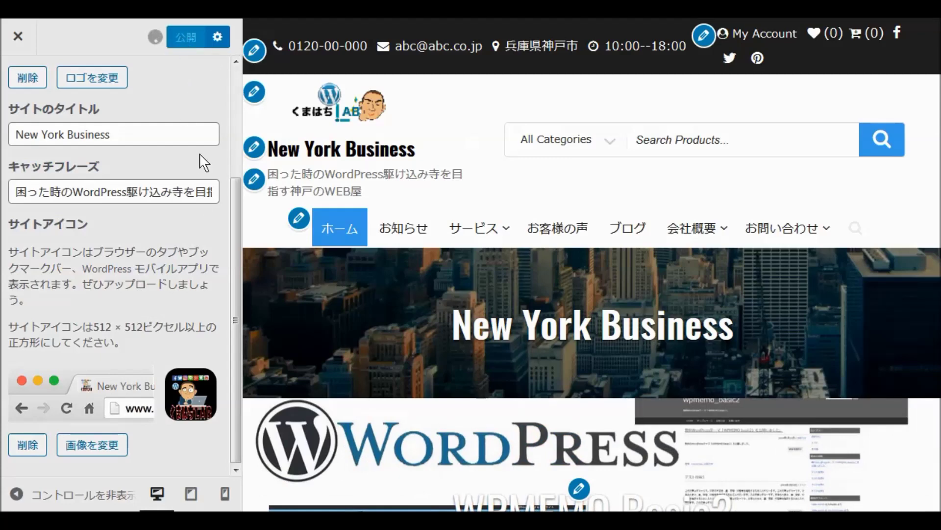
scroll(197, 157, up, 5)
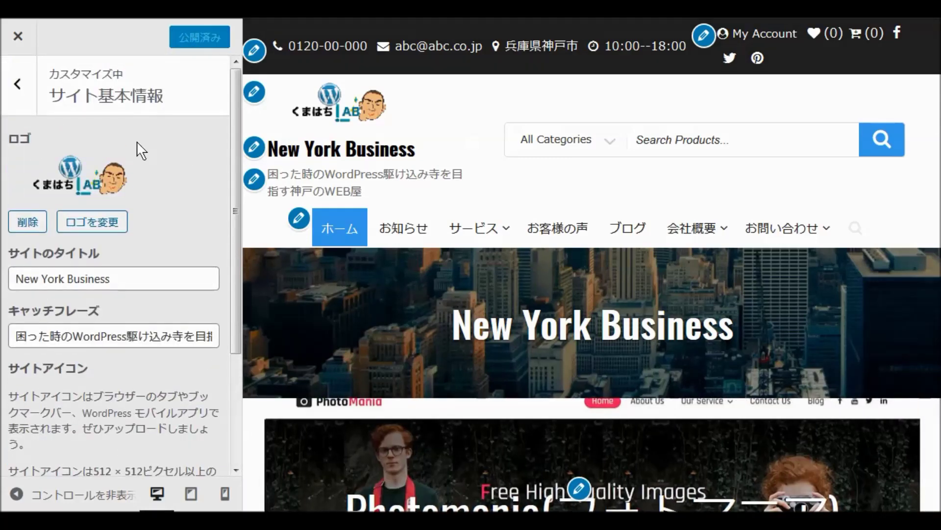
click(18, 91)
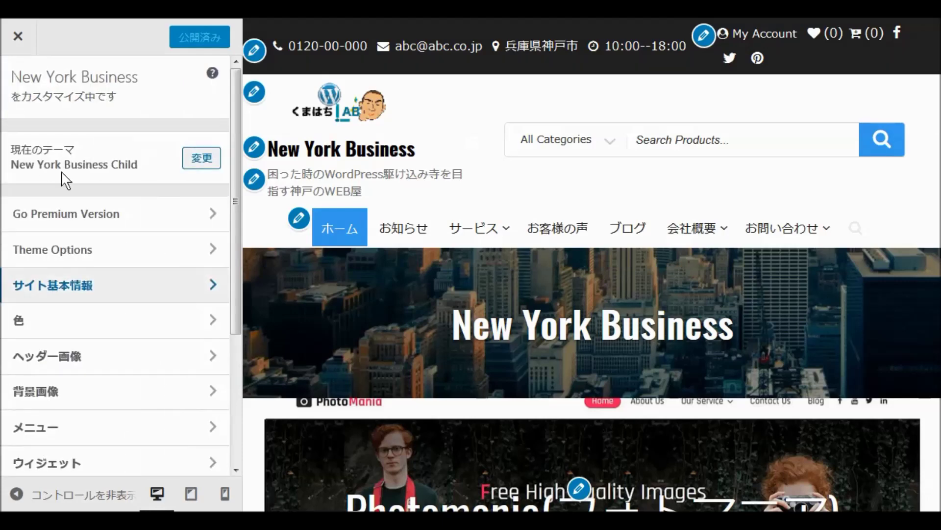
click(21, 321)
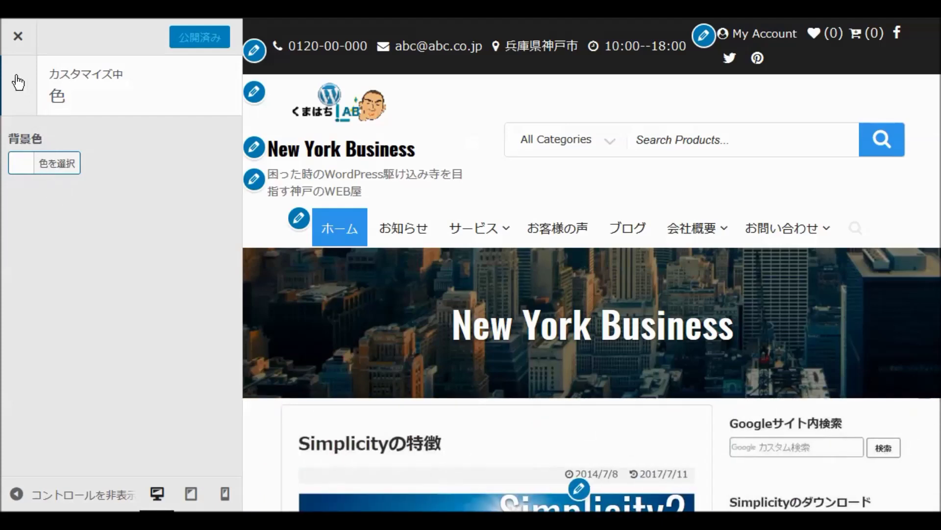
click(18, 80)
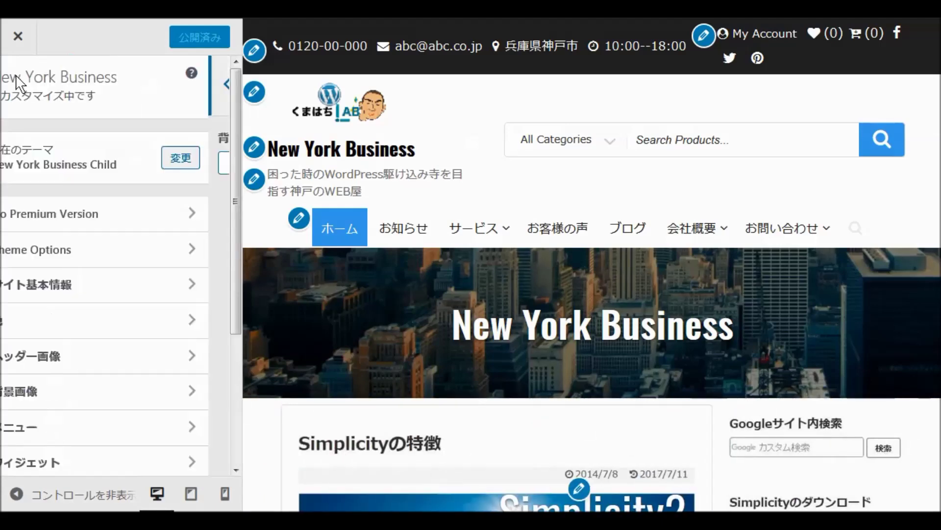
click(71, 360)
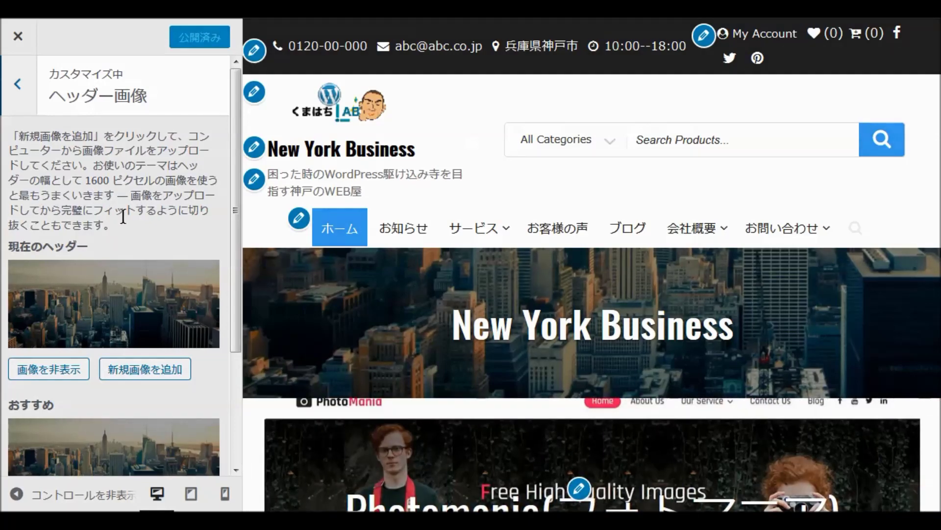
scroll(130, 216, down, 3)
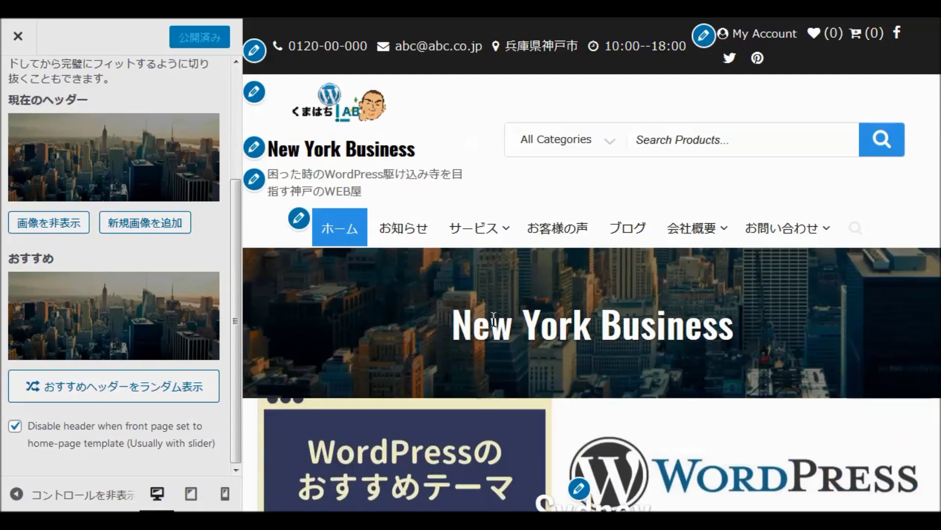
scroll(129, 259, up, 3)
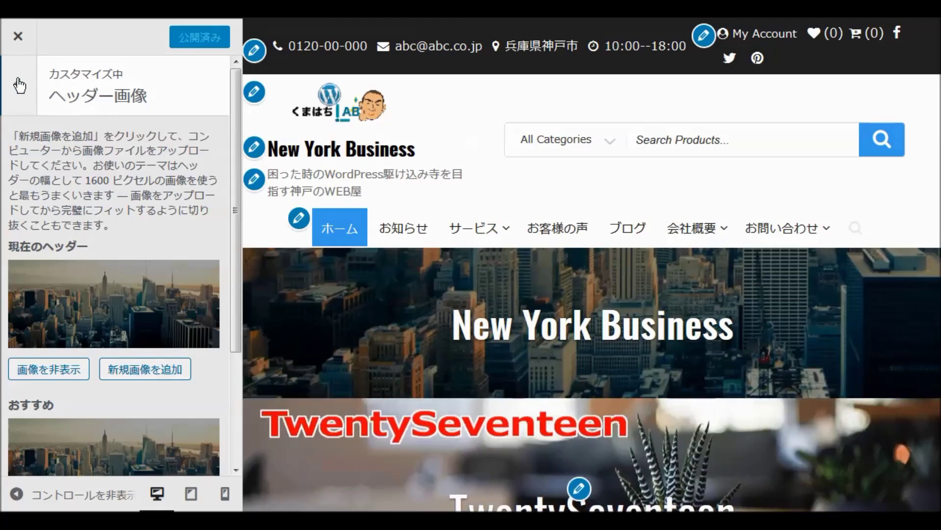
click(20, 85)
scroll(103, 221, down, 2)
scroll(102, 224, down, 2)
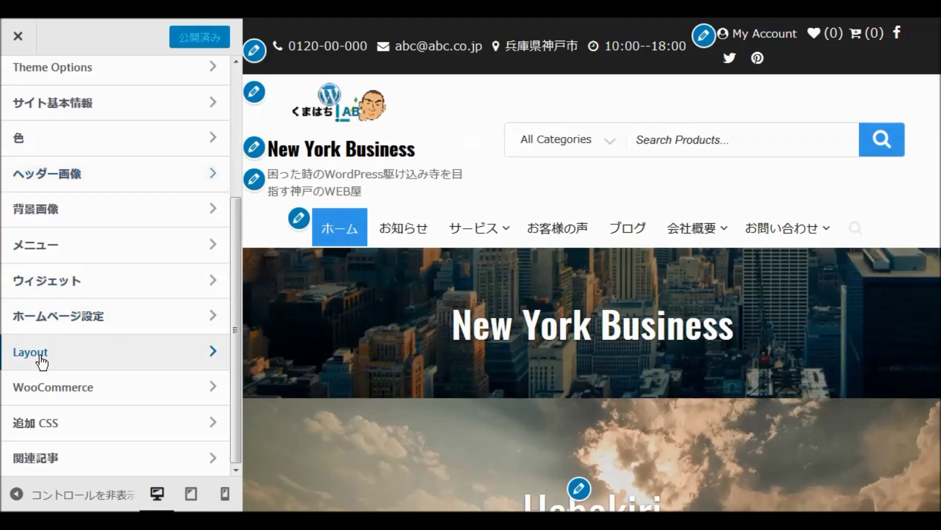
Enable box layout mode in the Layout settings without publishing it
click(42, 362)
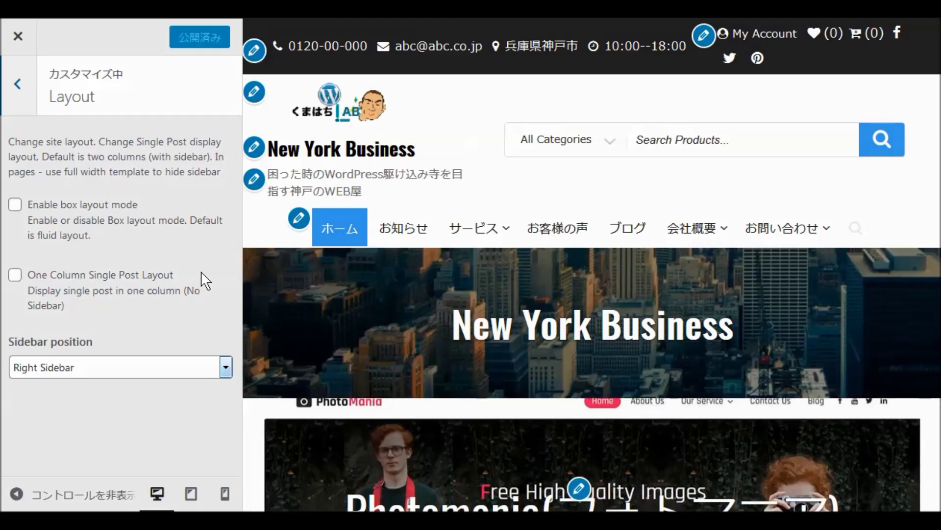
click(15, 206)
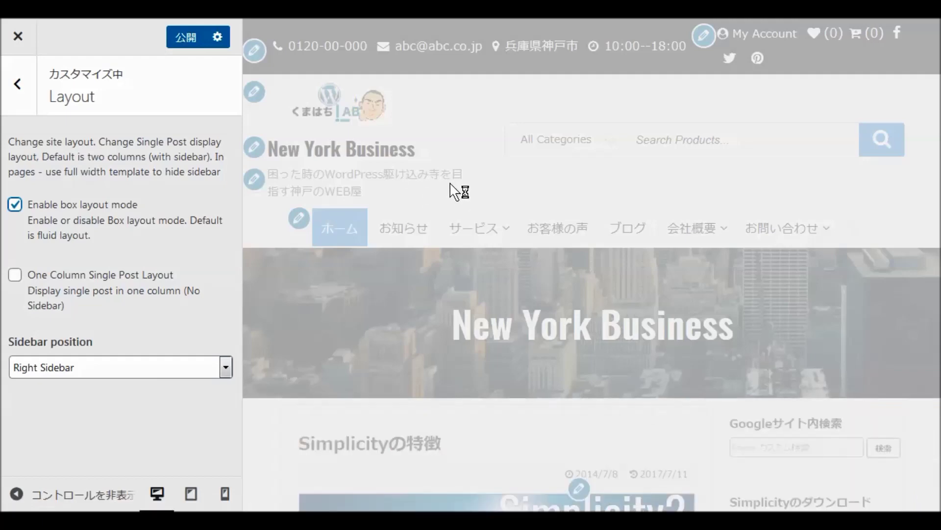
scroll(457, 183, down, 15)
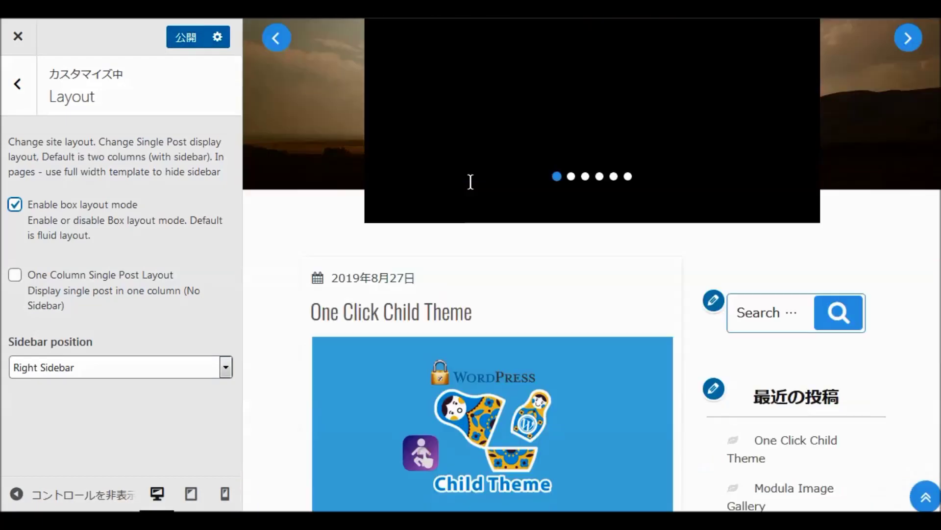
scroll(471, 188, down, 3)
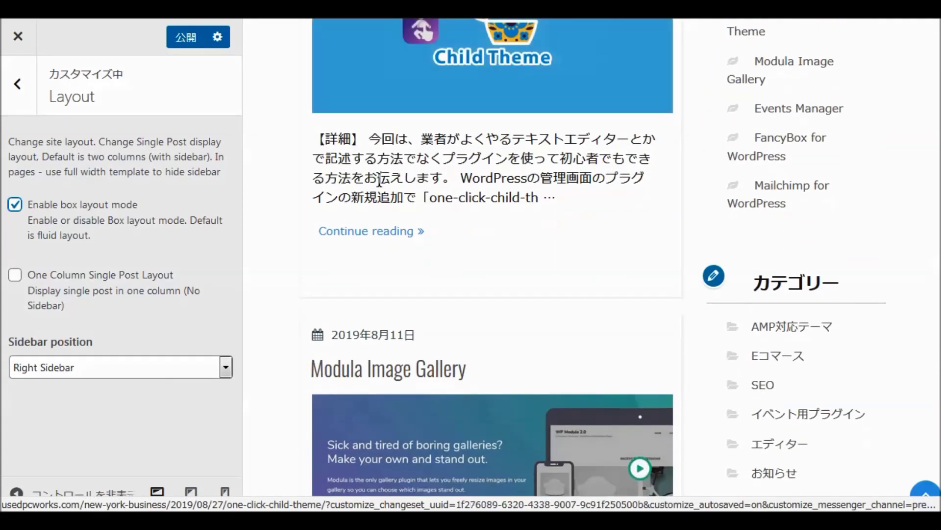
click(17, 79)
scroll(98, 314, down, 3)
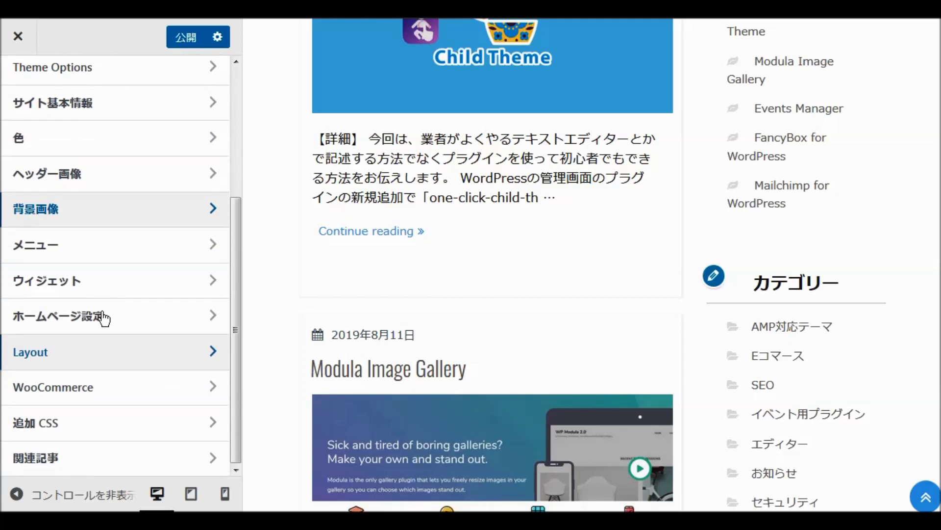
Look through the WooCommerce Store Notice and Product Catalog settings without changing them
click(59, 391)
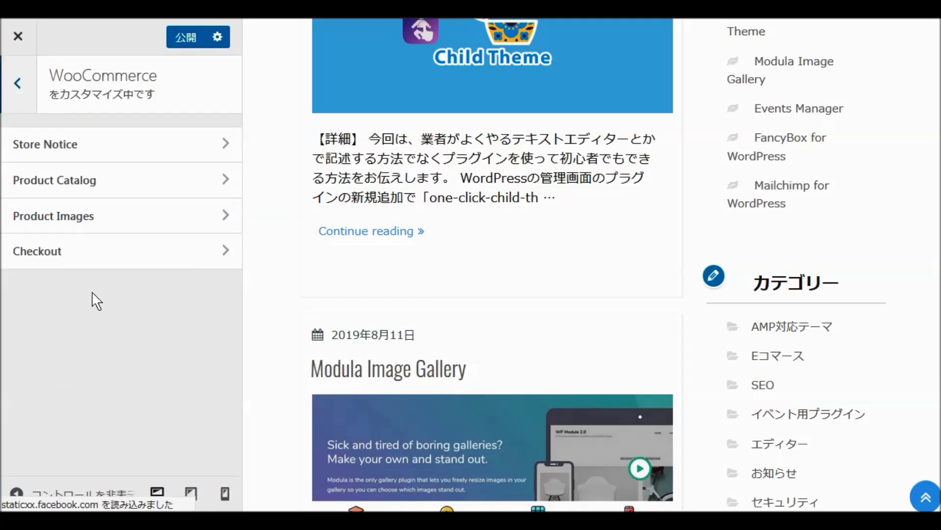
click(68, 150)
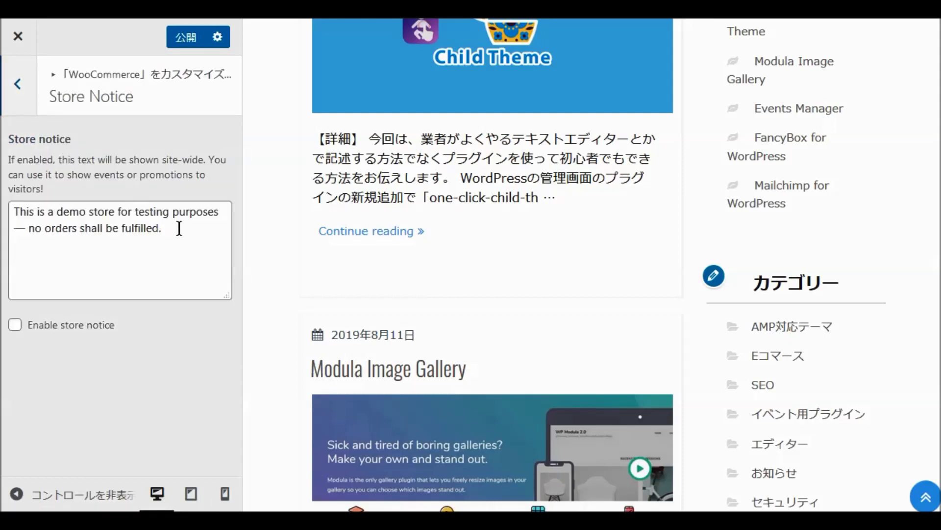
click(11, 84)
click(48, 187)
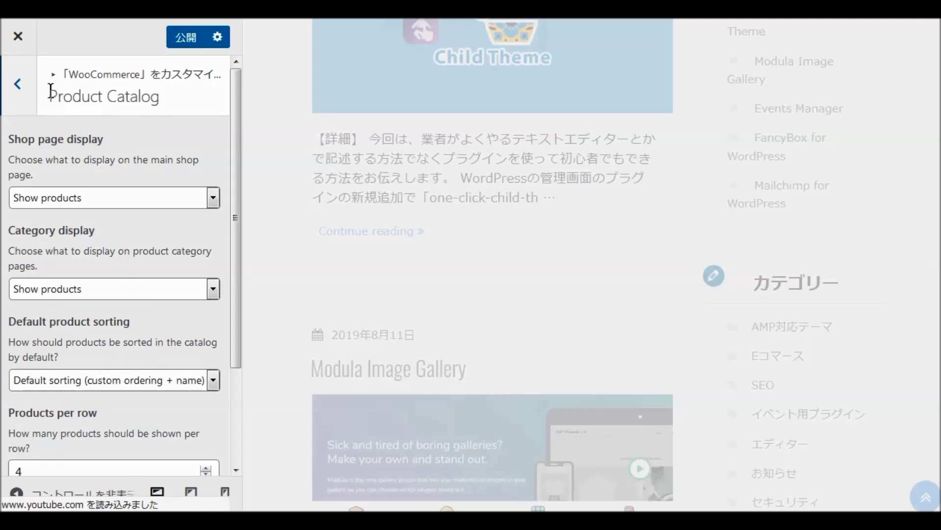
click(21, 85)
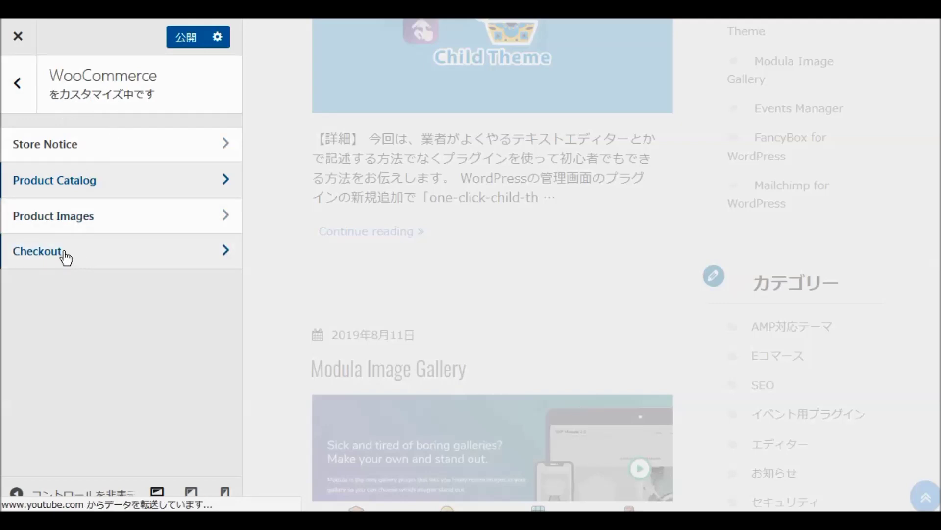
click(23, 88)
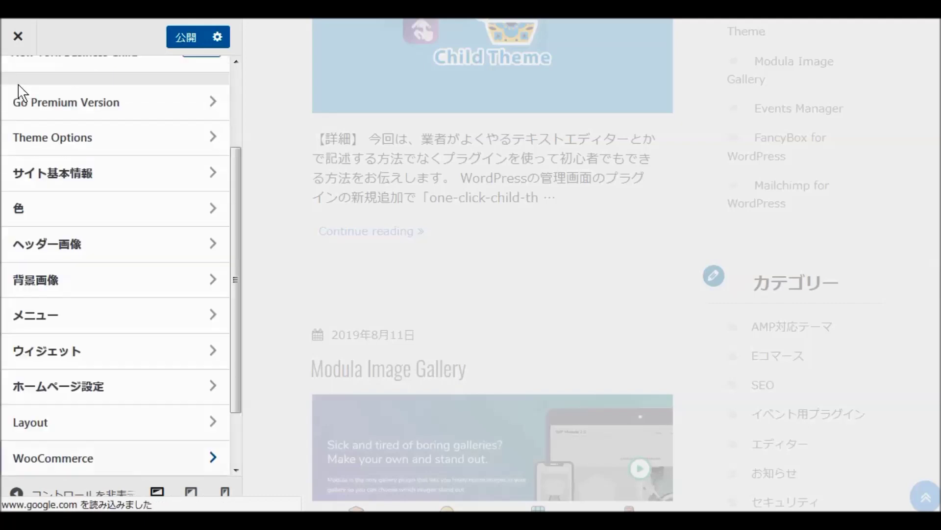
scroll(136, 238, down, 3)
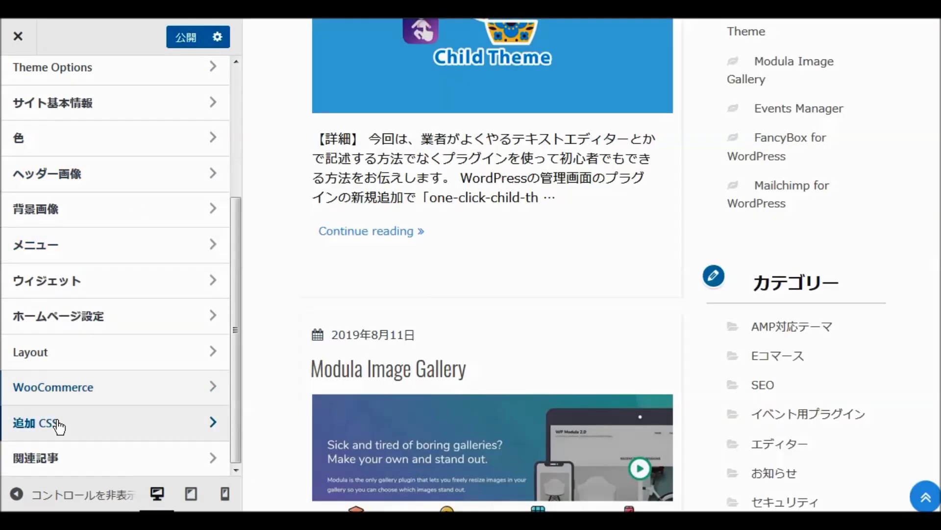
Open the empty Additional CSS section and check the author byline on the Modula Image Gallery post
click(58, 425)
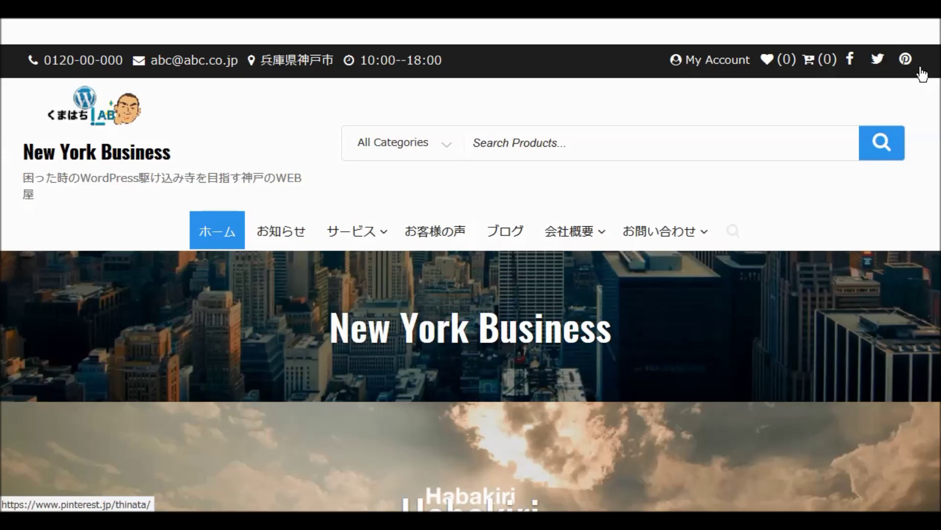
scroll(380, 198, down, 15)
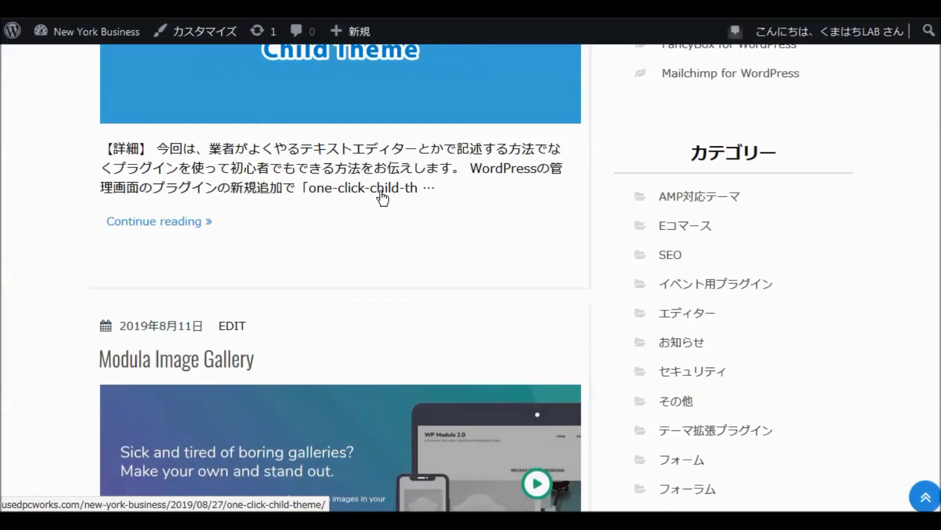
scroll(382, 199, down, 3)
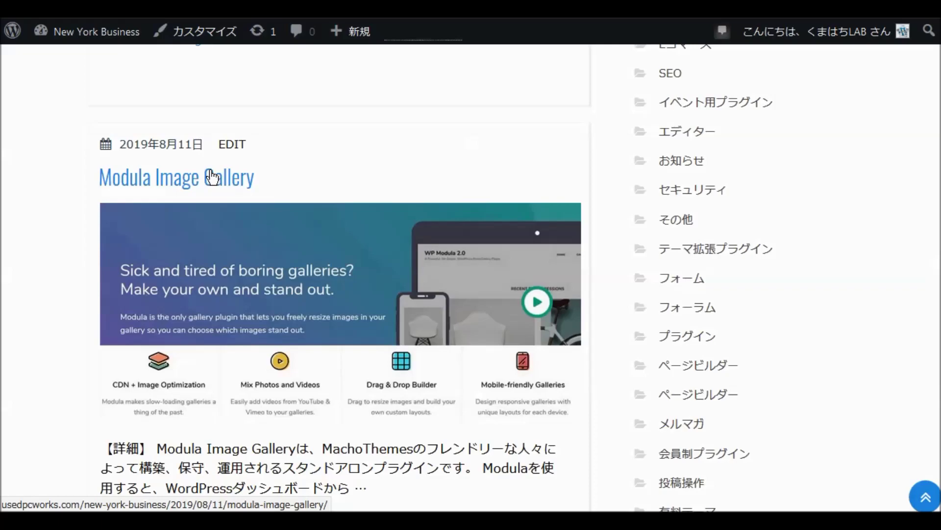
click(212, 176)
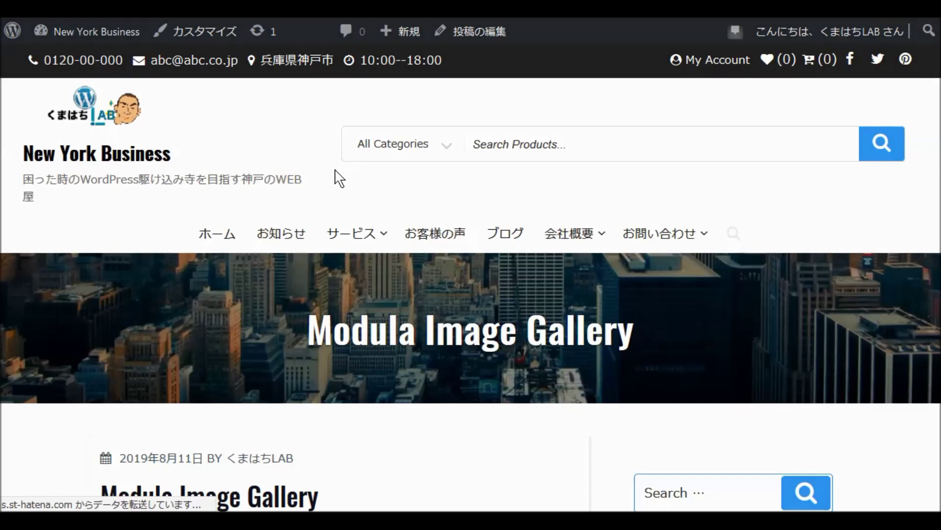
scroll(309, 236, down, 5)
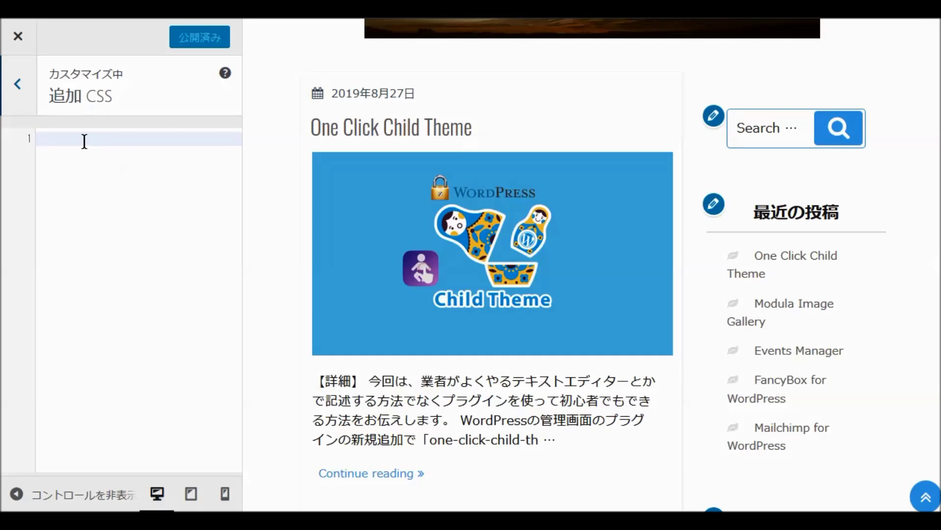
Paste .byline {display:none !important;} into Additional CSS, publish it, and reload the Modula Image Gallery post
click(83, 141)
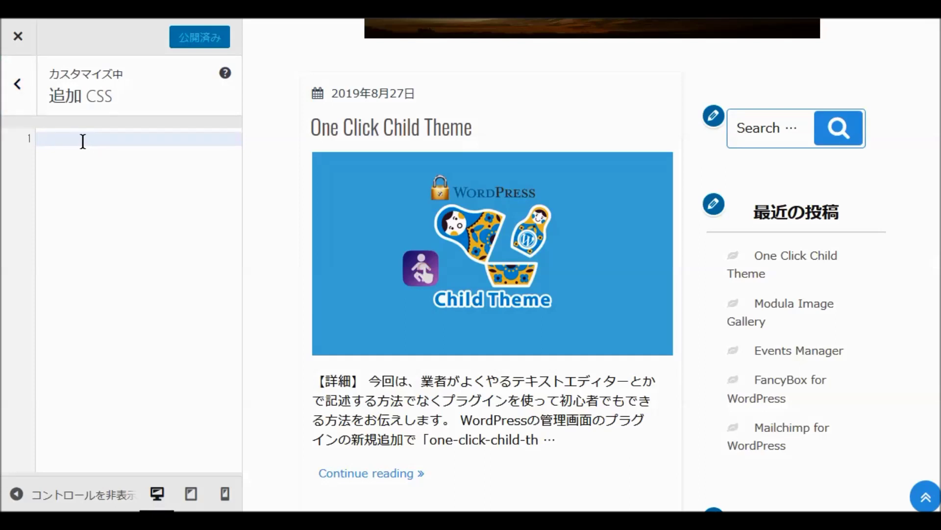
text(.byline {display:none !important;})
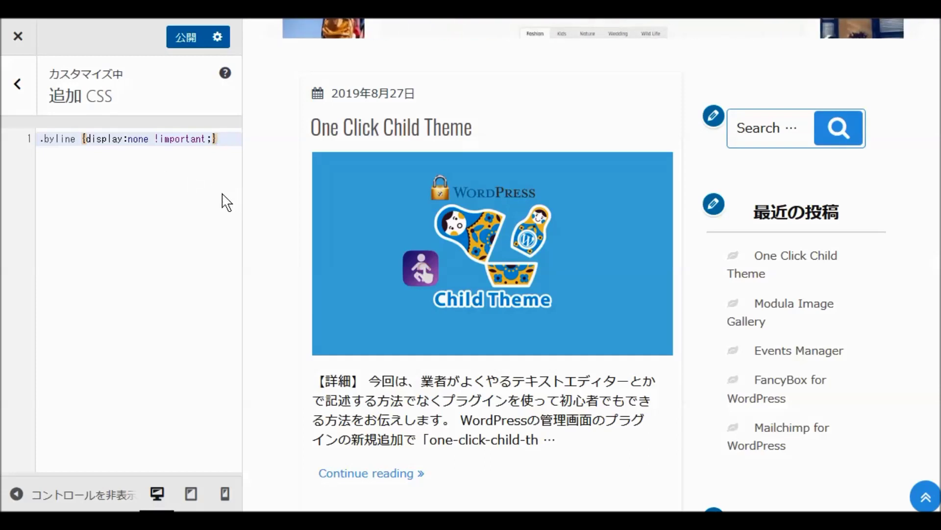
click(177, 40)
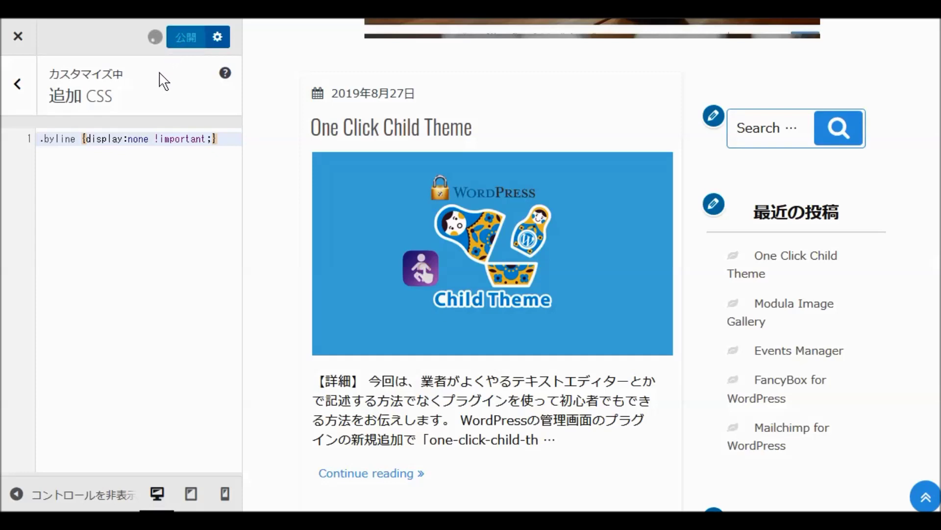
click(19, 85)
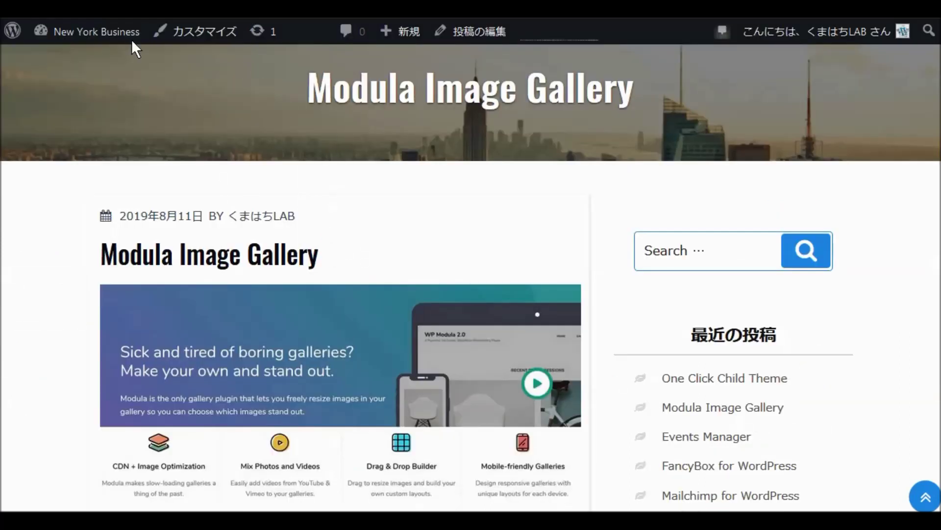
click(177, 257)
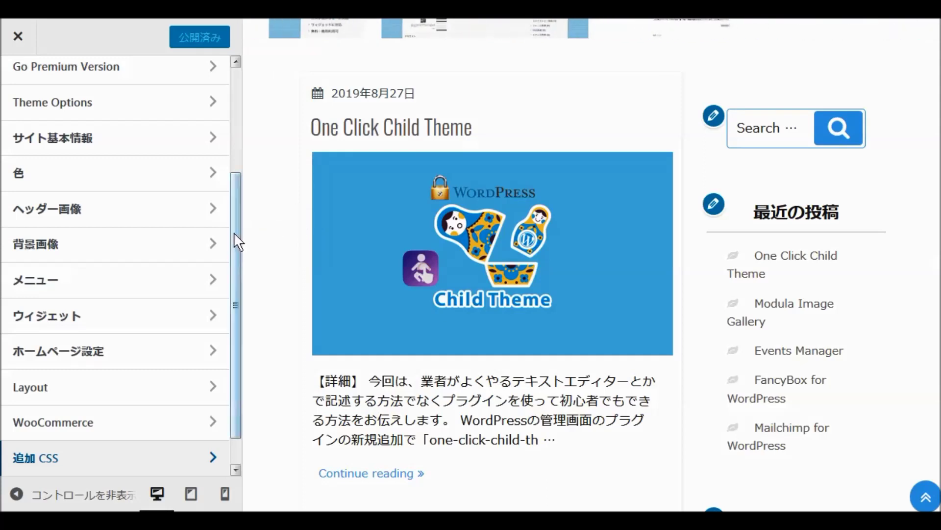
Glance at the 関連記事 related posts settings, then scroll up to the byline-free Modula Image Gallery post
drag(234, 225, 253, 304)
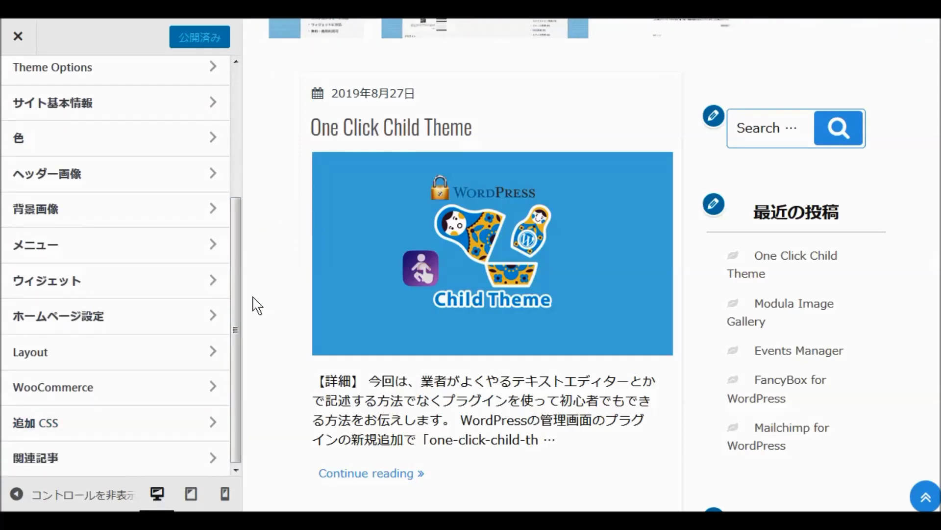
click(44, 460)
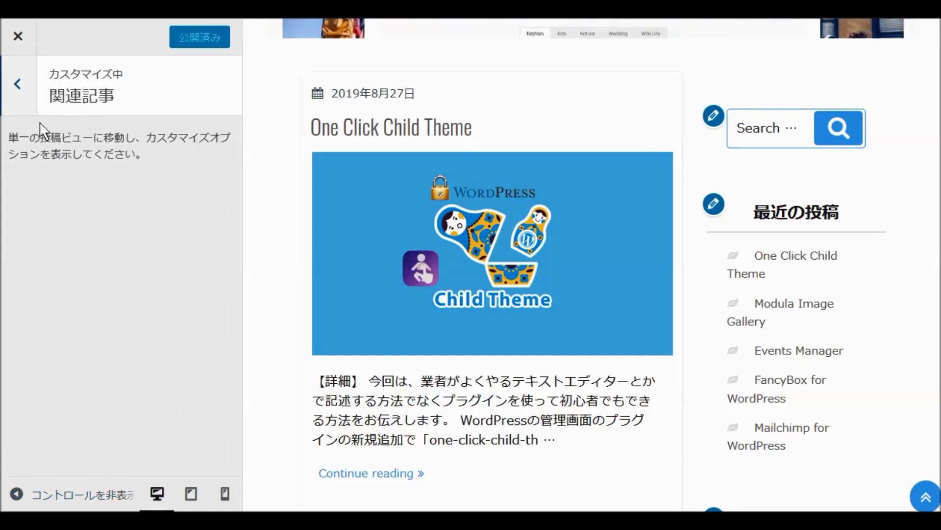
click(18, 83)
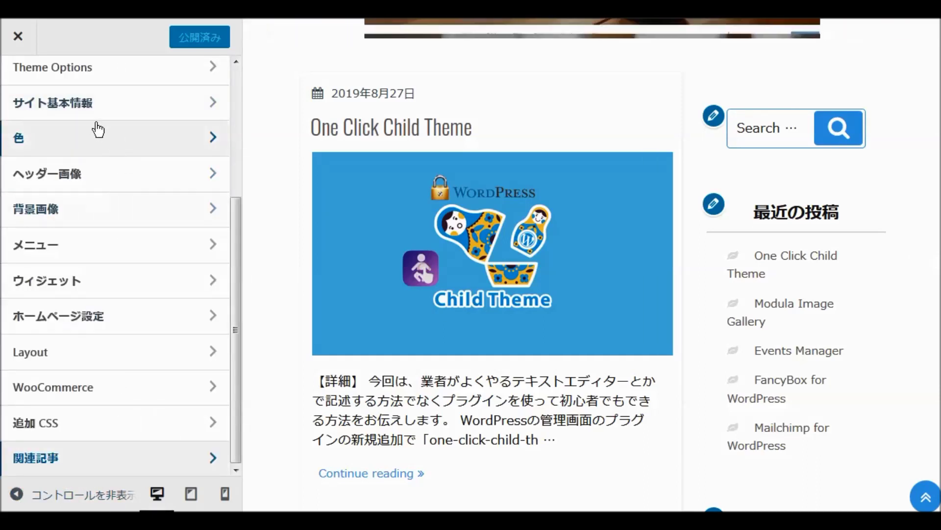
drag(234, 236, 239, 93)
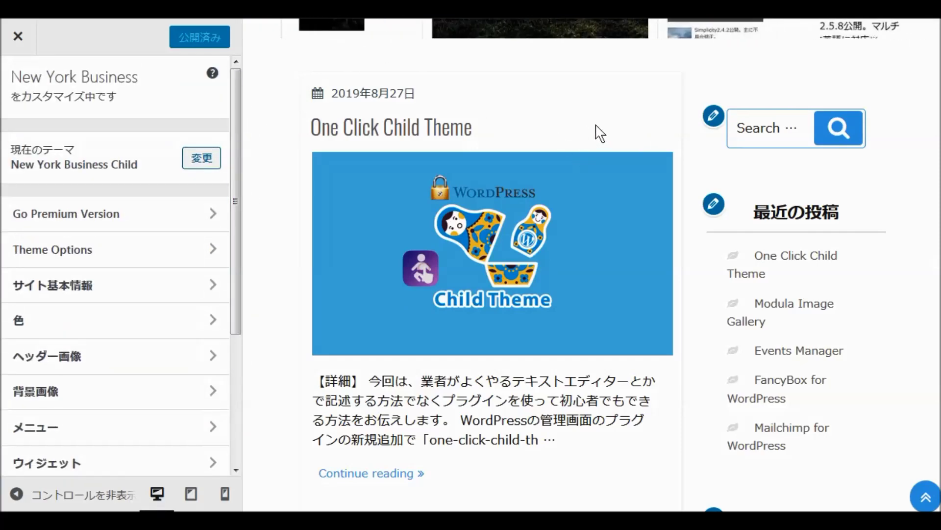
scroll(588, 129, up, 10)
scroll(591, 134, up, 3)
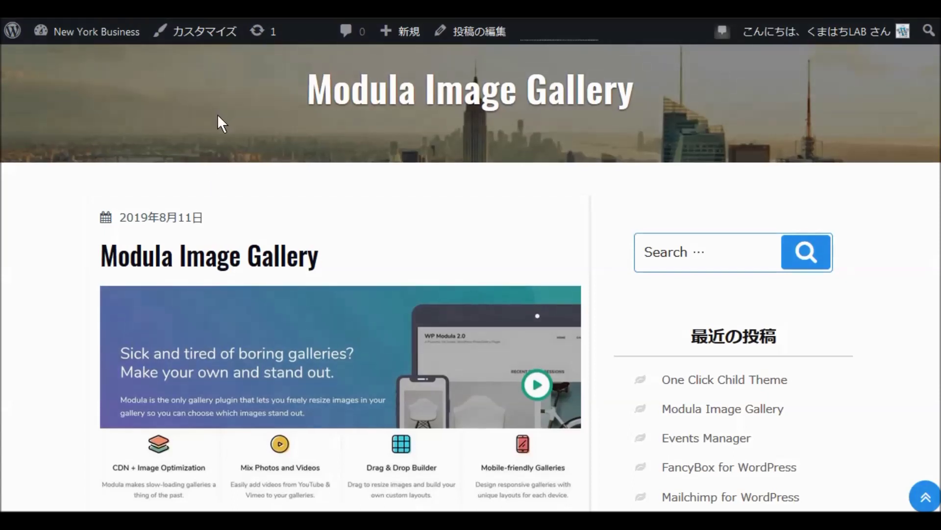
Browse the home page posts down to the footer, confirming no bylines, then reopen the Customizer
scroll(216, 114, up, 5)
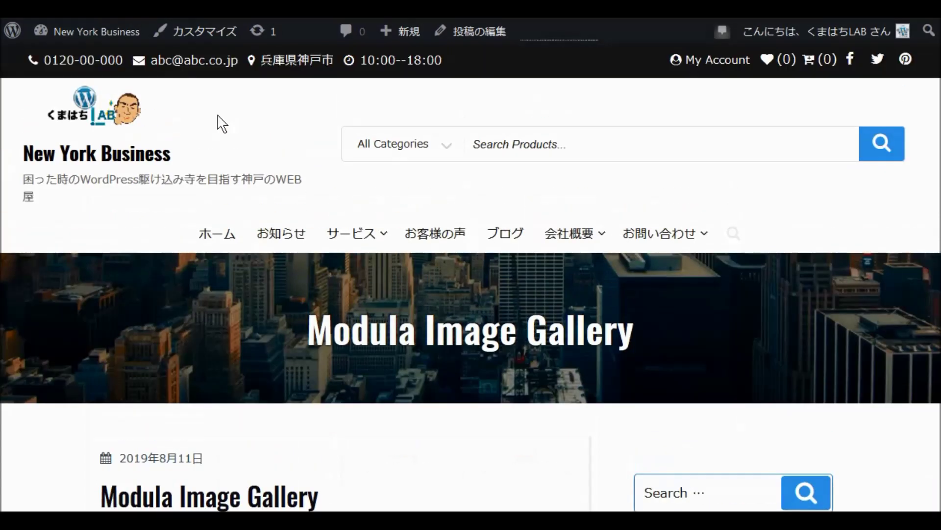
click(204, 245)
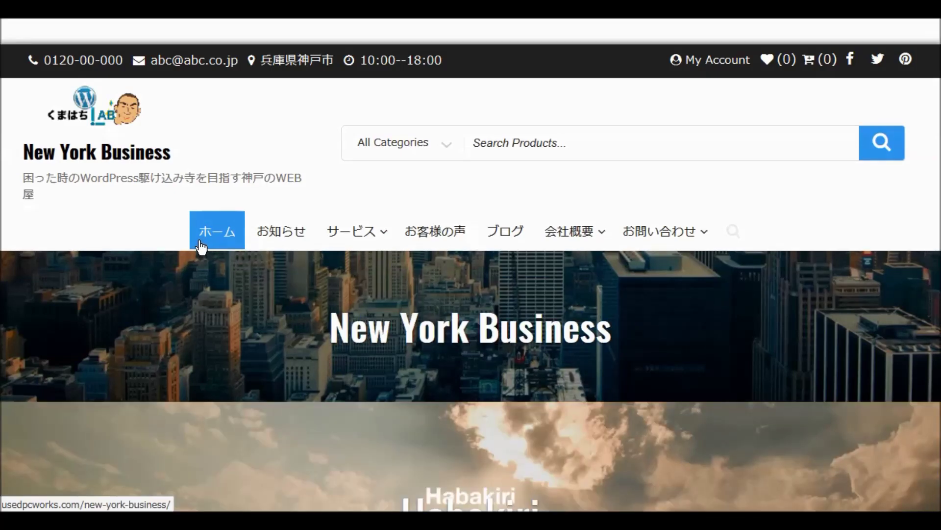
scroll(231, 224, down, 5)
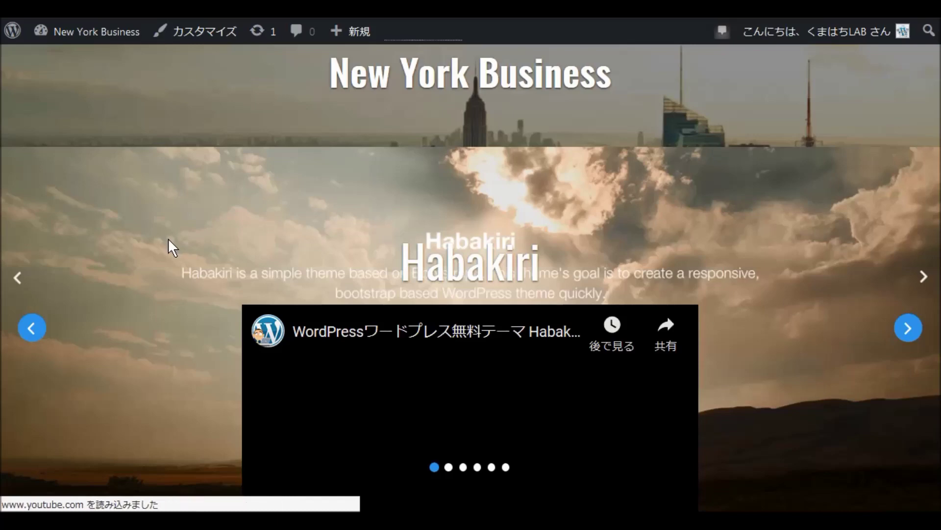
scroll(168, 240, down, 10)
scroll(186, 230, down, 8)
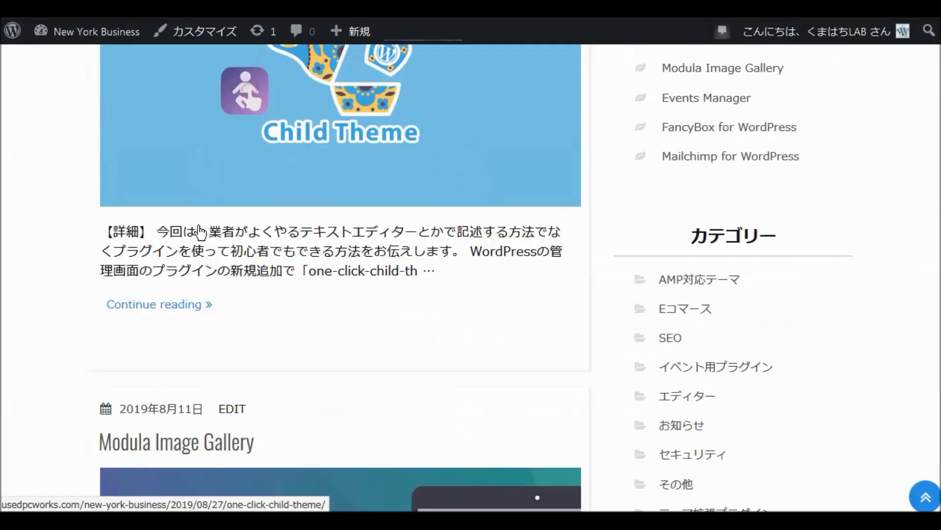
scroll(199, 224, down, 14)
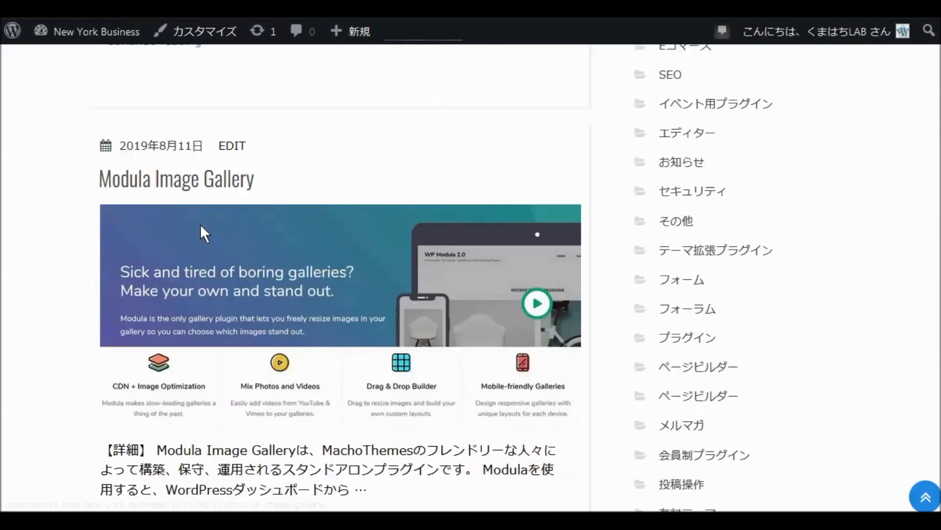
scroll(206, 221, down, 20)
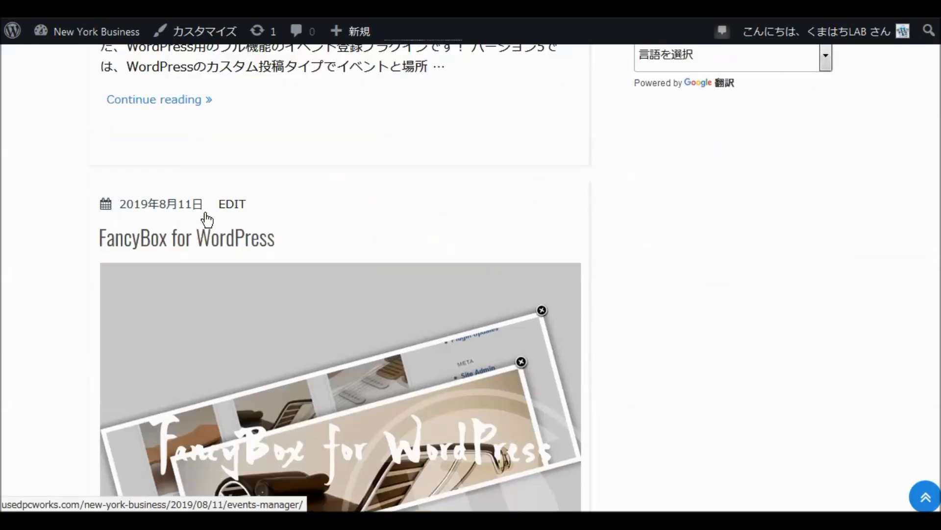
scroll(237, 223, down, 20)
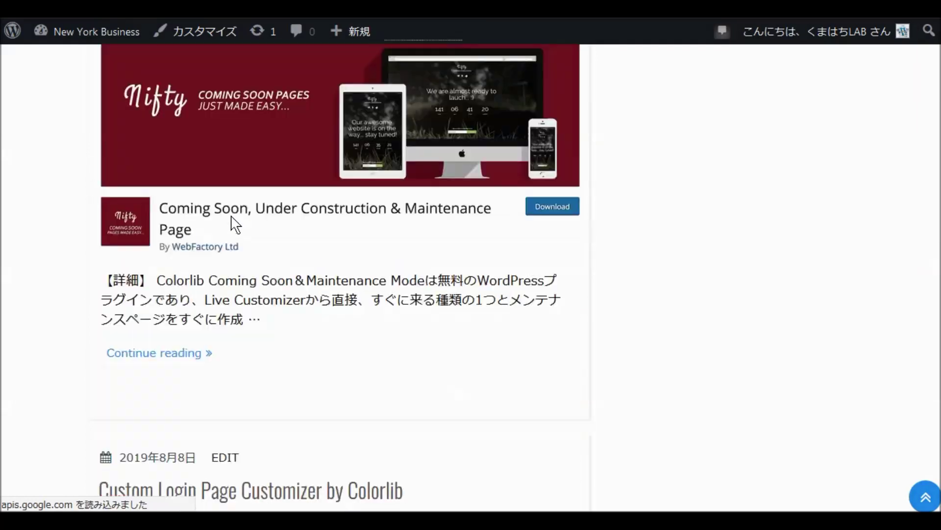
scroll(233, 225, down, 2)
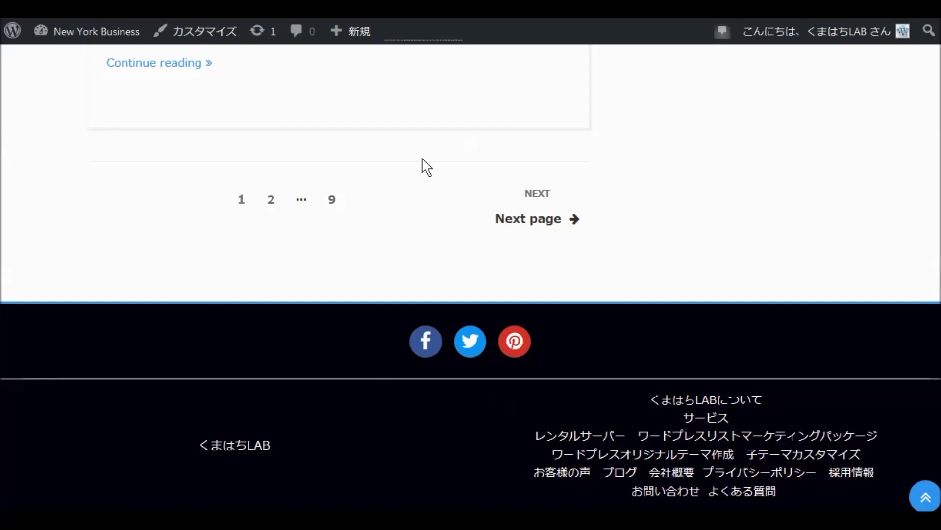
click(205, 31)
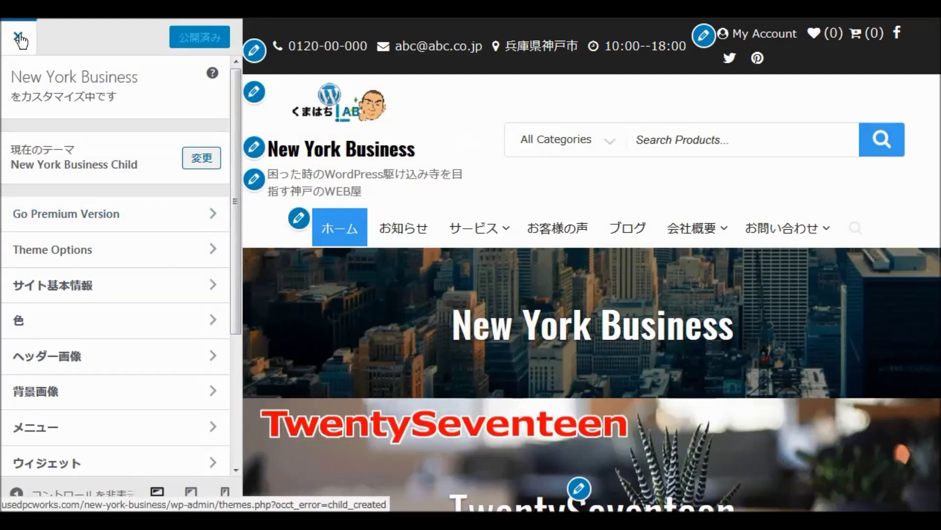
Go to the Appearance > Widgets management screen
click(215, 158)
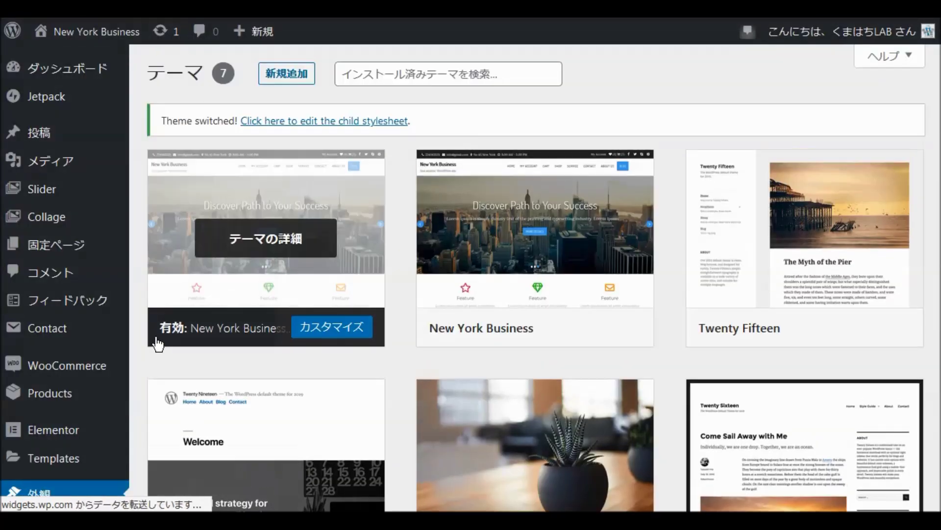
scroll(107, 331, down, 7)
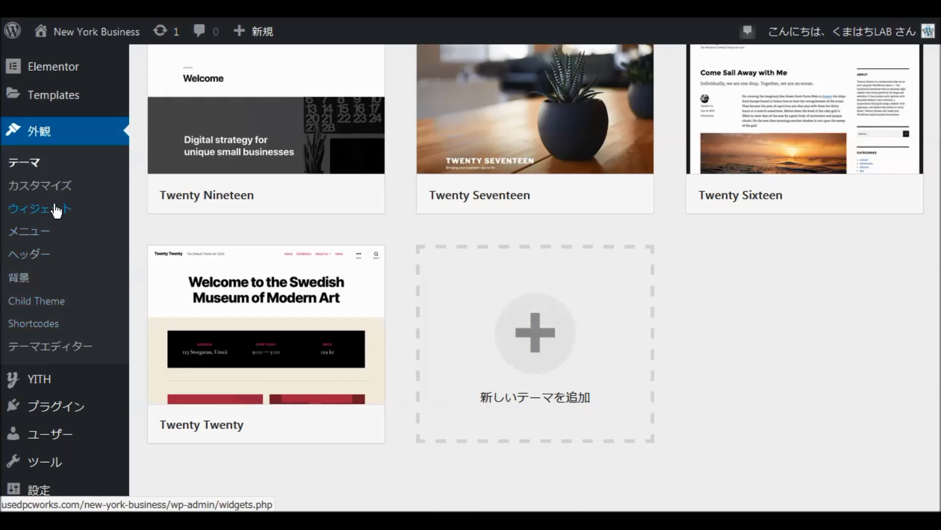
click(57, 211)
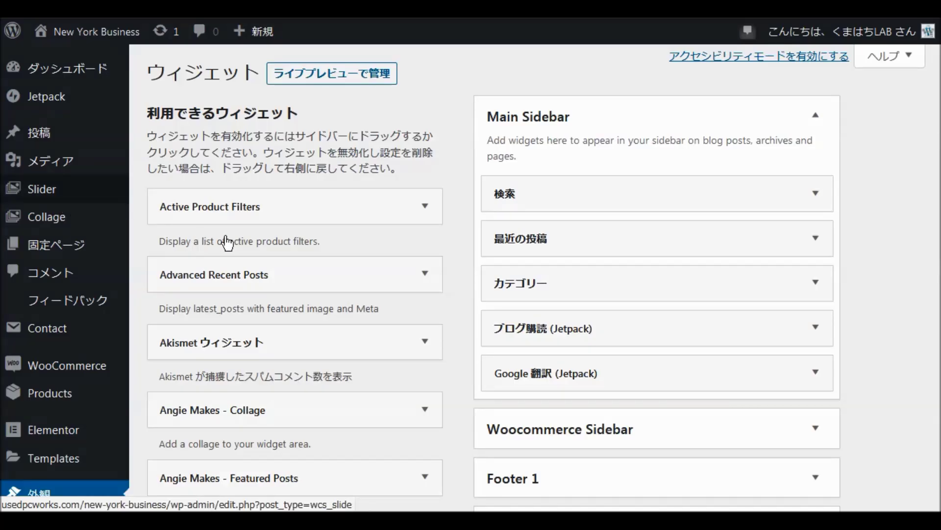
scroll(407, 184, down, 5)
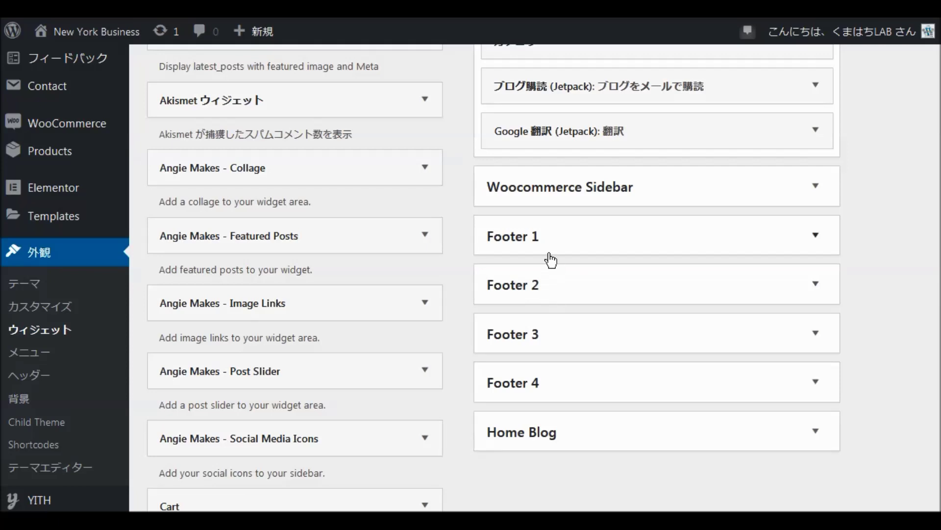
Expand the Footer 1, Footer 2, Footer 3, Footer 4 and Home Blog widget areas to confirm they're empty
click(817, 236)
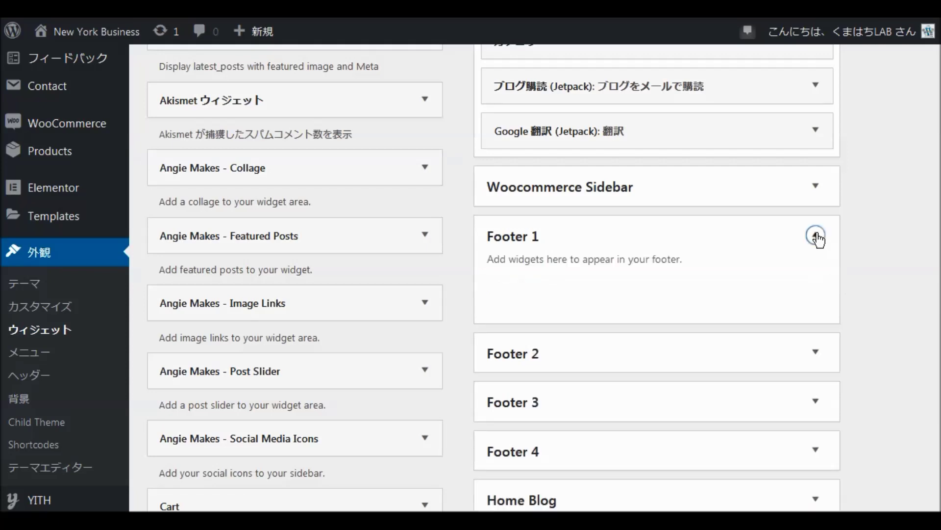
click(817, 354)
scroll(774, 343, down, 5)
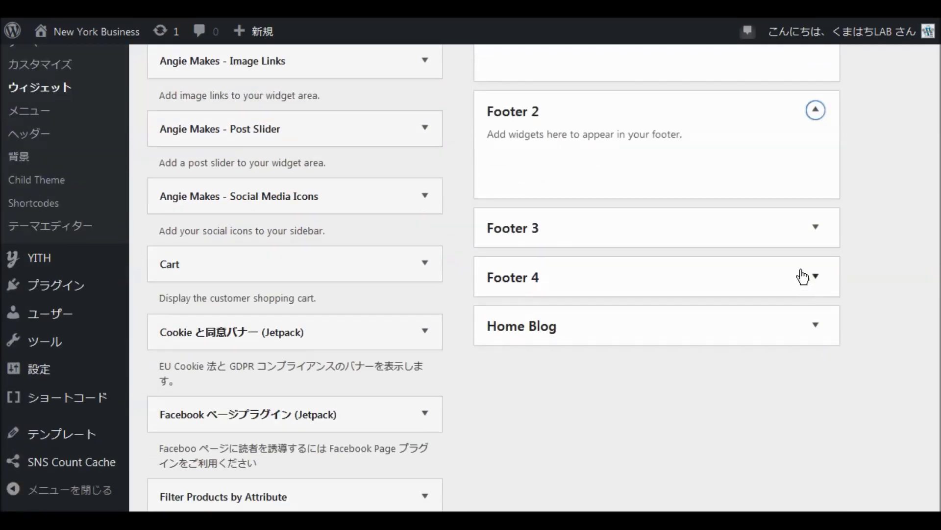
click(817, 238)
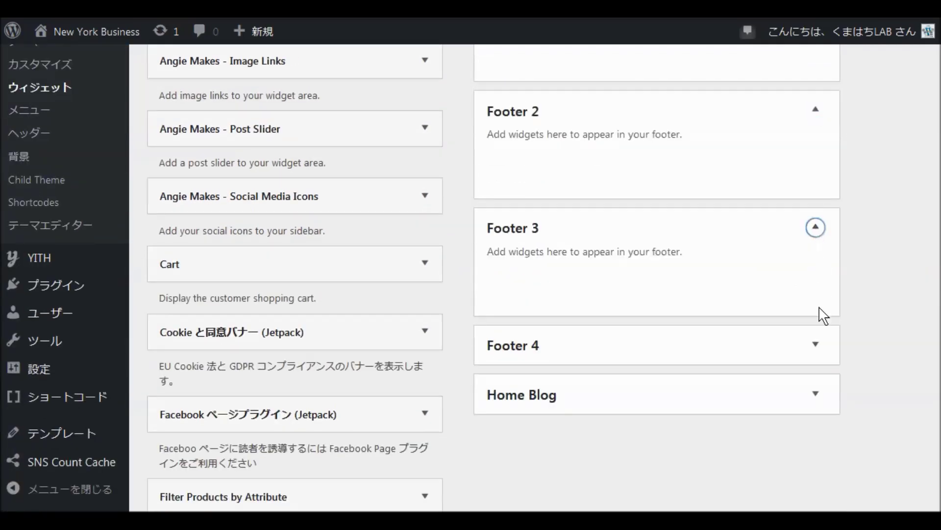
click(817, 345)
scroll(804, 355, down, 3)
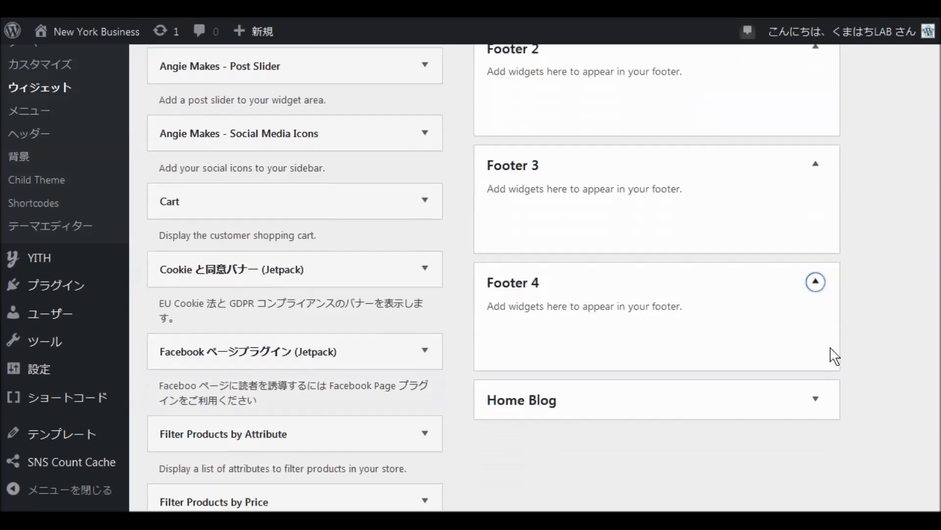
click(815, 341)
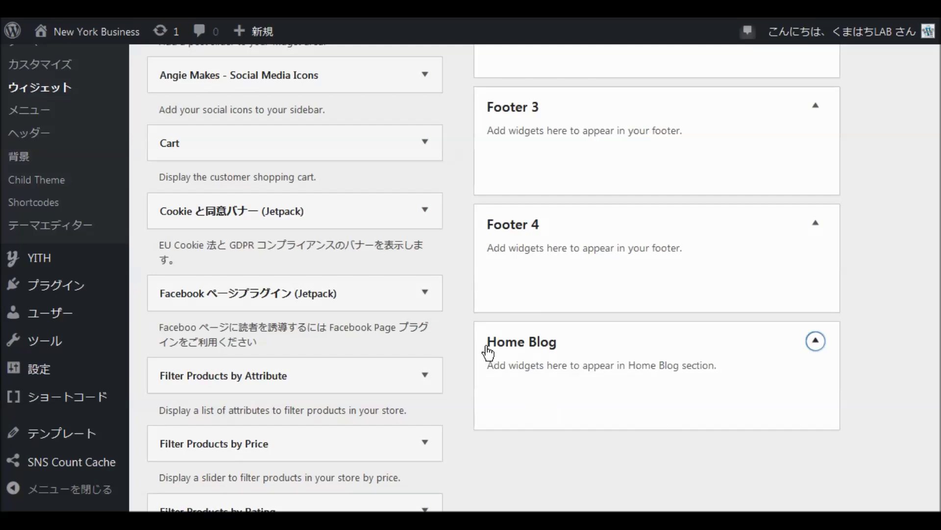
Open and cancel the Cart widget's area chooser, then scroll back to the top
scroll(466, 360, up, 5)
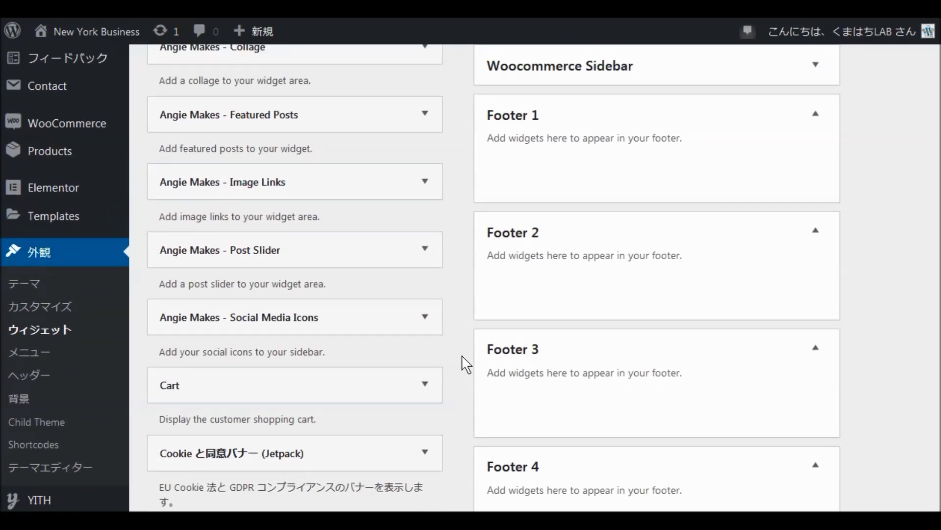
scroll(466, 364, down, 2)
click(424, 264)
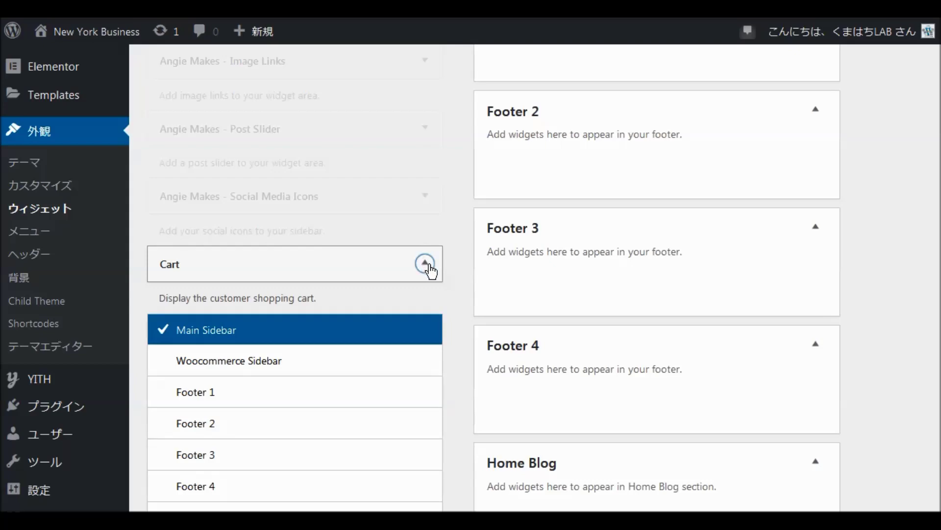
click(425, 264)
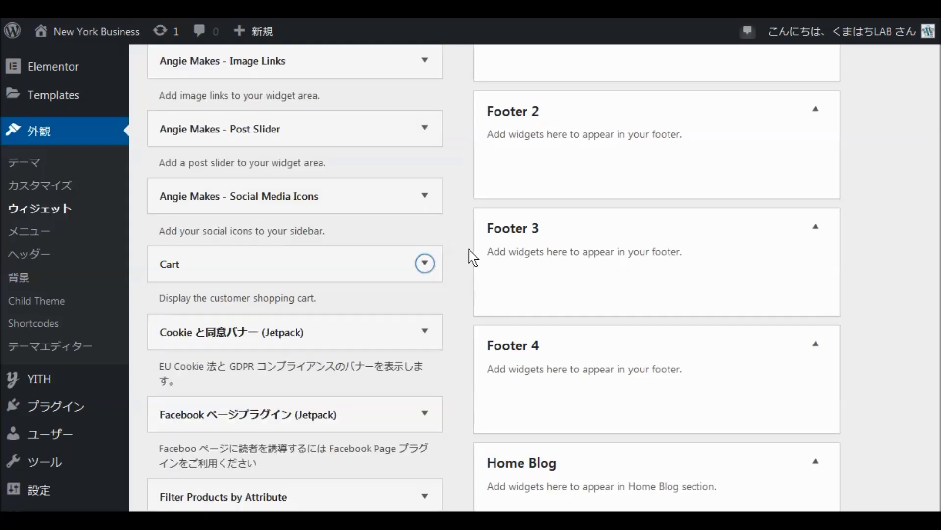
scroll(470, 255, up, 8)
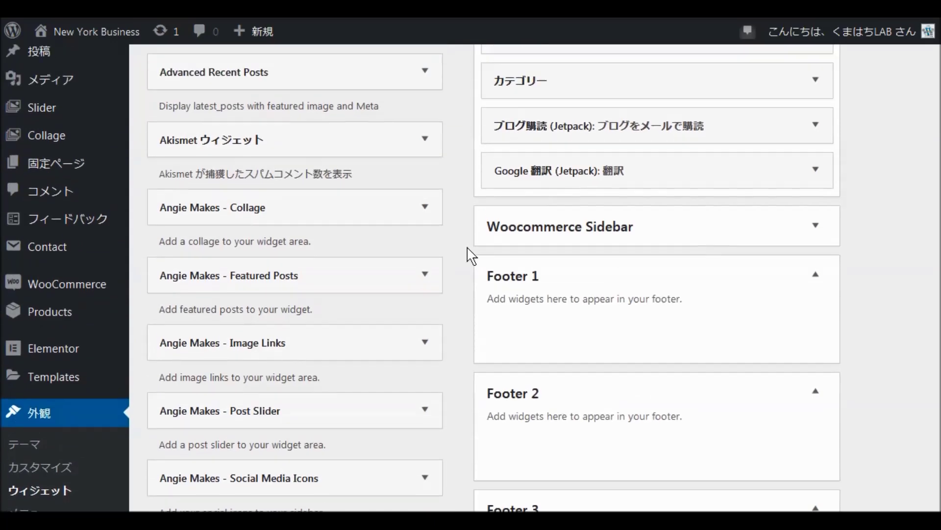
scroll(468, 255, down, 4)
scroll(468, 255, up, 4)
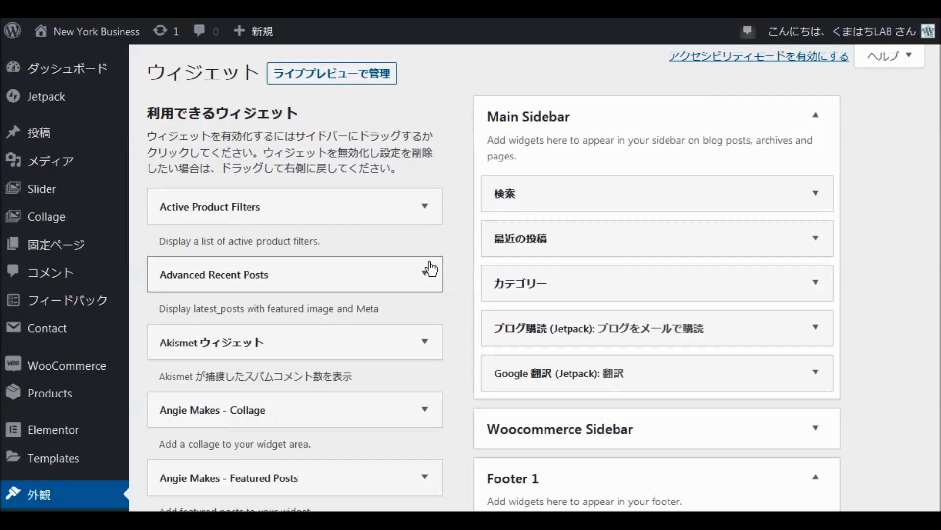
Add the Advanced Recent Posts widget to the Main Sidebar, placed directly below Search
click(425, 274)
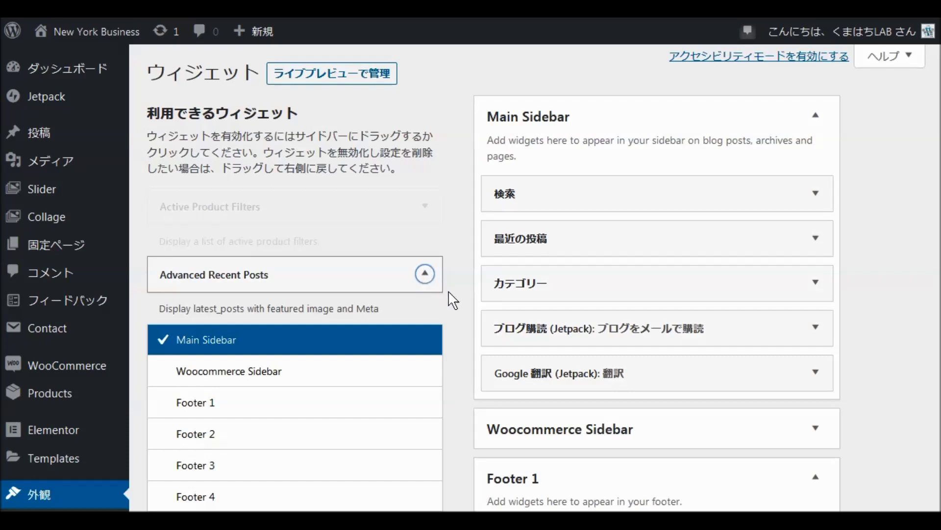
scroll(453, 299, down, 3)
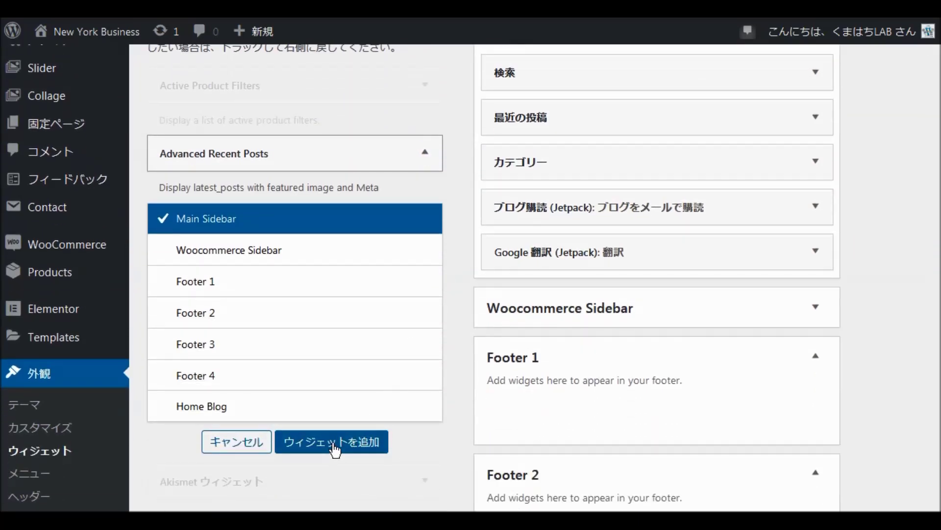
click(335, 448)
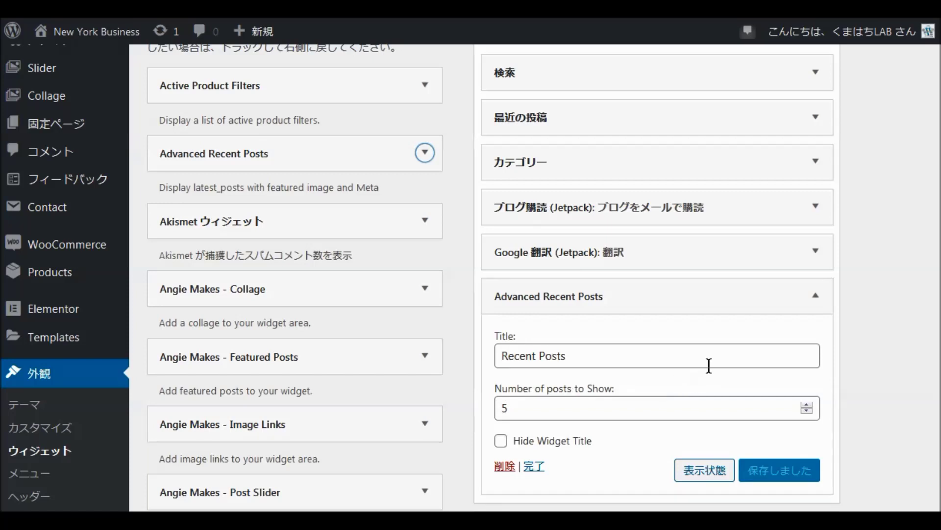
drag(692, 297, 692, 118)
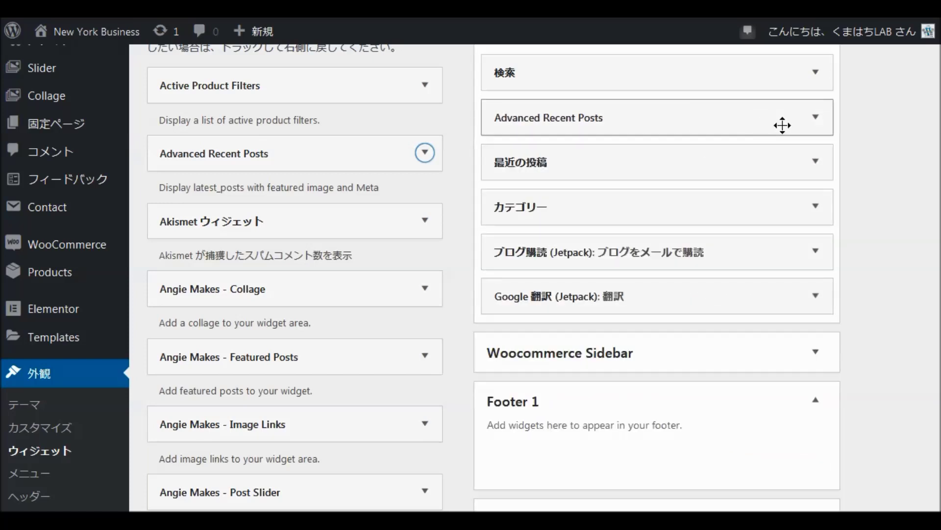
Delete the old 最近の投稿 widget and review the Advanced Recent Posts settings
click(817, 162)
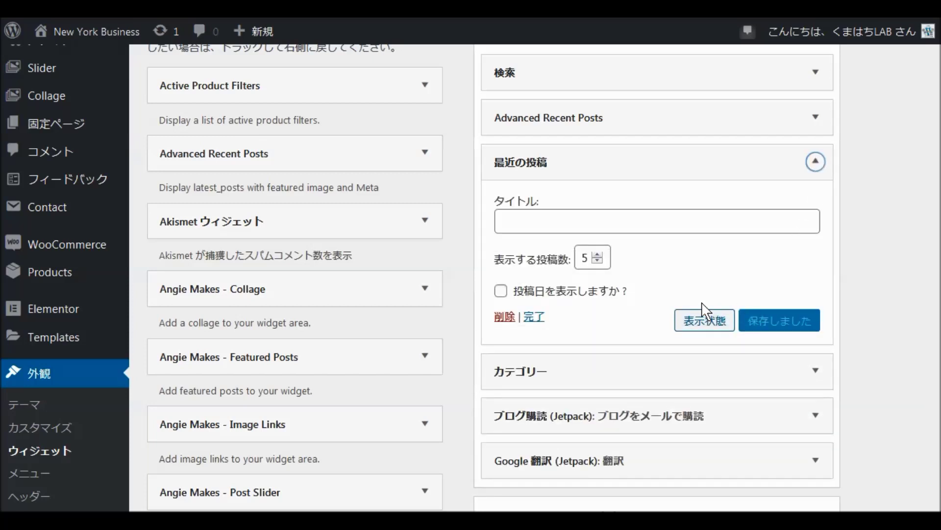
click(505, 317)
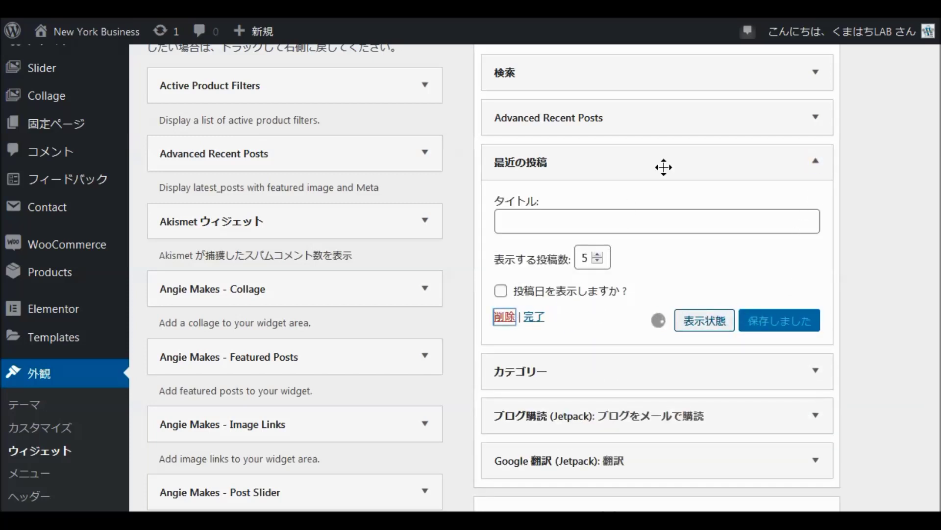
click(817, 120)
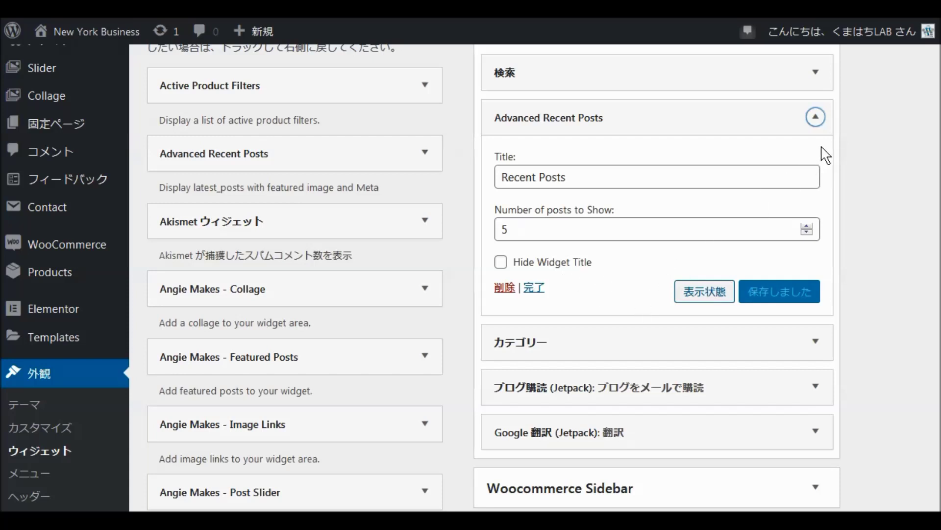
click(815, 119)
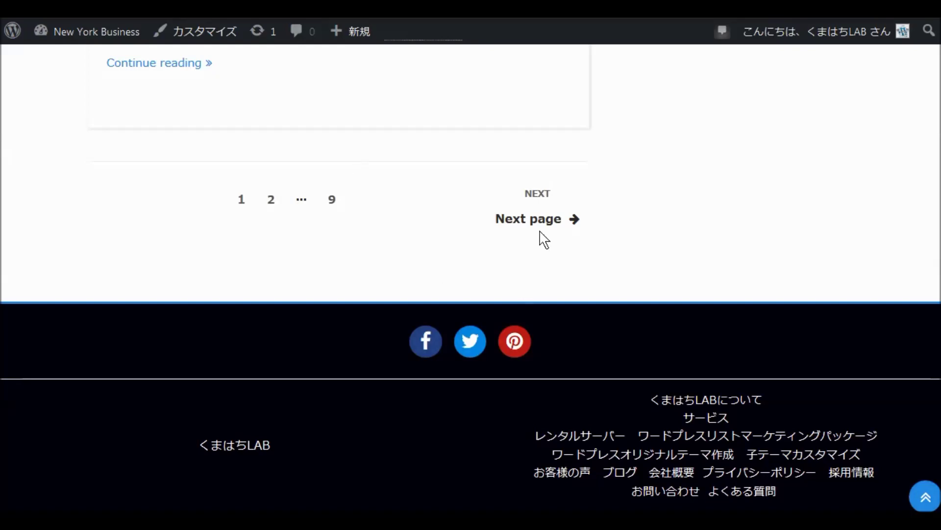
Reload the live site and scroll to the RECENT POSTS sidebar showing thumbnails and dates
scroll(567, 221, up, 20)
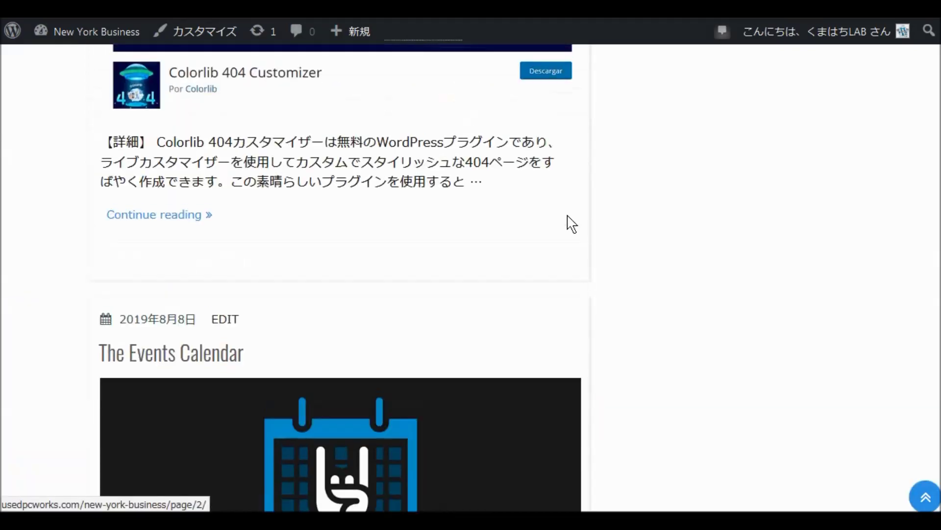
scroll(643, 191, up, 20)
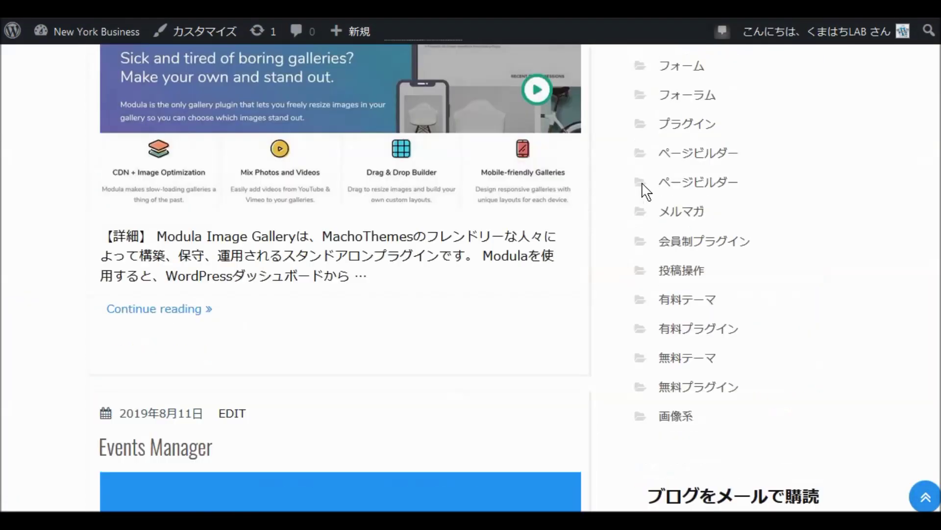
scroll(631, 198, down, 10)
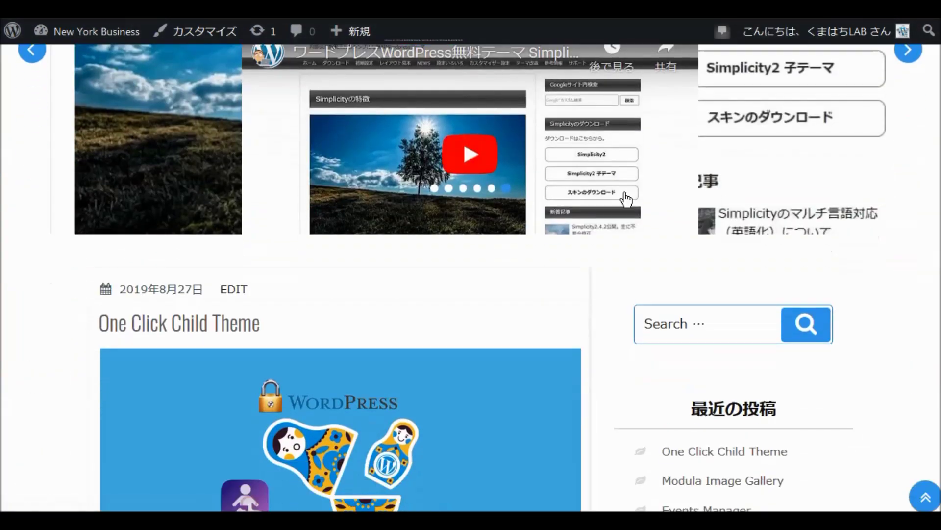
scroll(624, 204, down, 5)
scroll(621, 205, up, 6)
scroll(616, 216, down, 1)
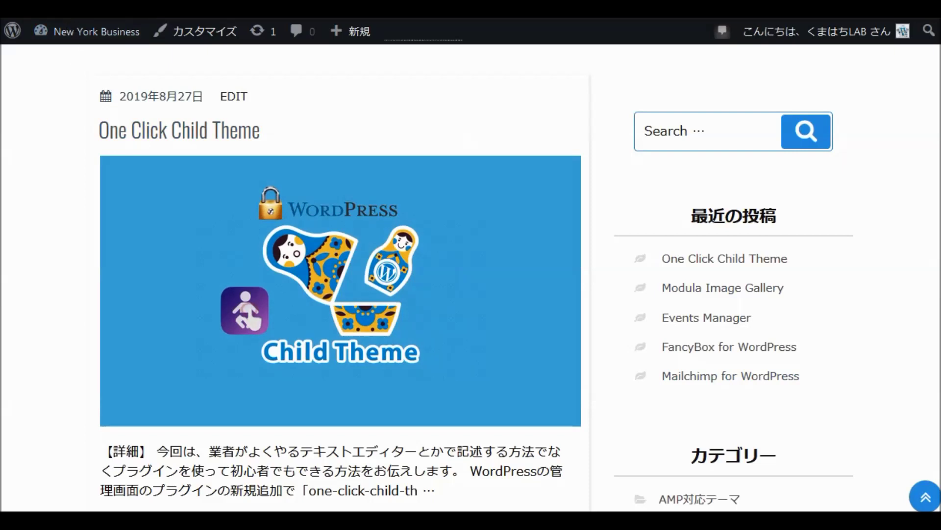
click(137, 316)
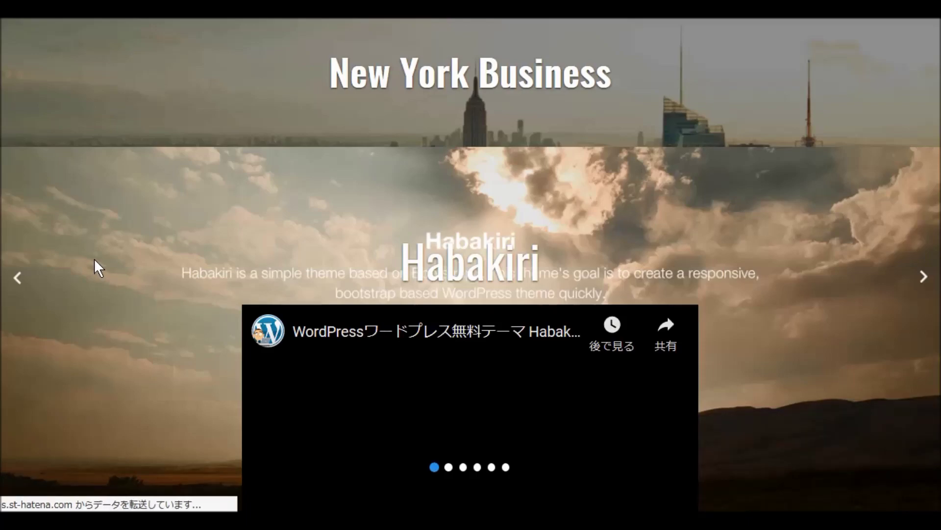
scroll(94, 258, down, 5)
scroll(97, 260, down, 6)
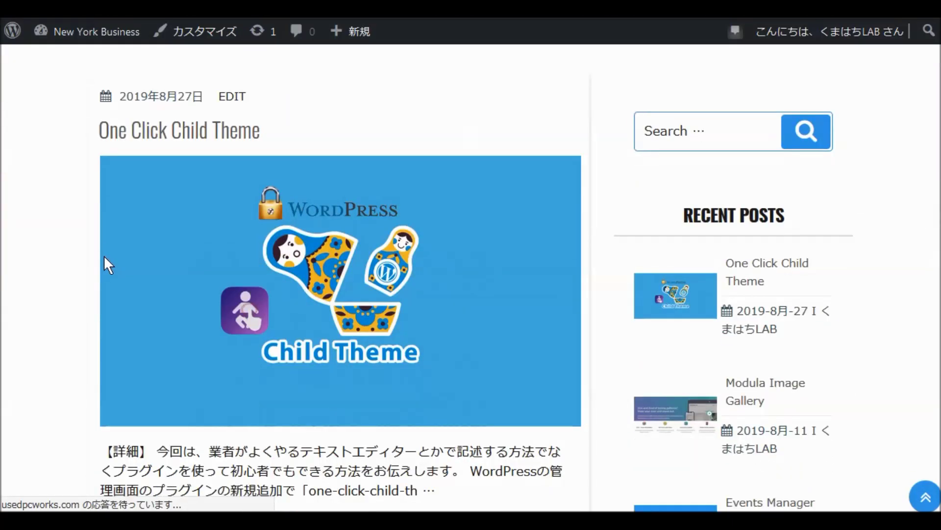
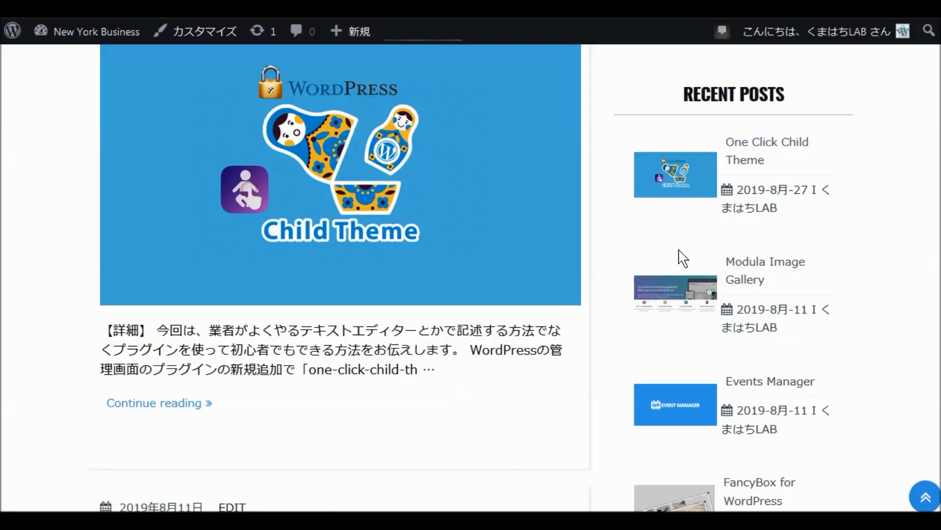
Scroll the live front page to check the Advanced Recent Posts list in the sidebar
scroll(683, 258, down, 5)
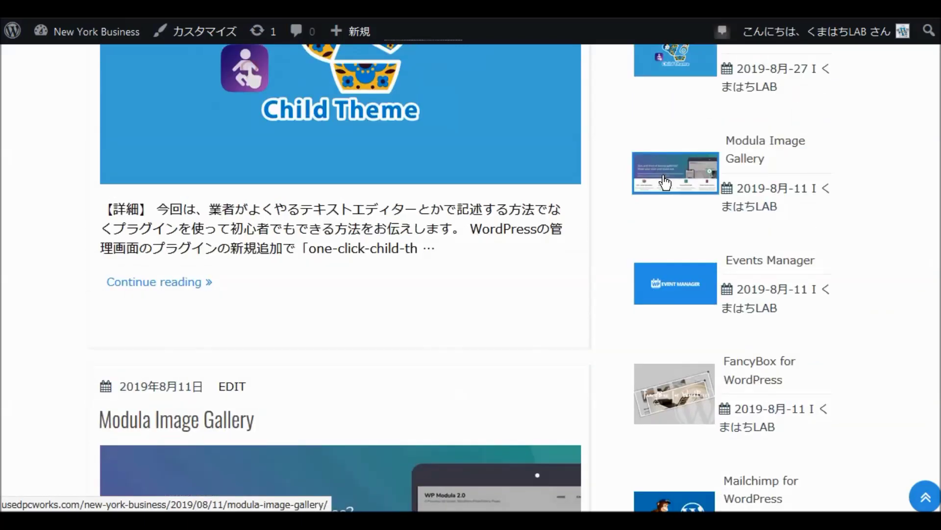
scroll(665, 183, up, 5)
scroll(657, 191, down, 3)
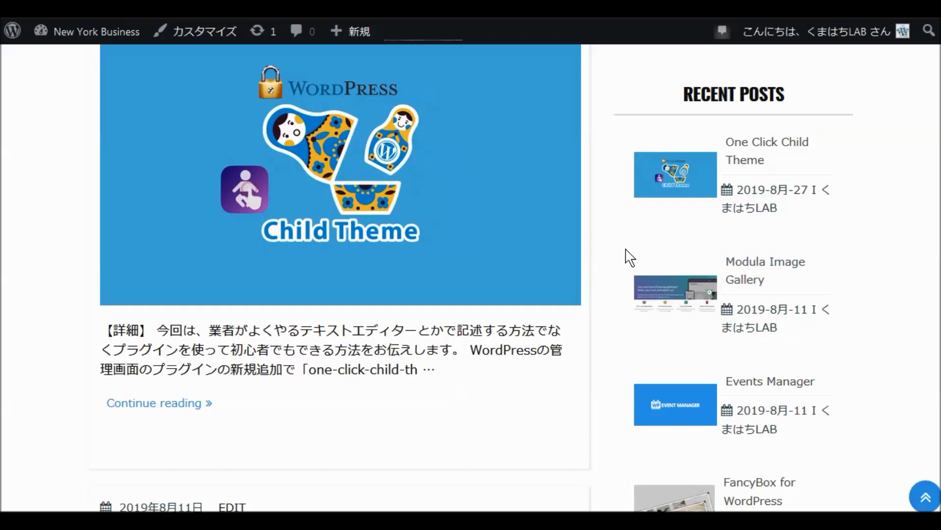
scroll(626, 250, up, 7)
scroll(625, 250, down, 7)
scroll(626, 256, down, 14)
scroll(630, 258, down, 8)
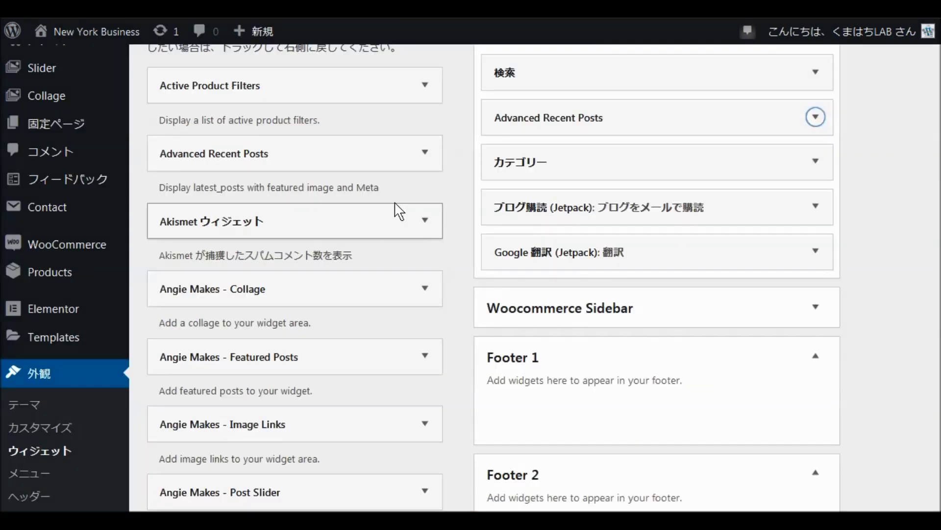
Turn on 階層を表示 in the カテゴリー sidebar widget and save it
click(815, 162)
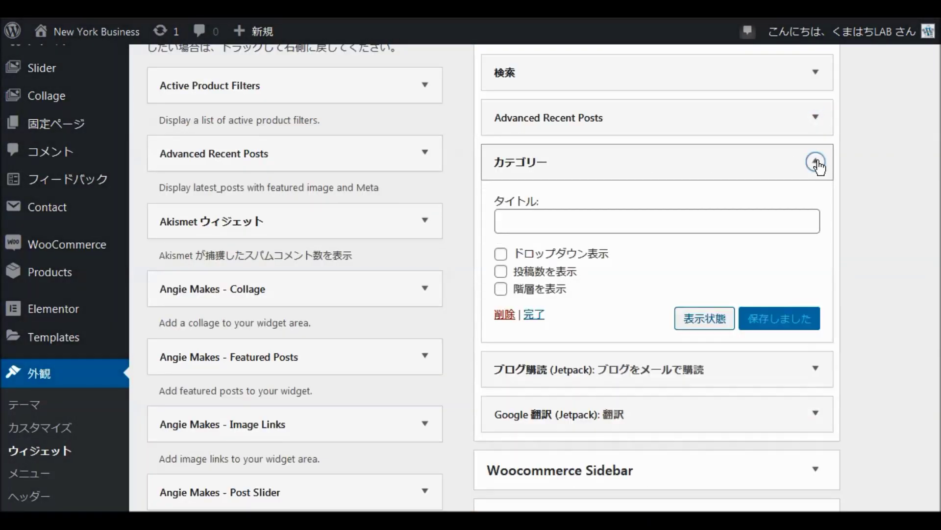
click(501, 289)
click(797, 326)
click(816, 162)
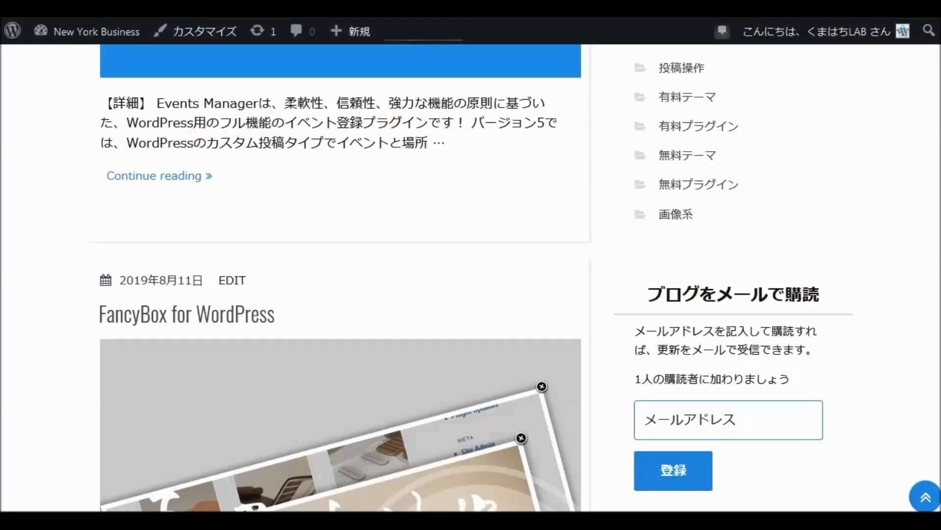
Open the live front page and scroll through the nested category list down to the footer
click(48, 45)
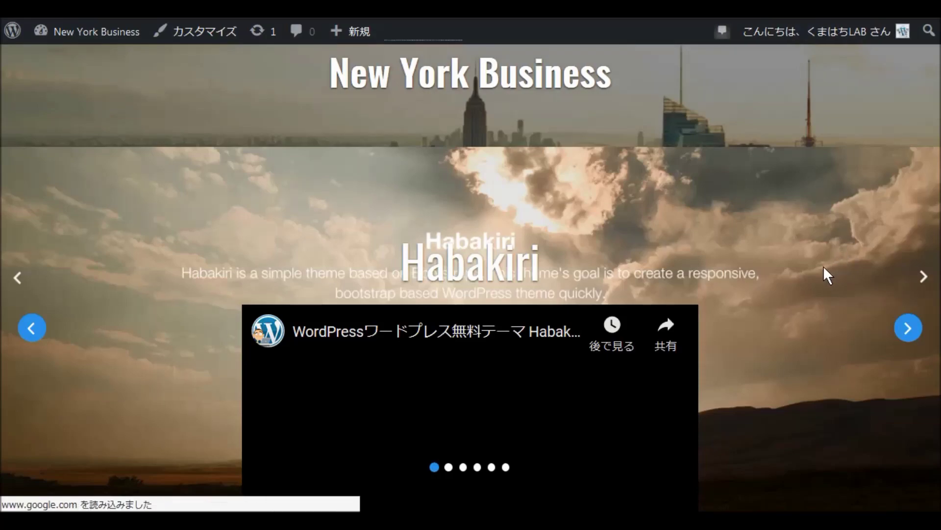
scroll(743, 303, down, 1)
scroll(743, 303, down, 20)
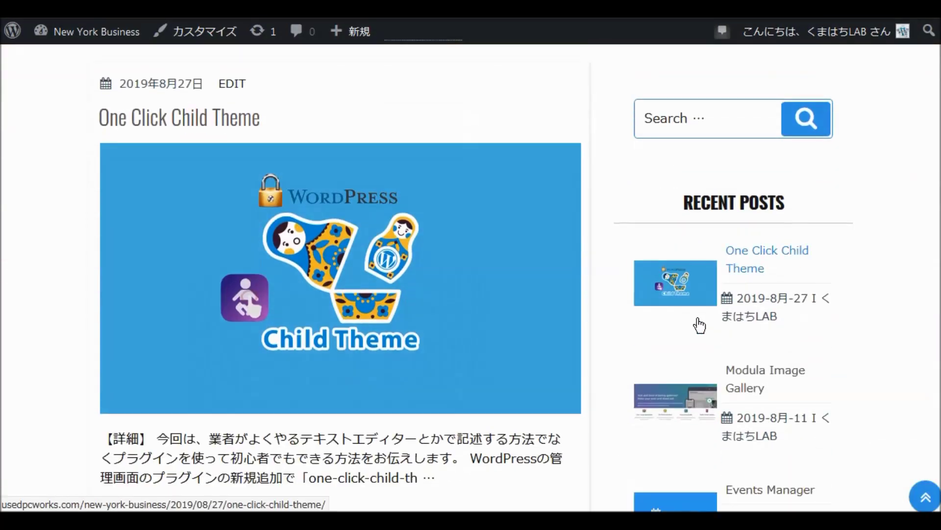
scroll(659, 342, down, 3)
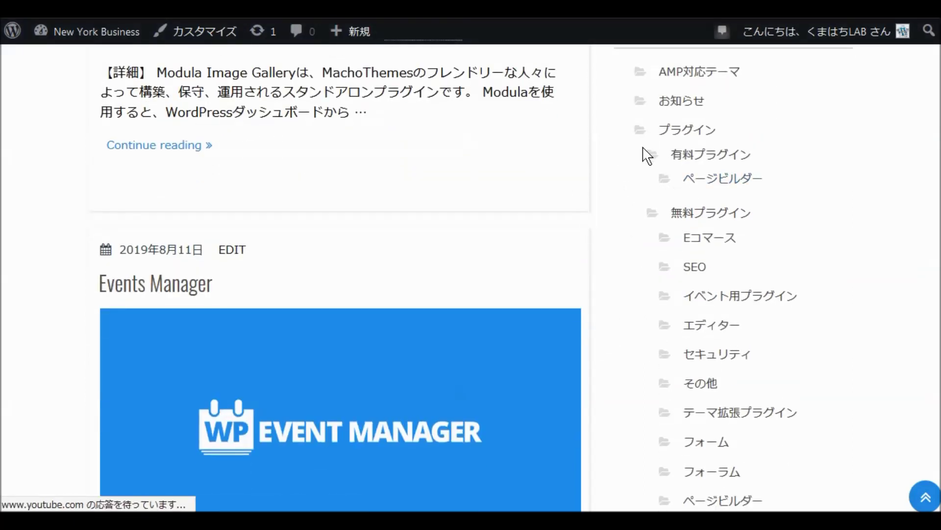
scroll(626, 251, down, 6)
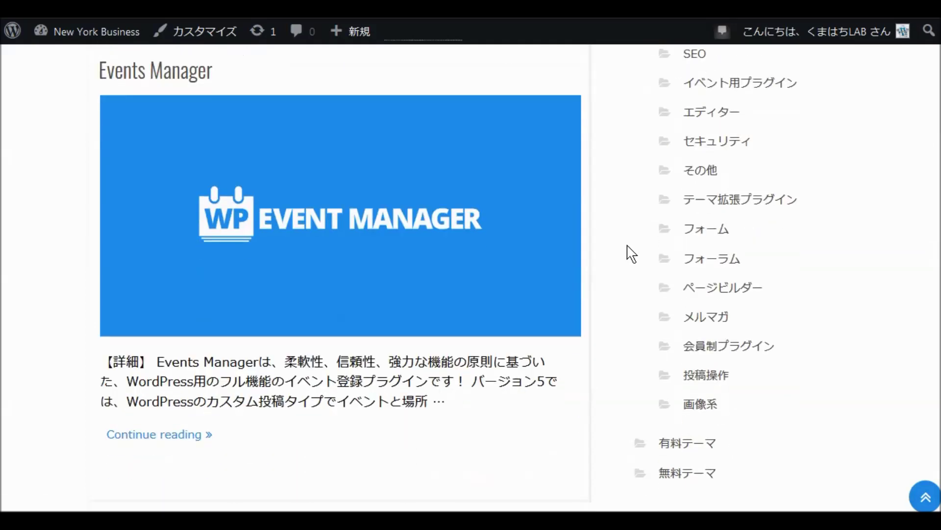
scroll(631, 253, down, 2)
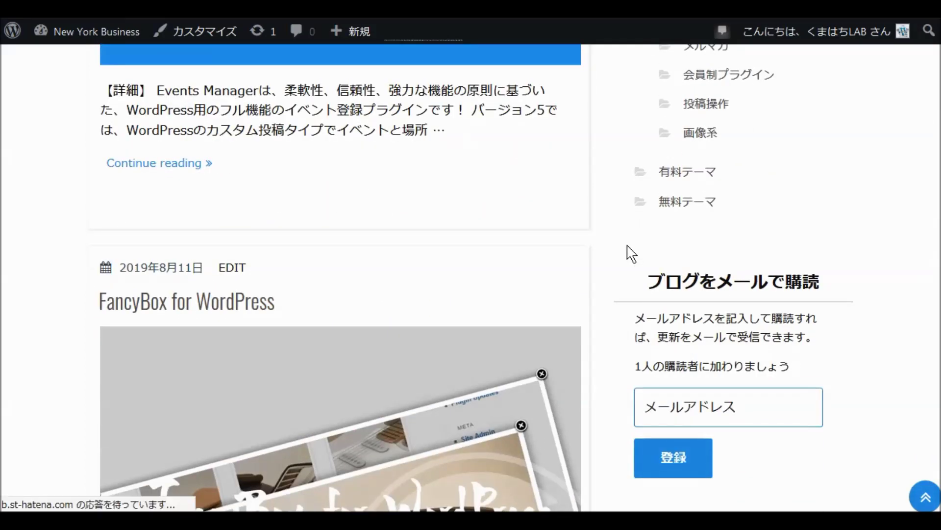
scroll(628, 253, down, 2)
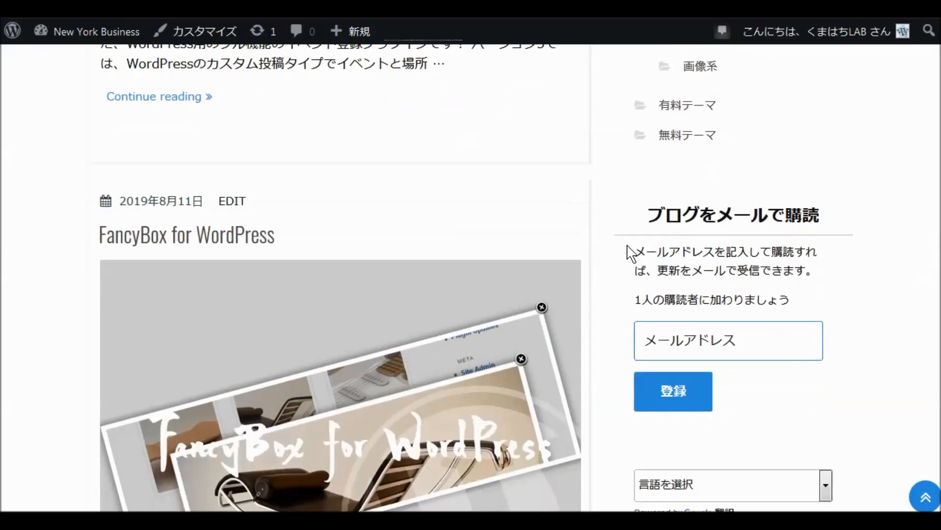
scroll(627, 252, down, 6)
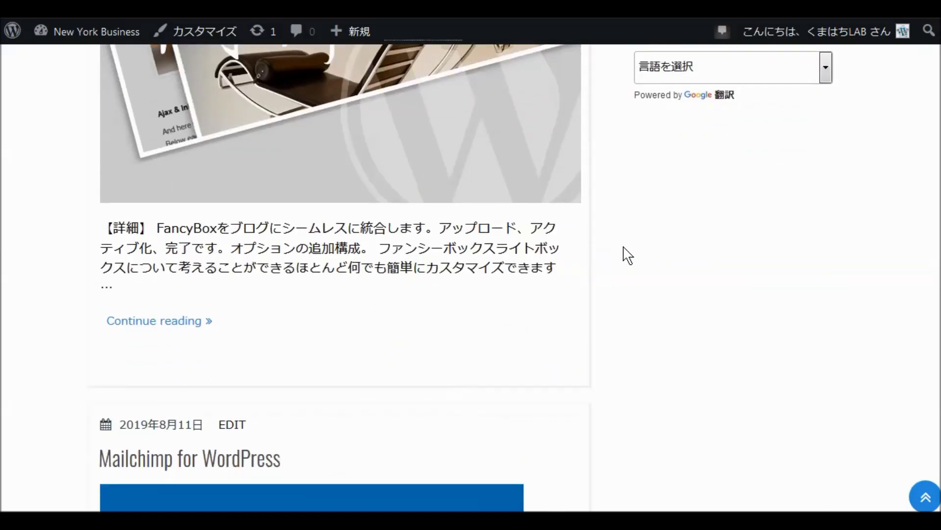
scroll(633, 257, up, 20)
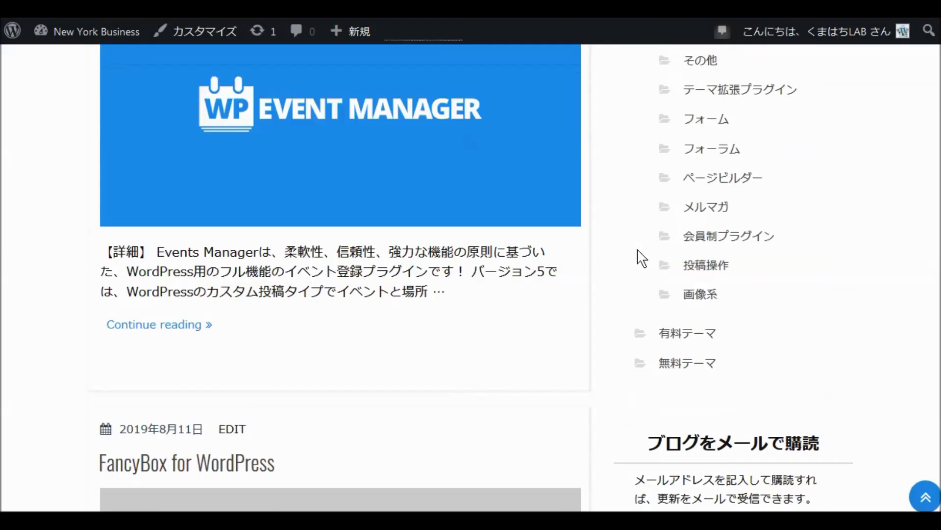
scroll(633, 259, up, 6)
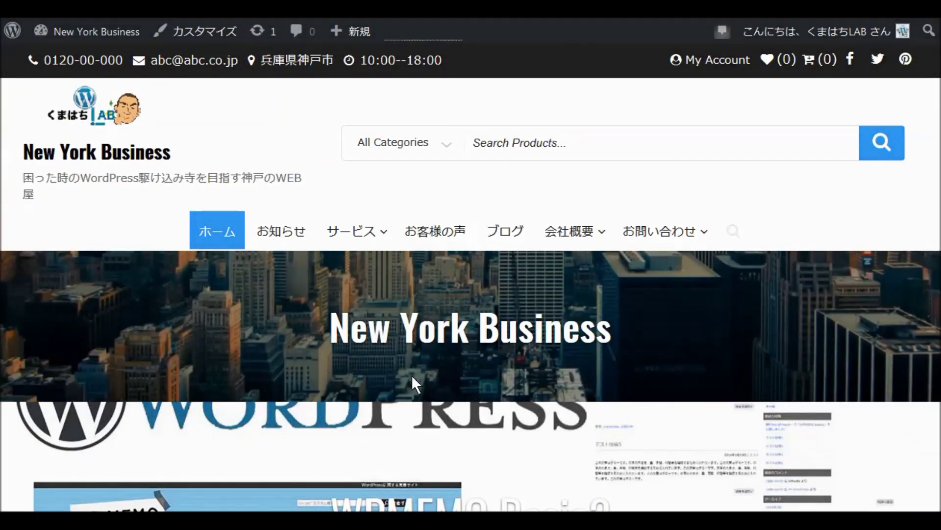
scroll(413, 379, down, 8)
scroll(415, 390, down, 15)
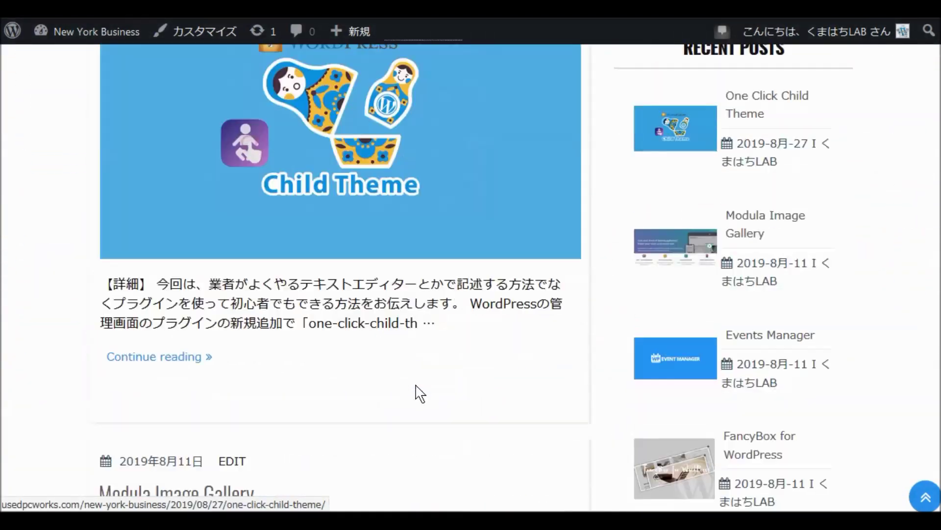
scroll(422, 395, down, 15)
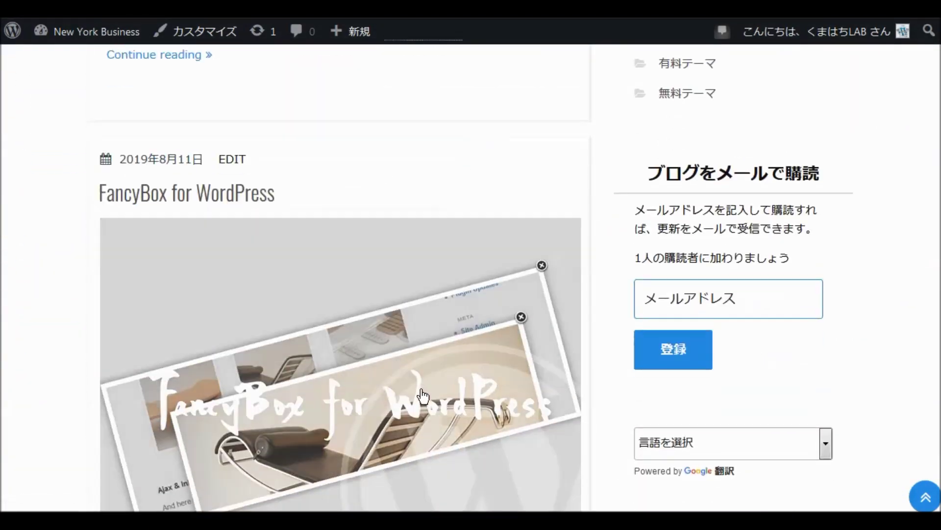
scroll(421, 409, down, 15)
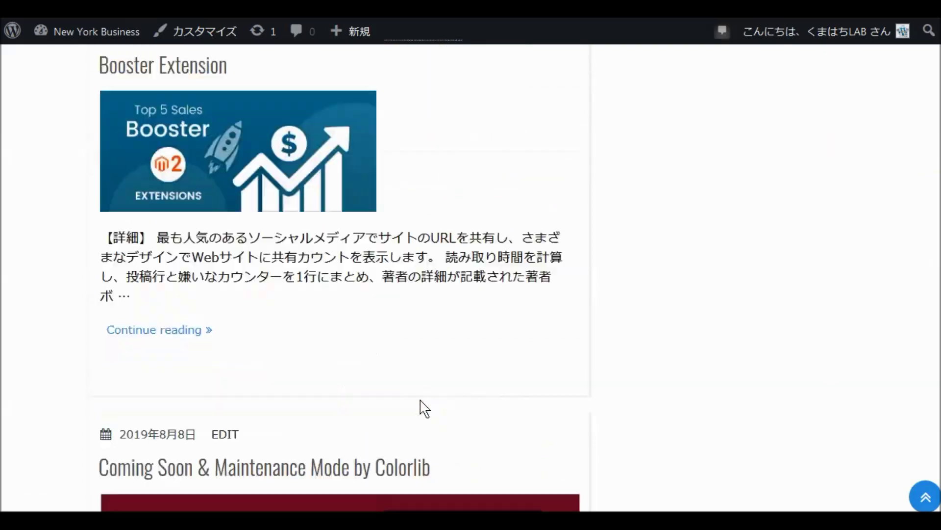
scroll(423, 401, down, 12)
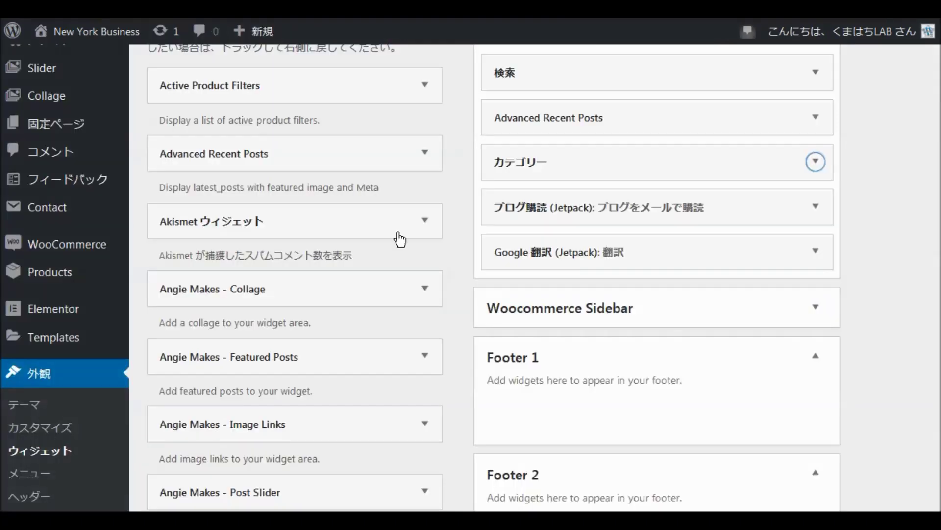
Place the Facebook ページプラグイン (Jetpack) widget in the Footer 1 area
scroll(459, 264, down, 3)
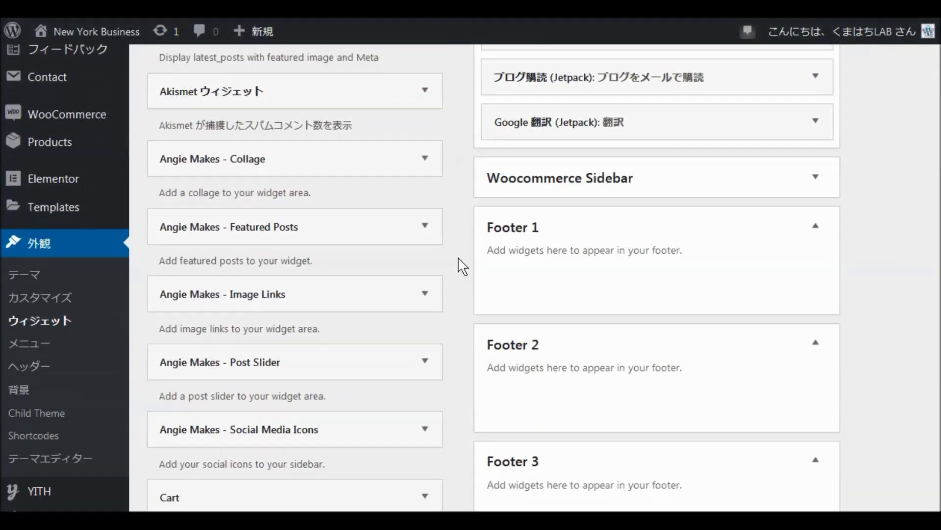
scroll(463, 267, down, 5)
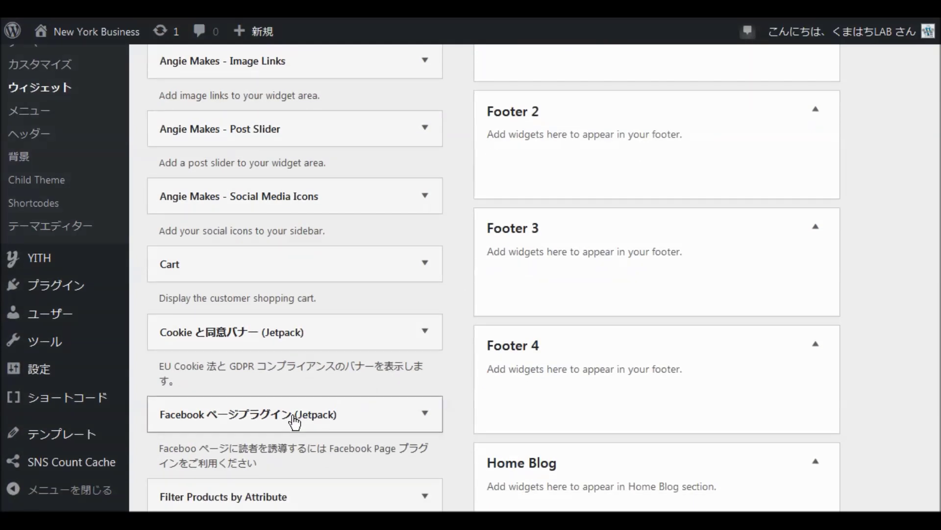
drag(287, 424, 632, 162)
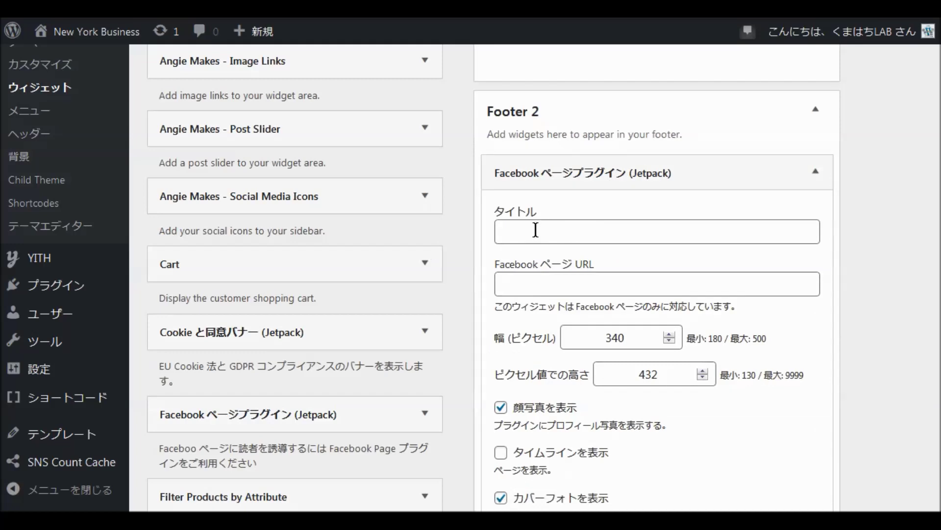
scroll(348, 231, up, 3)
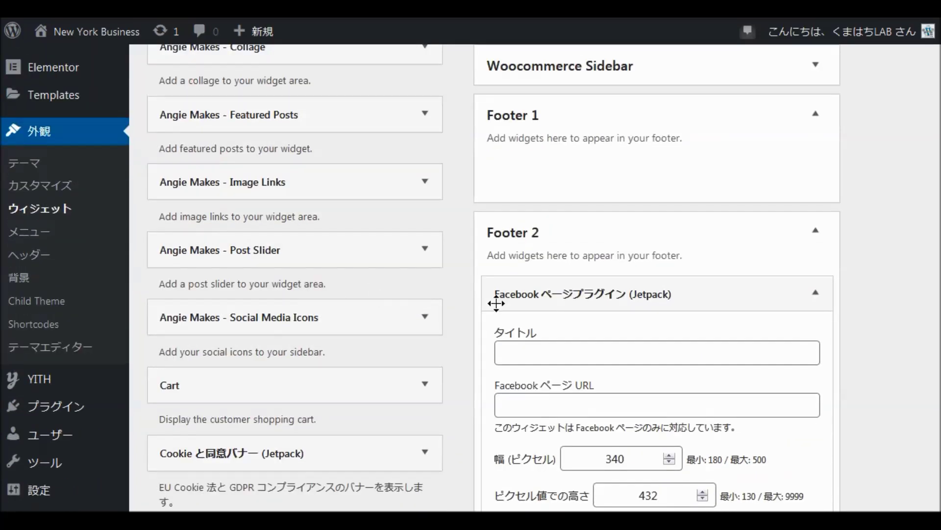
drag(564, 208, 571, 172)
Add the Twitter タイムライン (Jetpack) widget to Footer 2
scroll(419, 284, down, 2)
scroll(419, 283, down, 15)
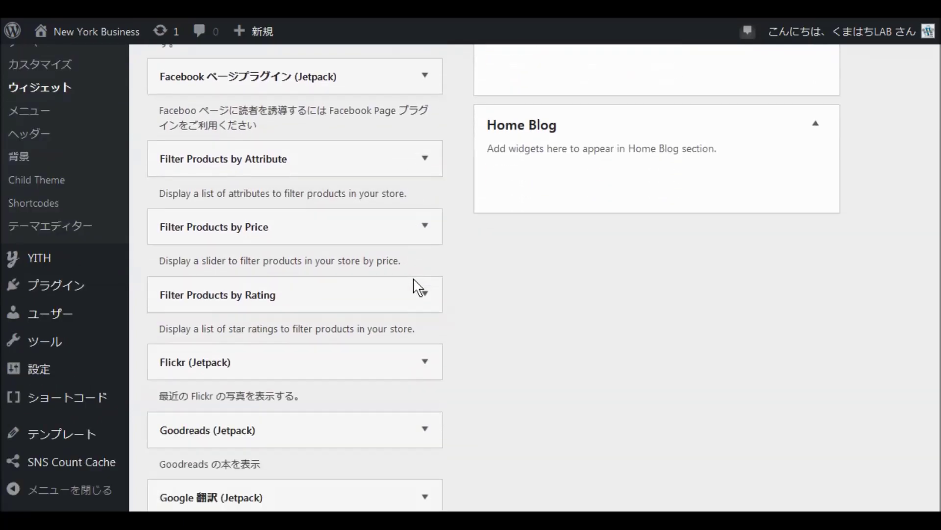
scroll(417, 287, down, 8)
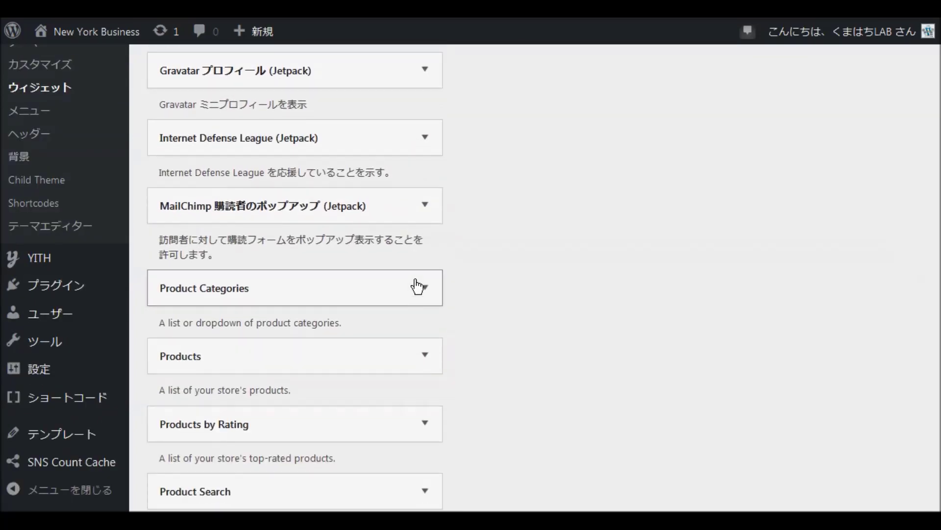
scroll(420, 286, down, 12)
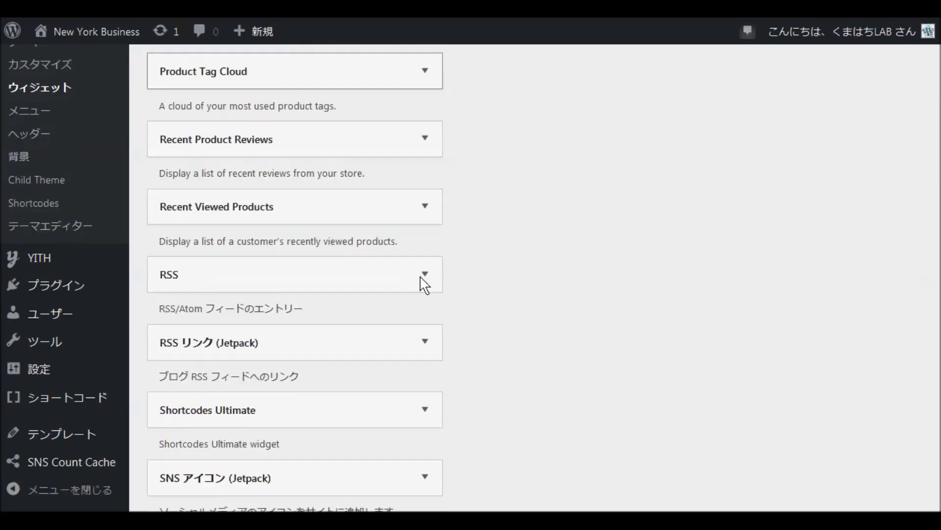
scroll(425, 285, down, 2)
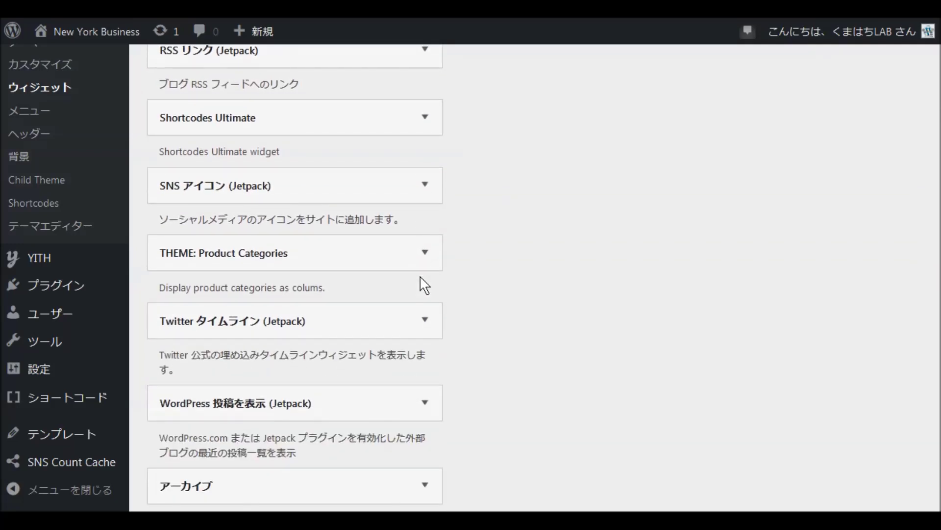
click(426, 320)
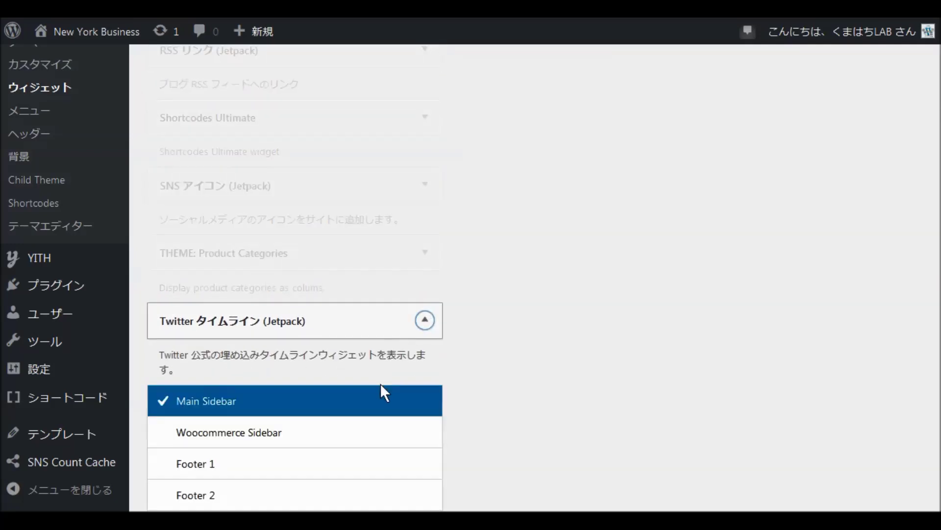
click(211, 496)
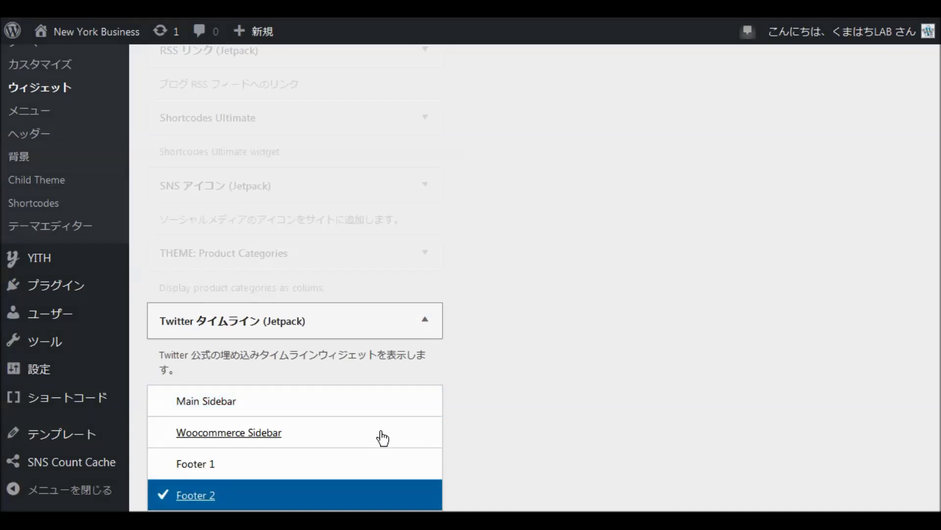
scroll(378, 436, down, 5)
click(323, 387)
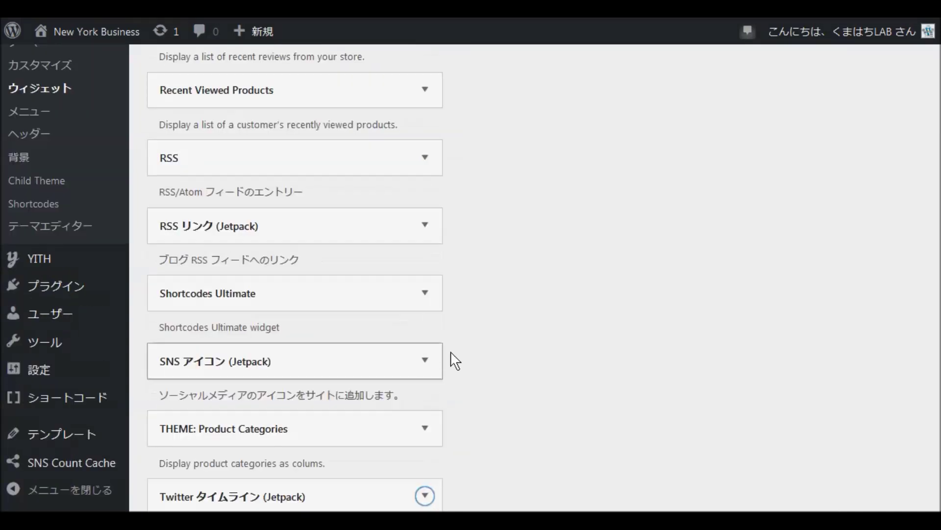
Expand the Footer 1 Facebook ページプラグイン widget's form
scroll(652, 332, up, 15)
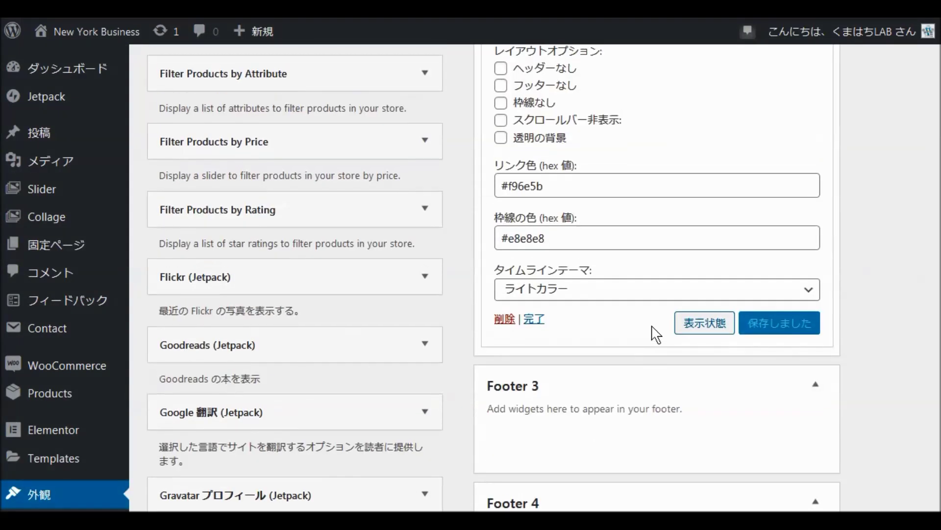
scroll(660, 327, down, 5)
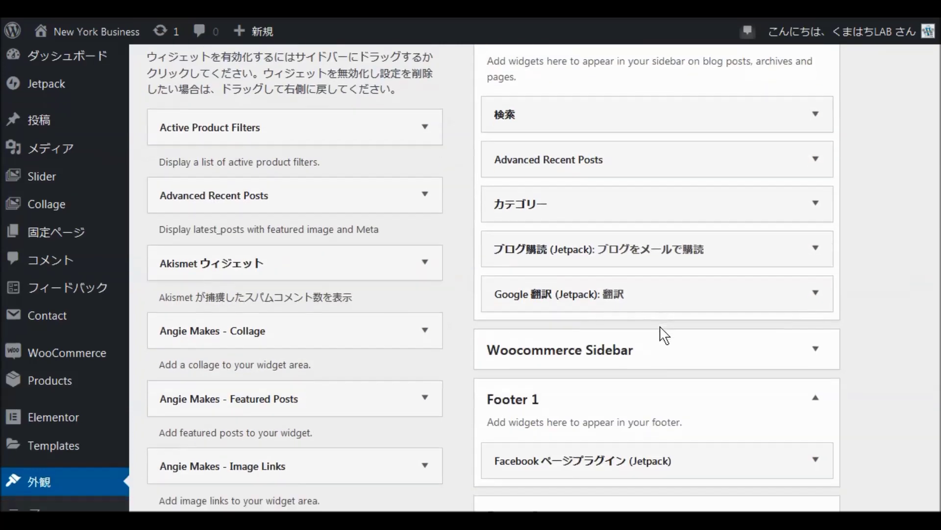
click(647, 351)
Give the Facebook widget title Facebookページ, the page URL, 300×600 size, timeline on, faces off, and save
scroll(651, 346, down, 15)
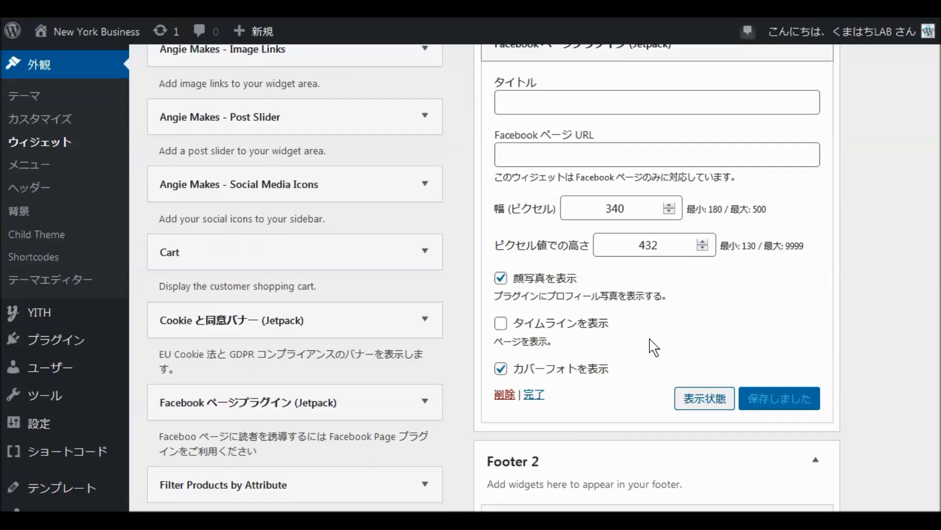
scroll(656, 330, up, 10)
click(522, 289)
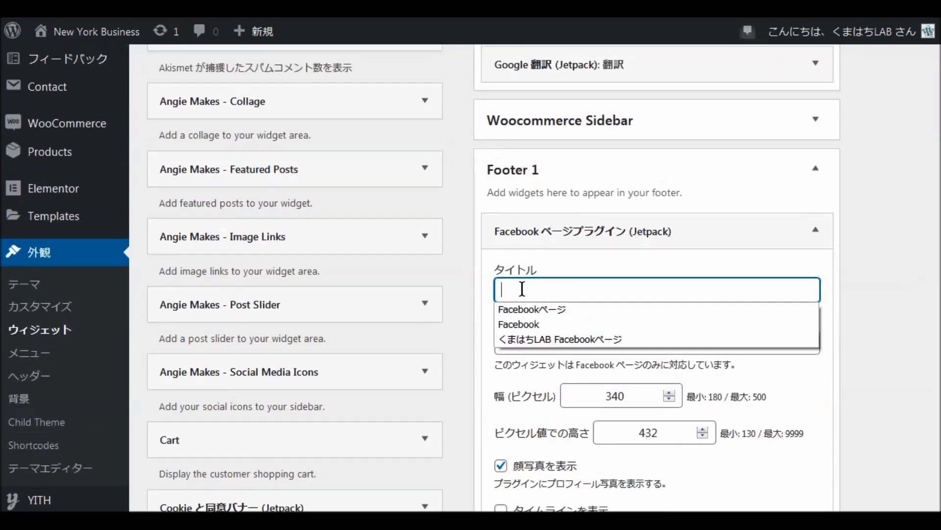
click(530, 309)
click(540, 337)
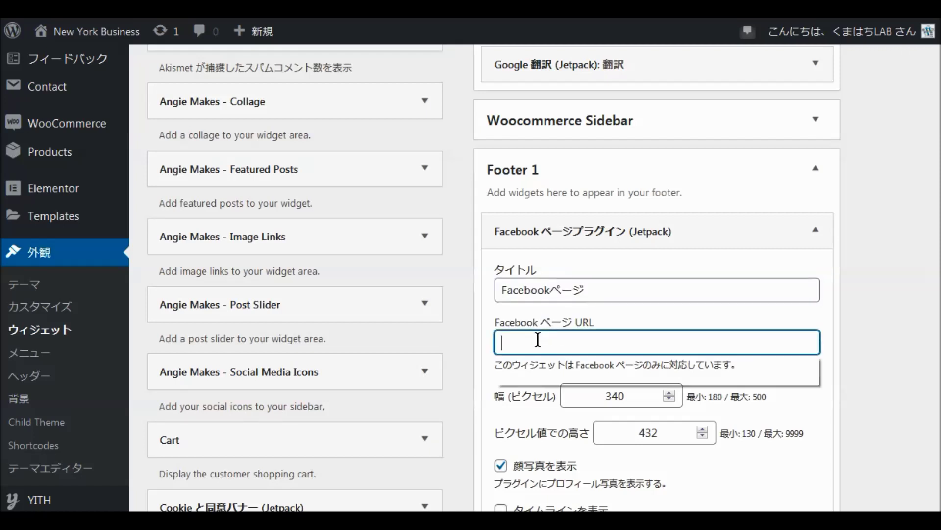
click(564, 358)
click(632, 399)
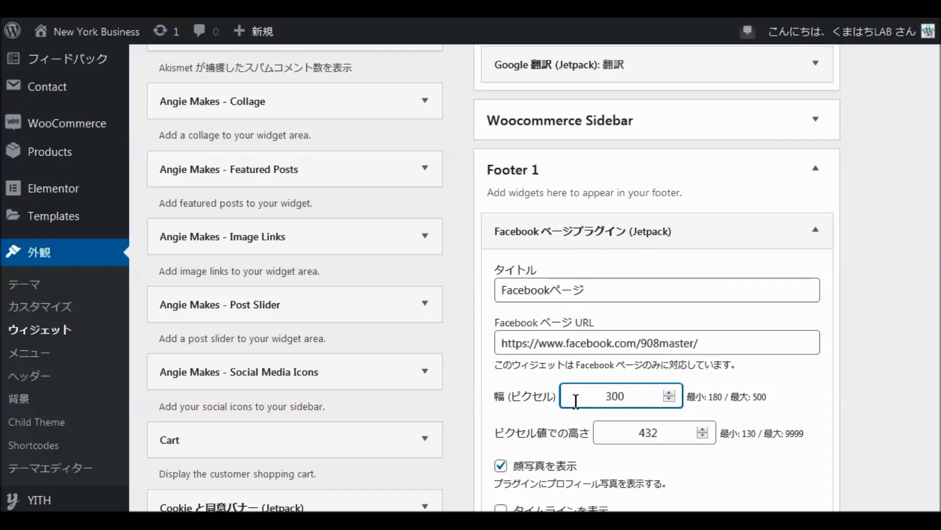
key(Tab)
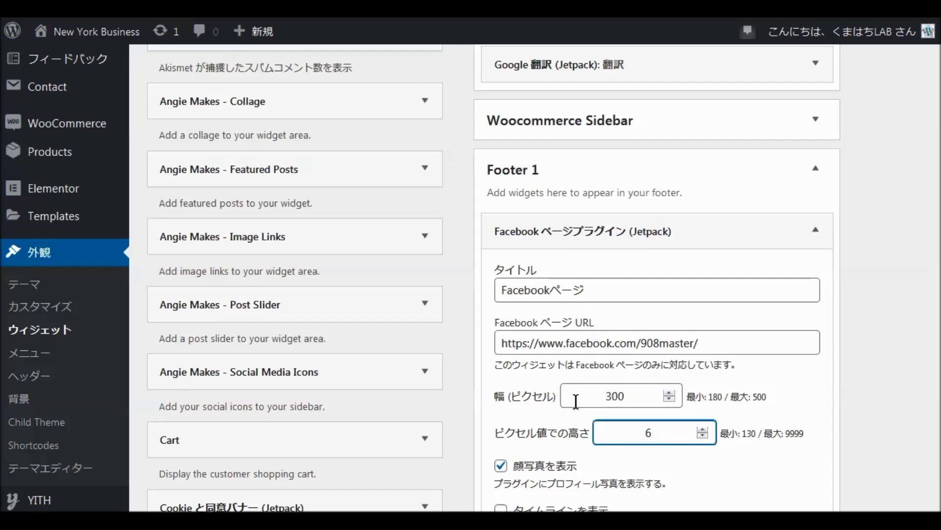
scroll(576, 399, down, 7)
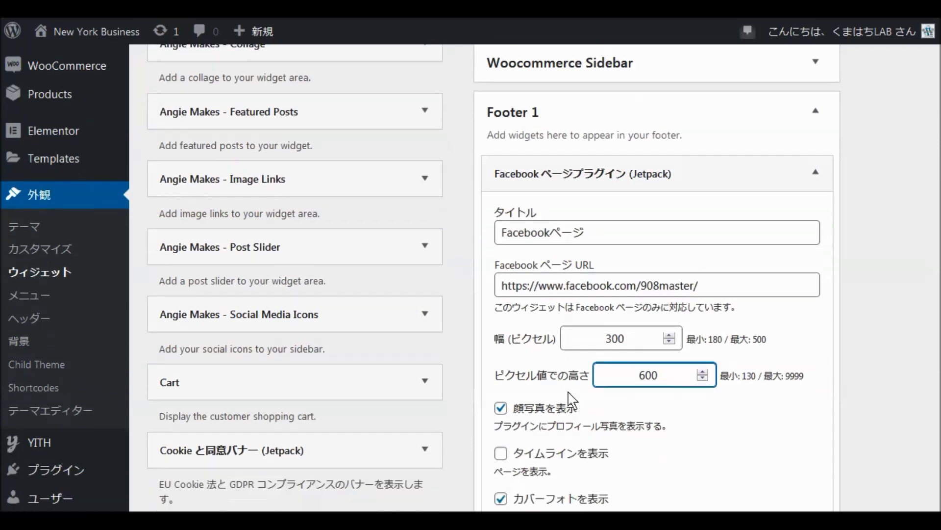
click(501, 147)
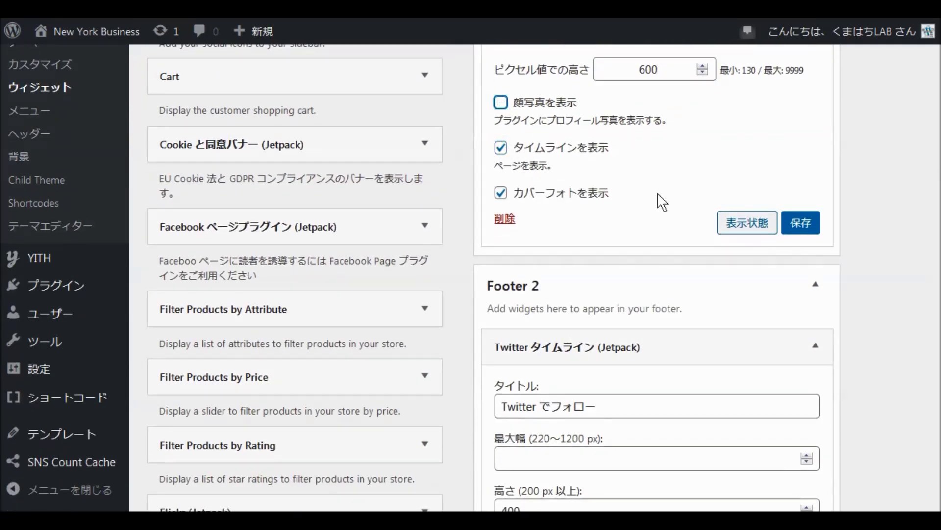
click(801, 226)
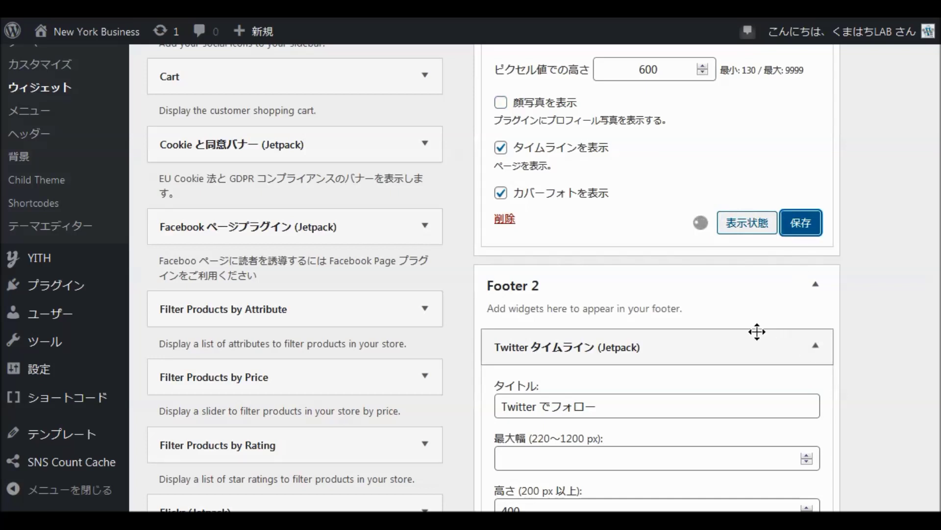
Set the Twitter timeline to max width 300, height 600, pick the username, and save
scroll(765, 334, down, 5)
click(550, 221)
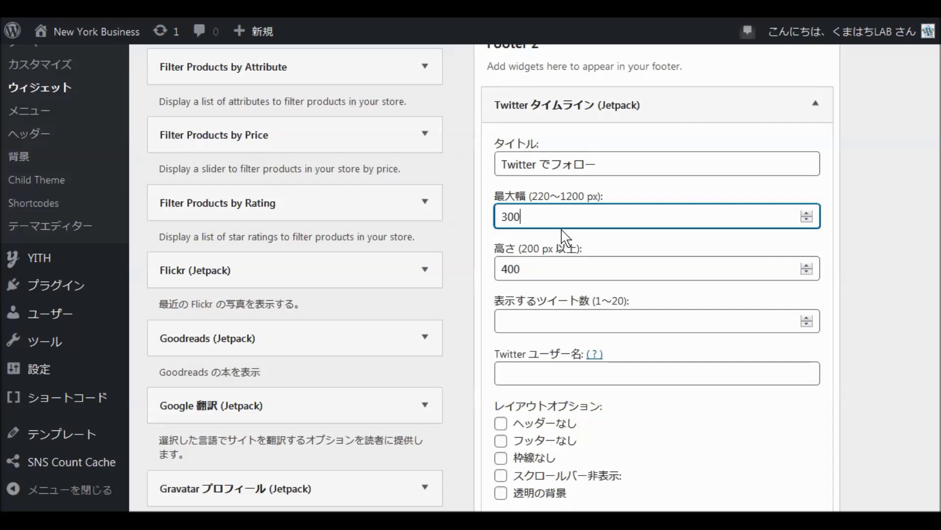
key(Tab)
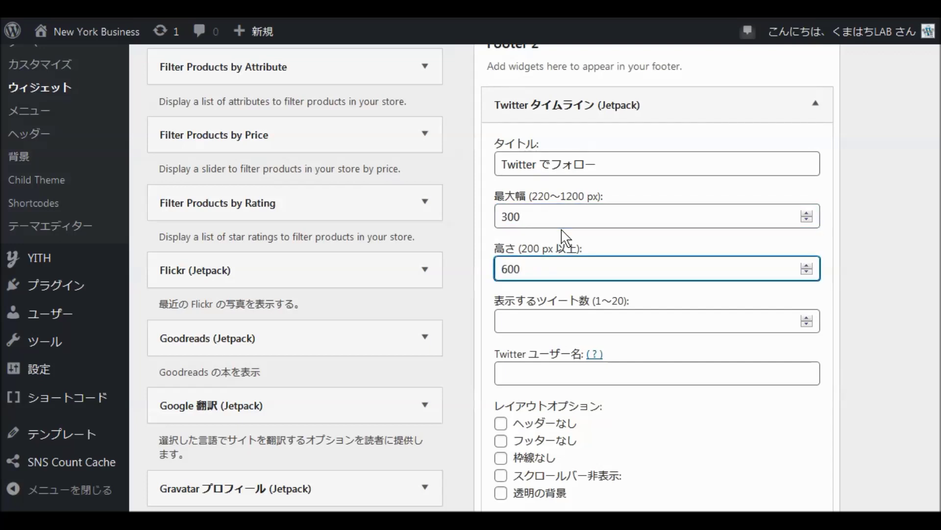
click(503, 371)
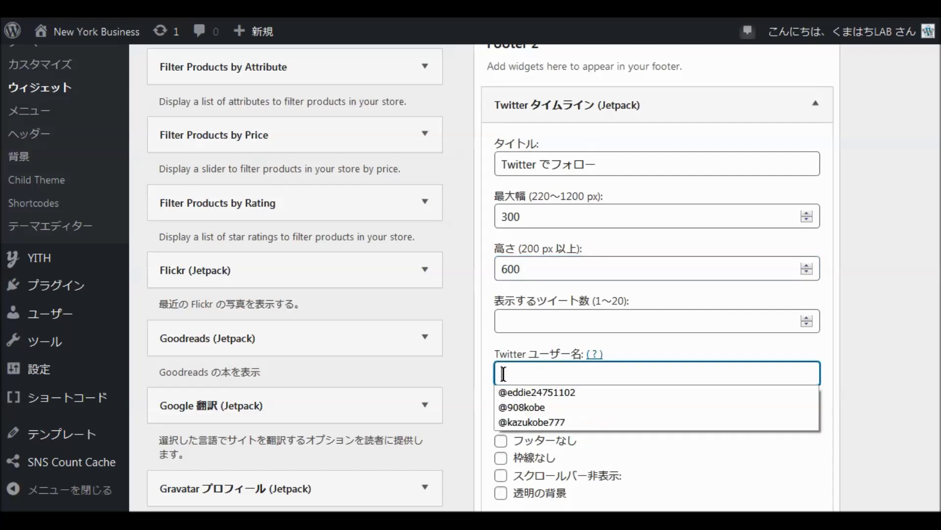
click(544, 395)
scroll(841, 378, down, 7)
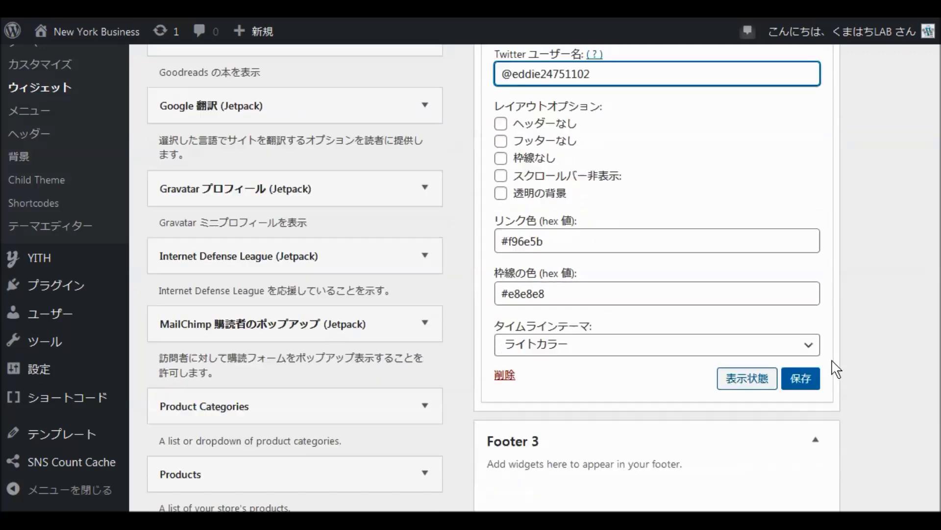
click(804, 324)
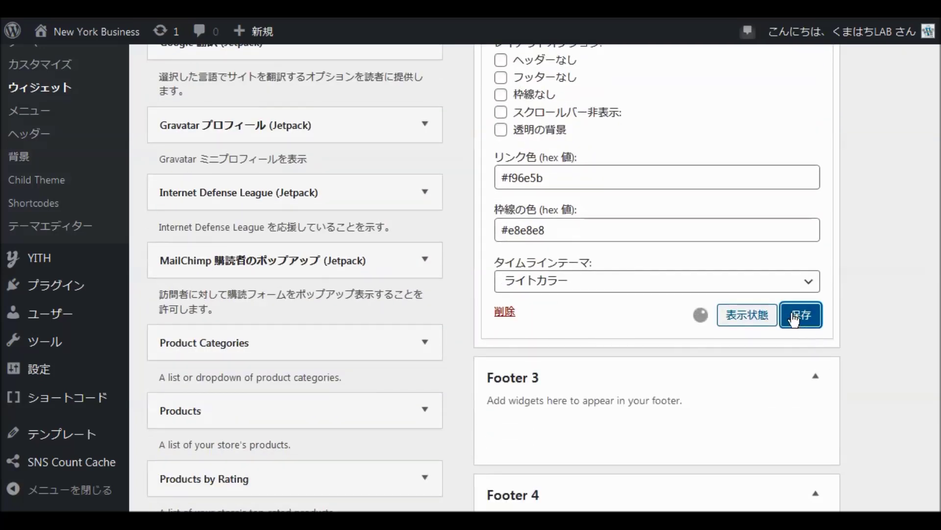
Add two ナビゲーションメニュー widgets to Footer 3
scroll(465, 248, down, 11)
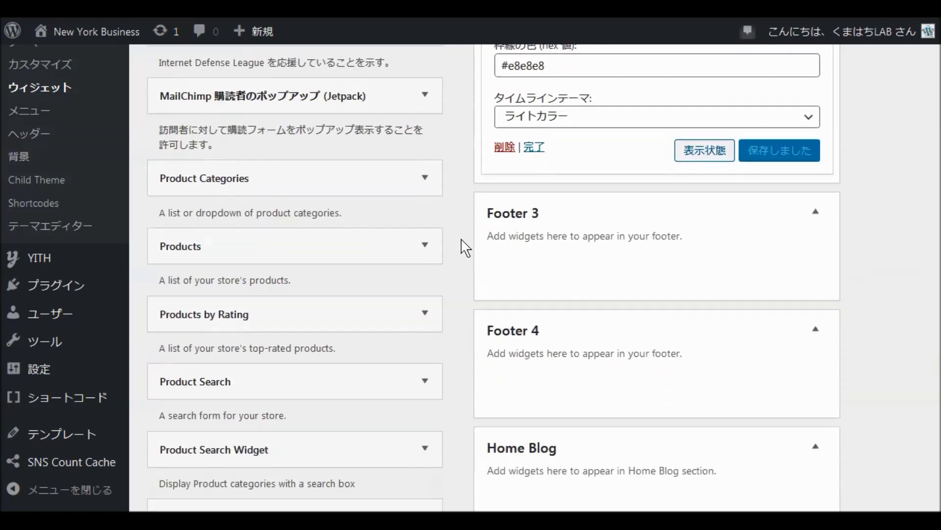
scroll(464, 253, down, 11)
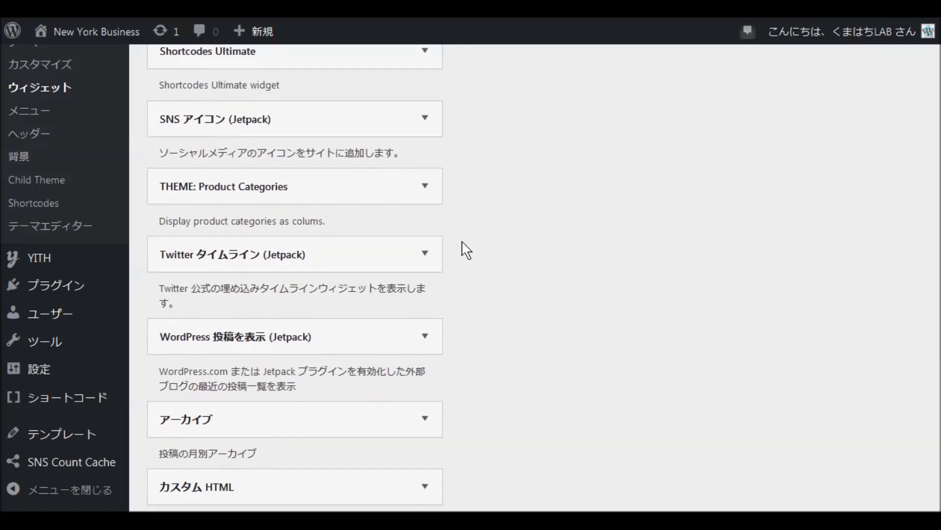
scroll(467, 250, down, 9)
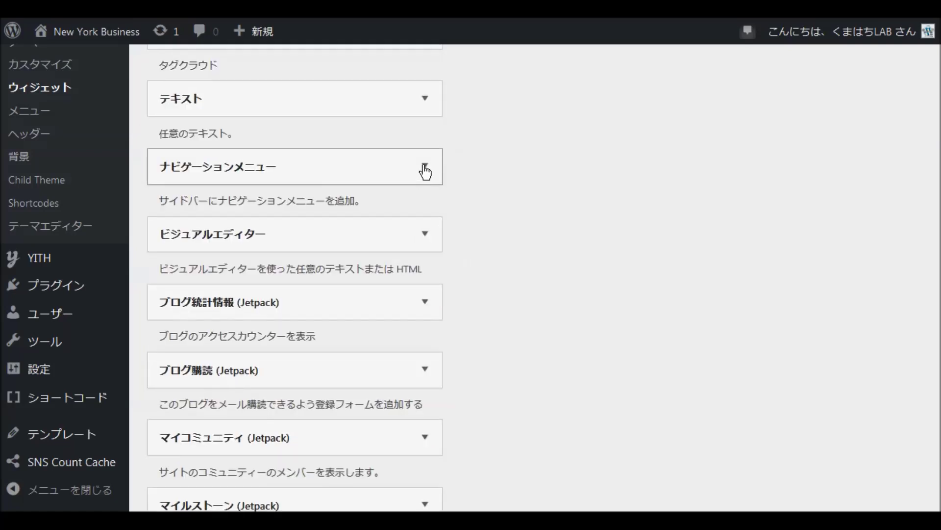
click(429, 166)
click(194, 364)
click(339, 456)
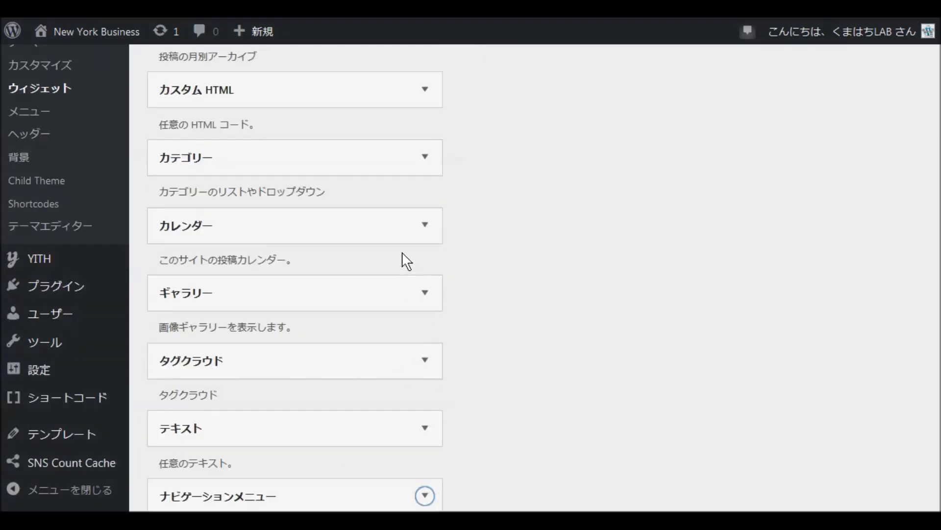
scroll(407, 260, down, 5)
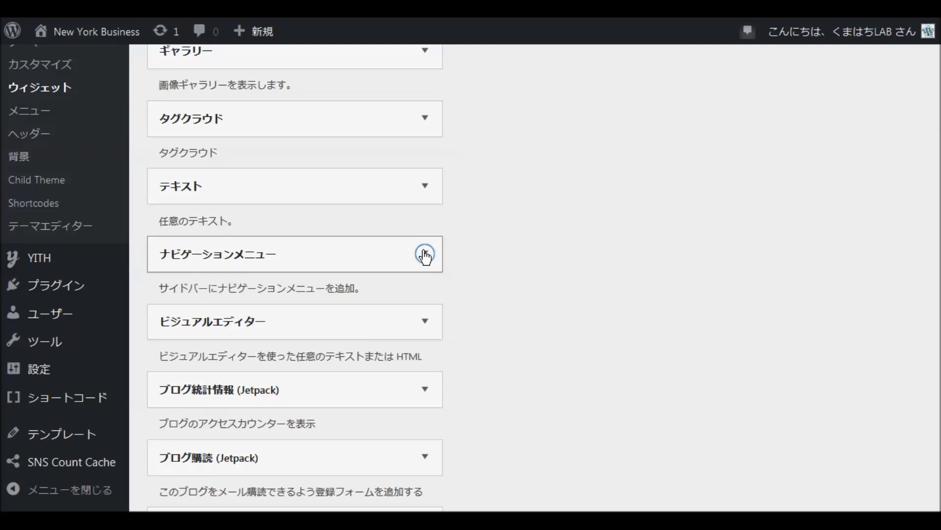
click(424, 255)
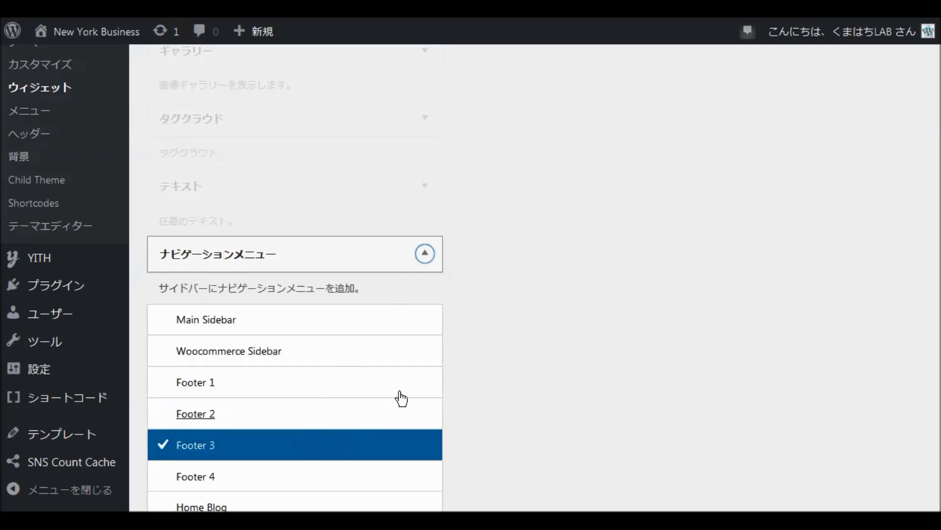
scroll(398, 407, down, 4)
click(343, 308)
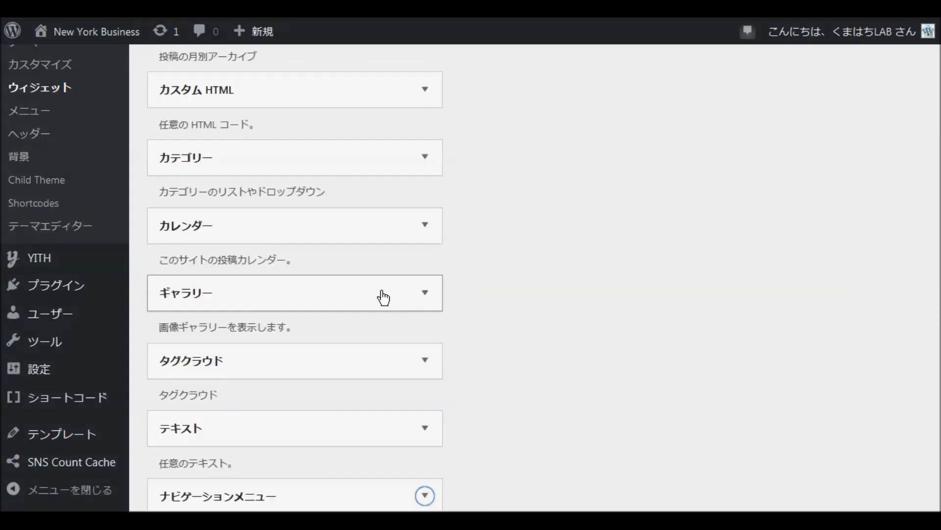
scroll(384, 297, down, 8)
scroll(384, 298, down, 2)
scroll(383, 298, down, 4)
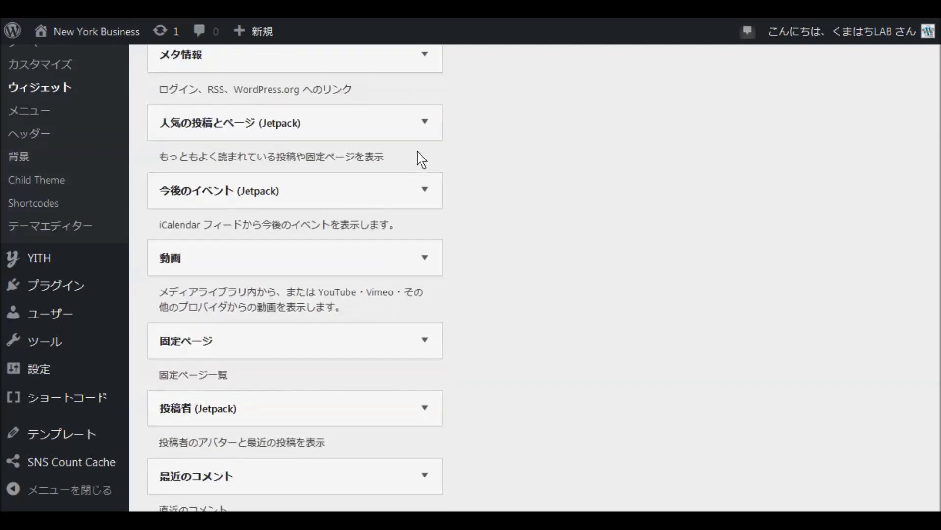
Add 人気の投稿とページ (Jetpack) to Footer 4 with 画像グリッド display and save it
click(423, 128)
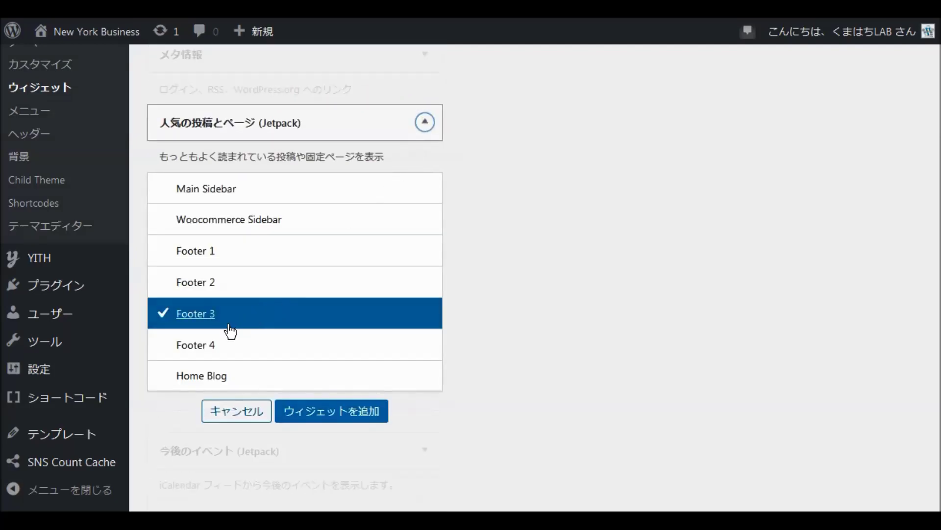
click(195, 349)
click(353, 423)
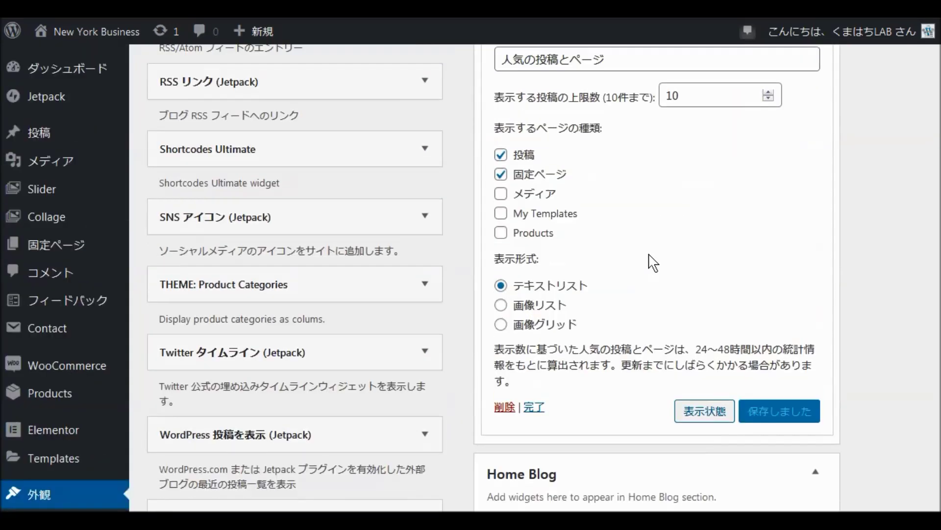
scroll(734, 271, down, 3)
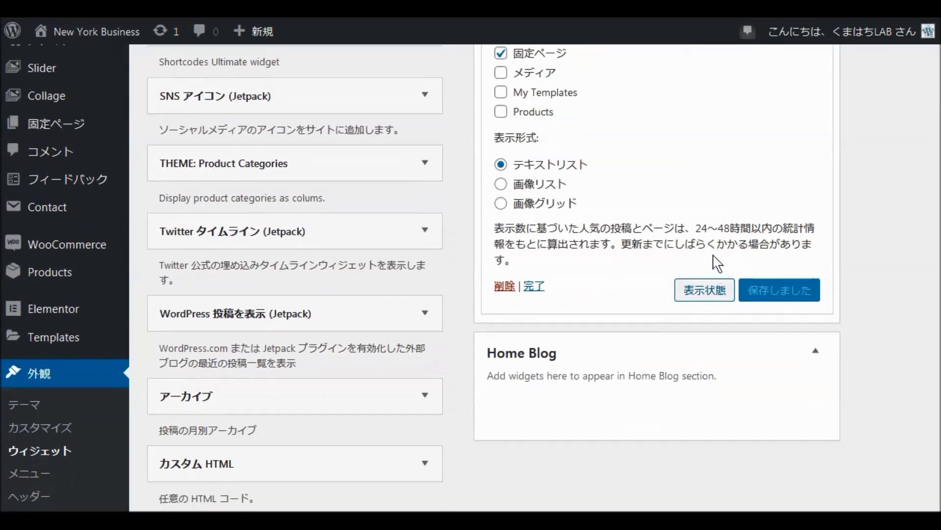
click(501, 203)
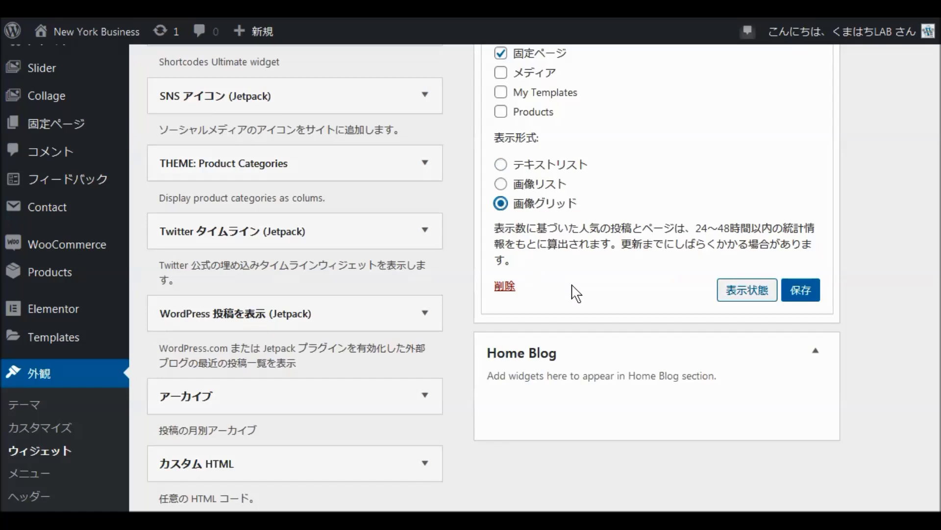
click(803, 294)
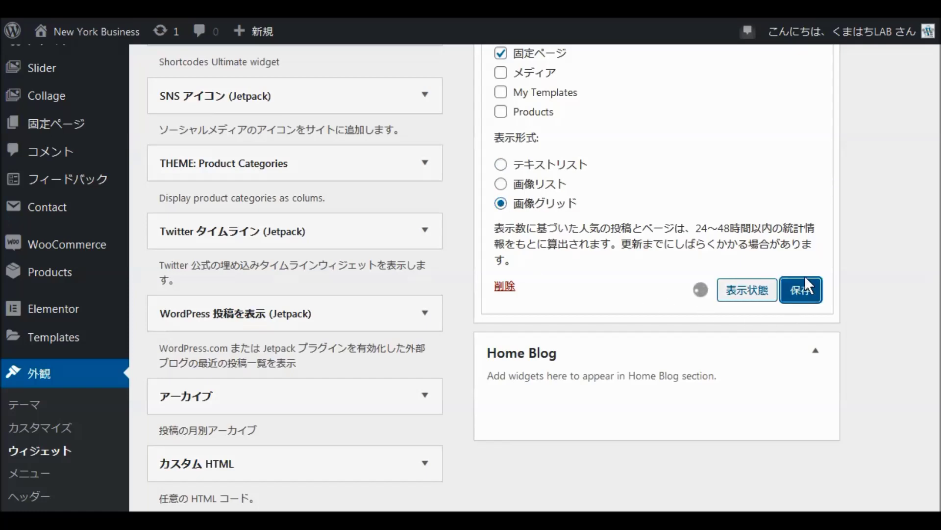
scroll(805, 276, up, 5)
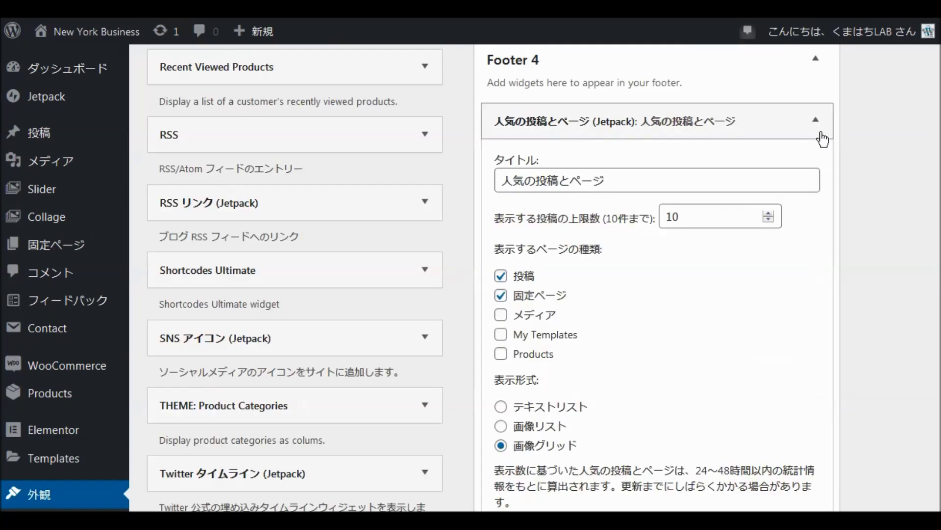
Set the second navigation-menu widget to the social menu titled ソーシャルメディア
click(817, 126)
scroll(815, 147, up, 7)
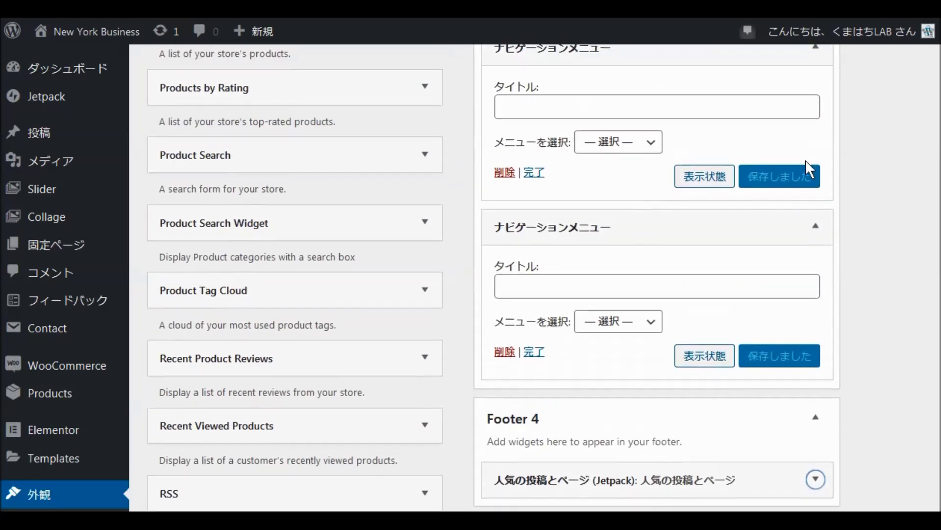
click(650, 327)
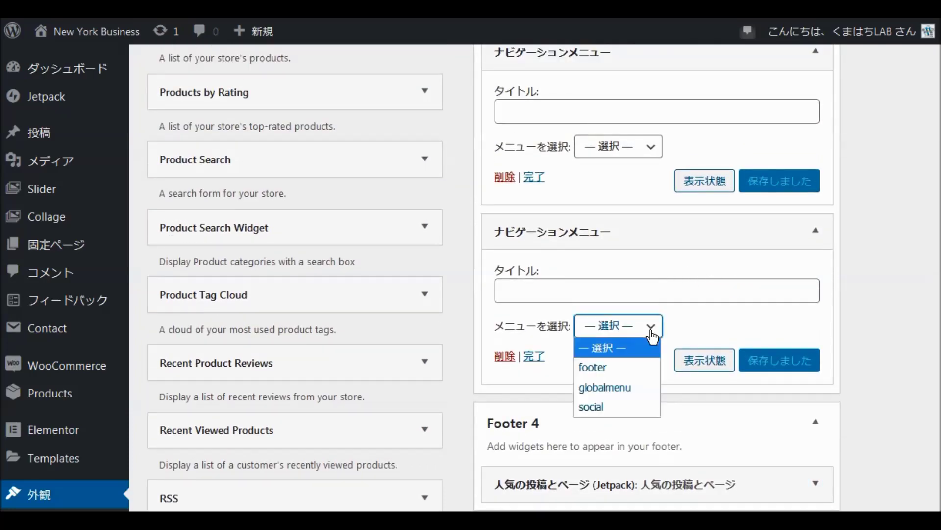
click(606, 407)
click(524, 290)
click(530, 339)
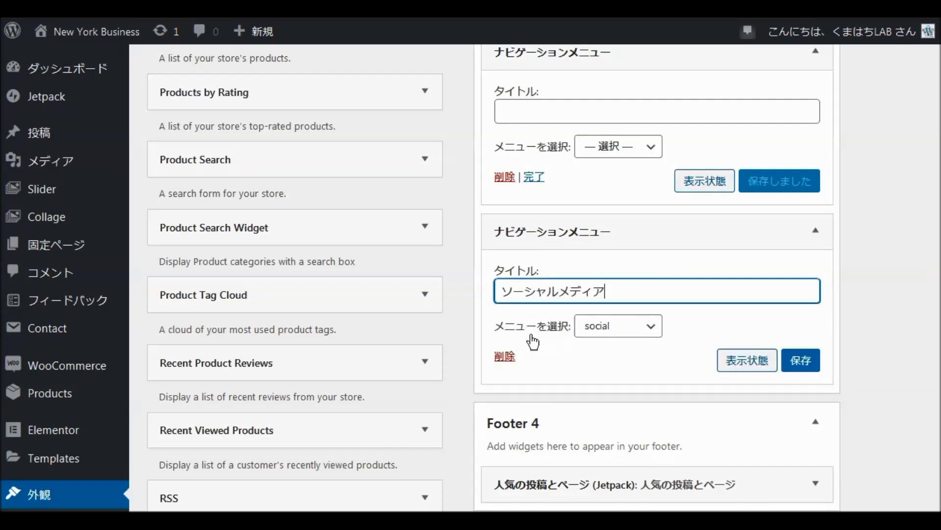
Set the first navigation-menu widget to the footer menu titled 関連サイト and save
click(636, 159)
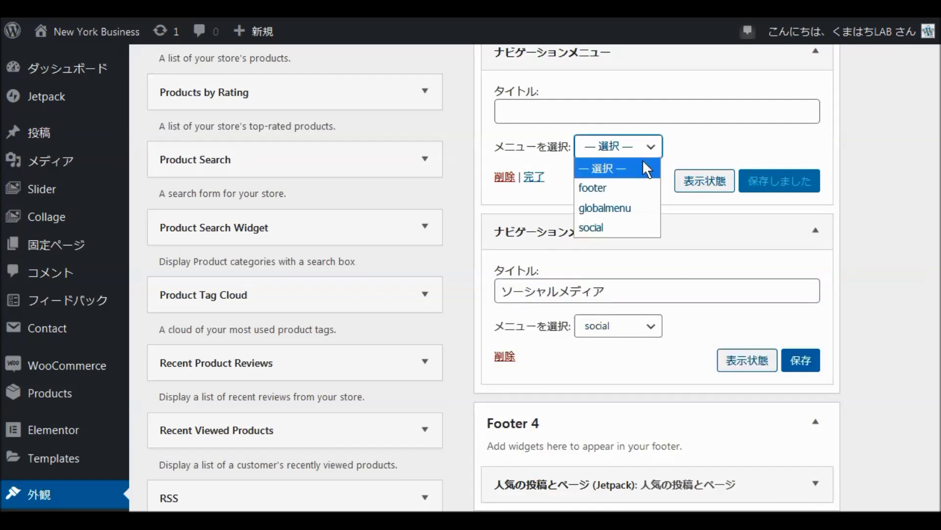
click(617, 186)
click(537, 113)
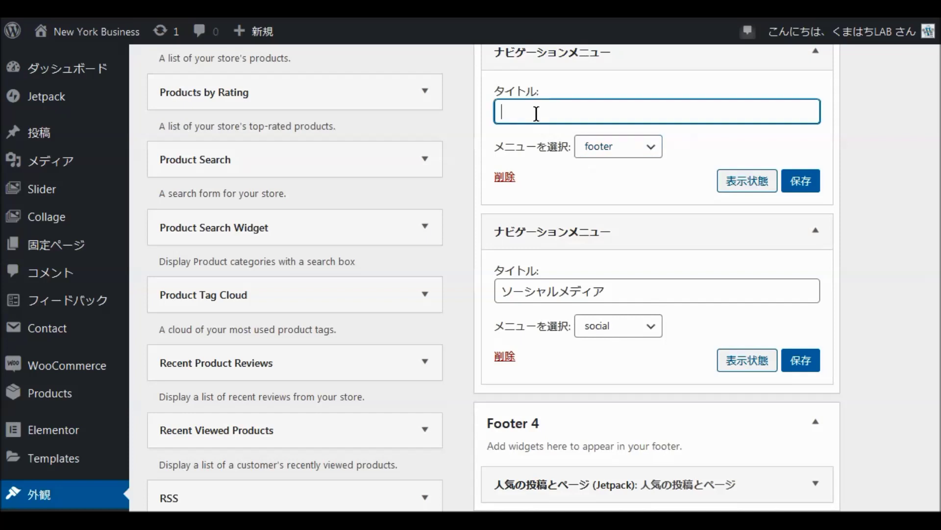
click(532, 123)
click(802, 182)
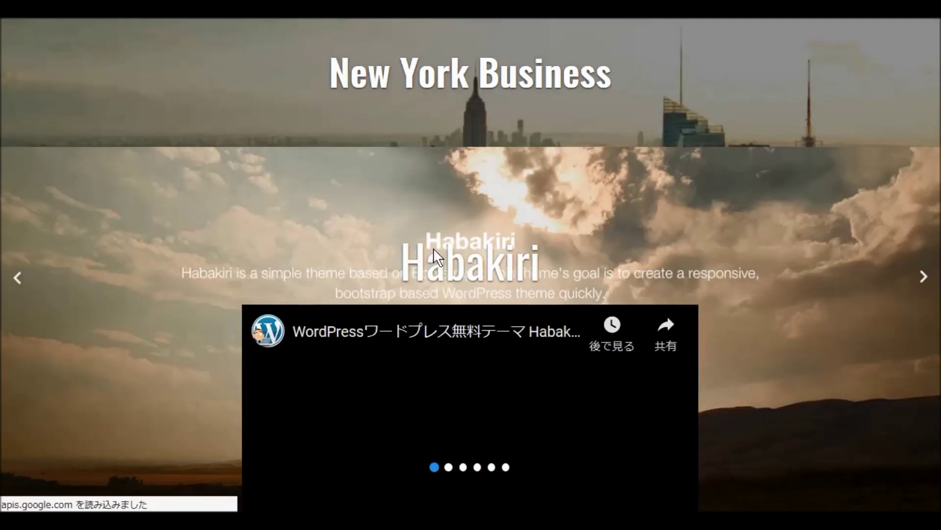
key(End)
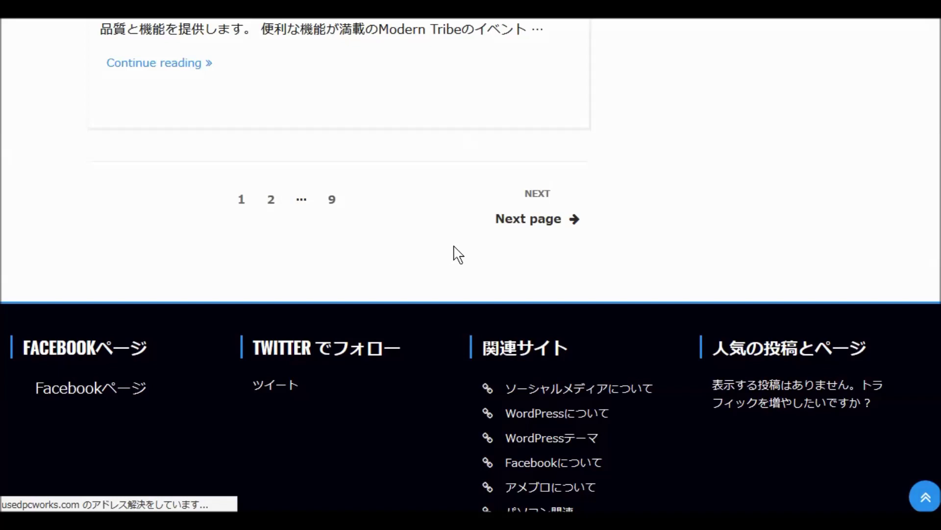
key(End)
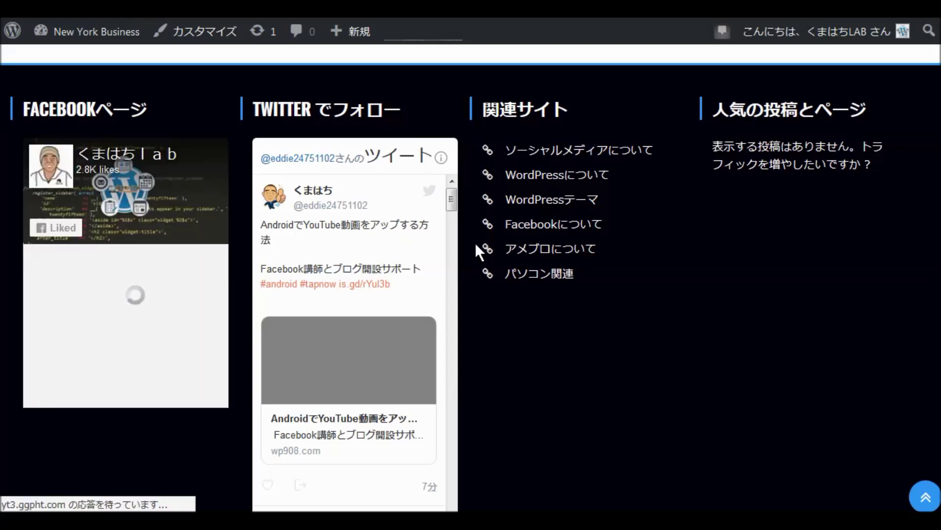
scroll(475, 243, down, 5)
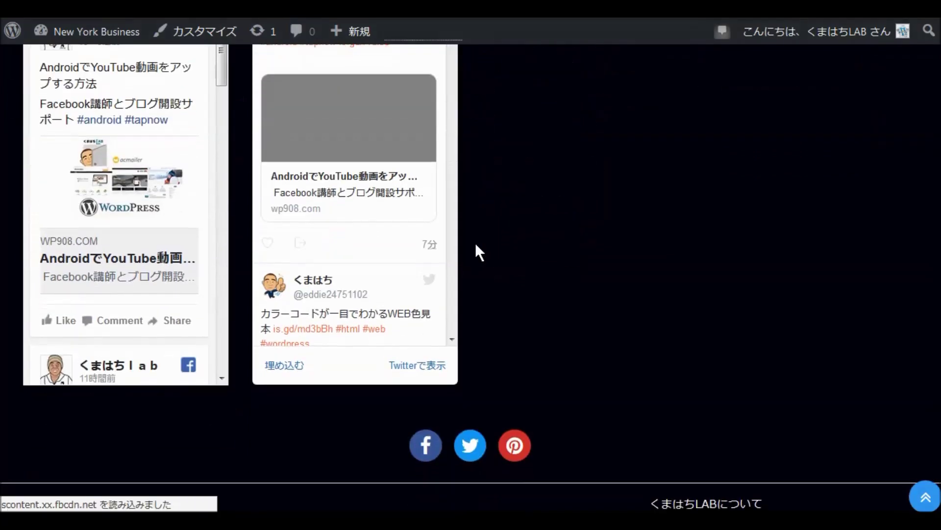
scroll(587, 232, up, 5)
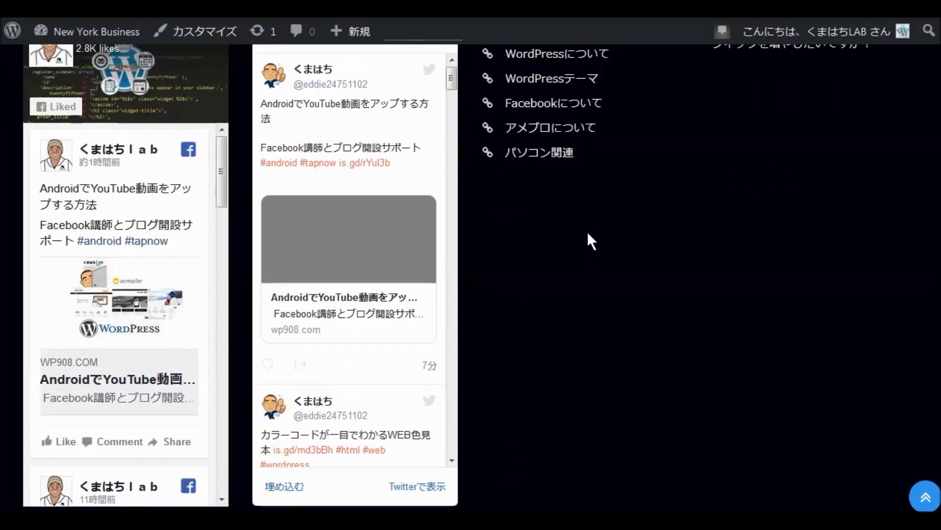
scroll(587, 231, down, 8)
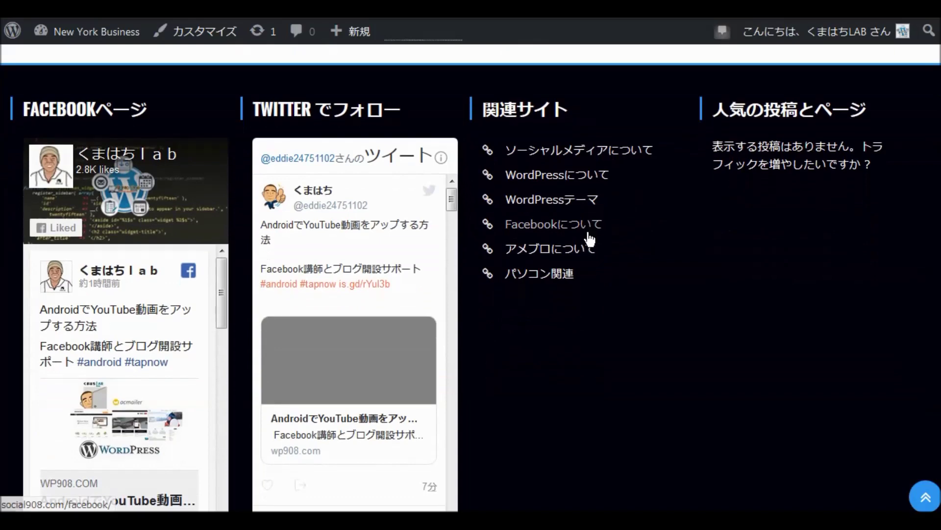
scroll(587, 231, down, 1)
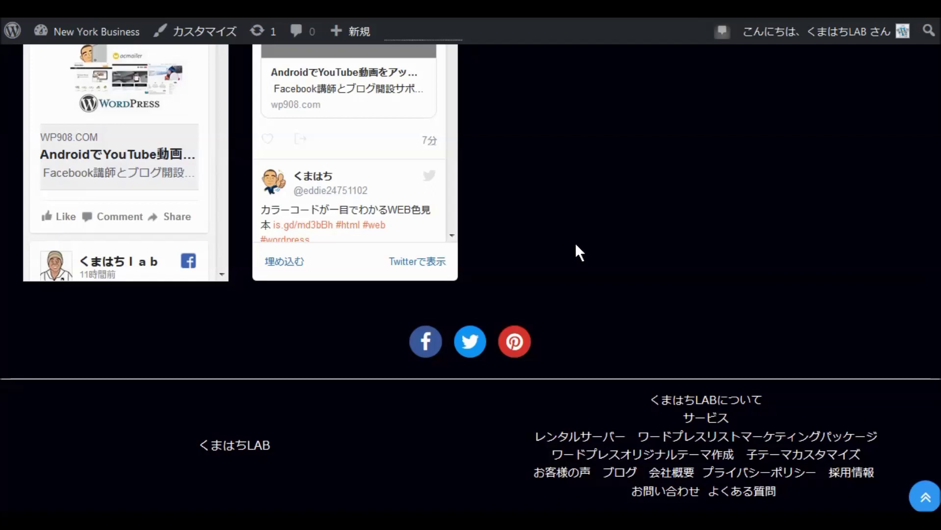
scroll(576, 242, up, 4)
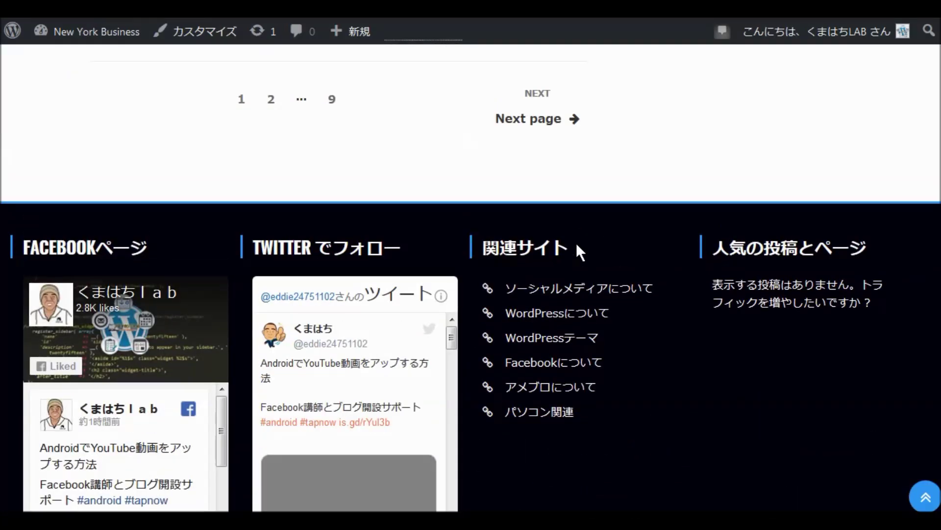
scroll(579, 248, up, 10)
scroll(606, 257, up, 15)
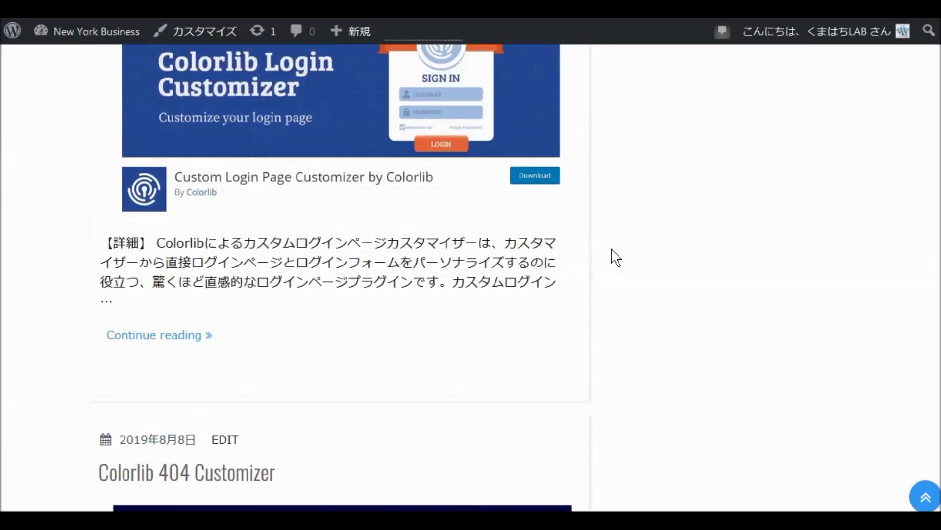
scroll(617, 245, up, 15)
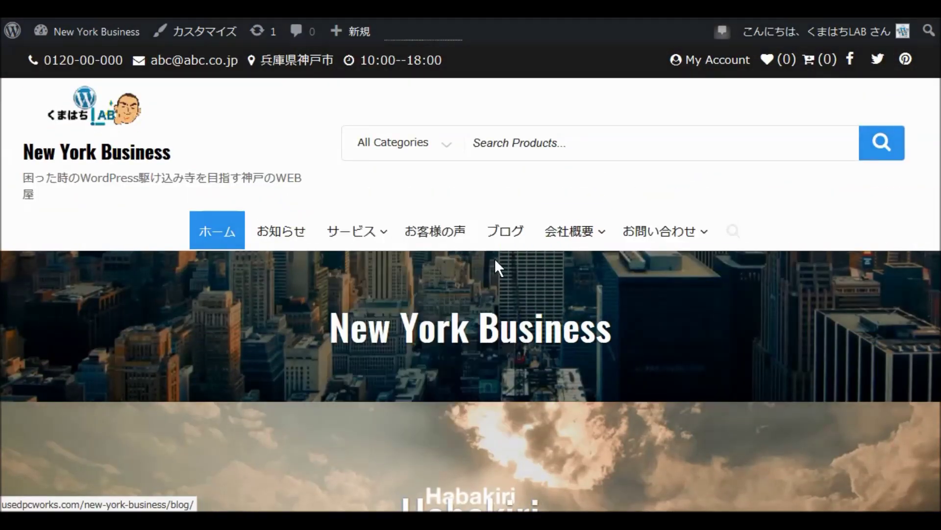
scroll(495, 262, down, 9)
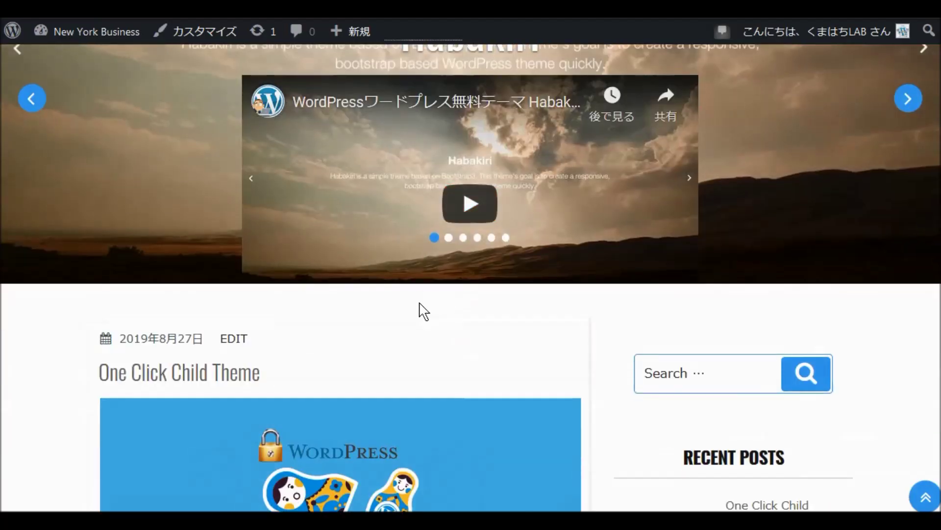
scroll(419, 311, down, 3)
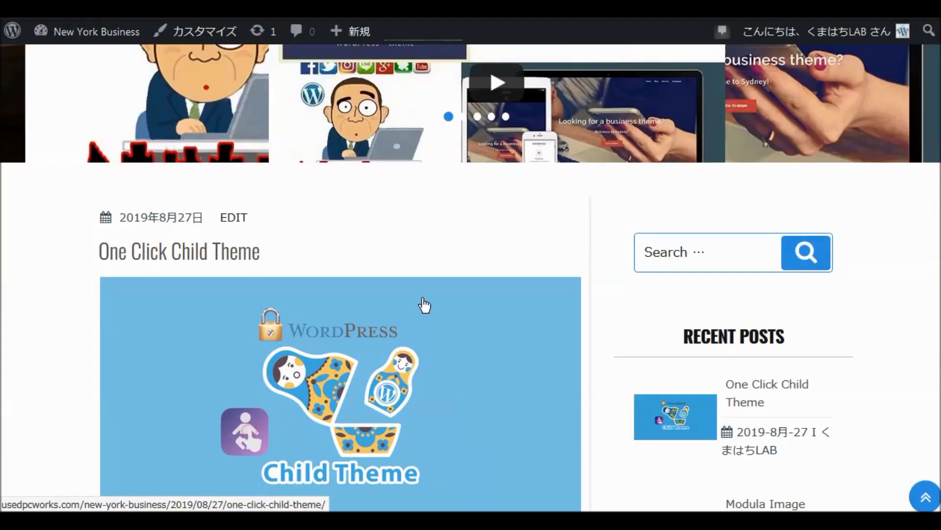
scroll(423, 304, up, 12)
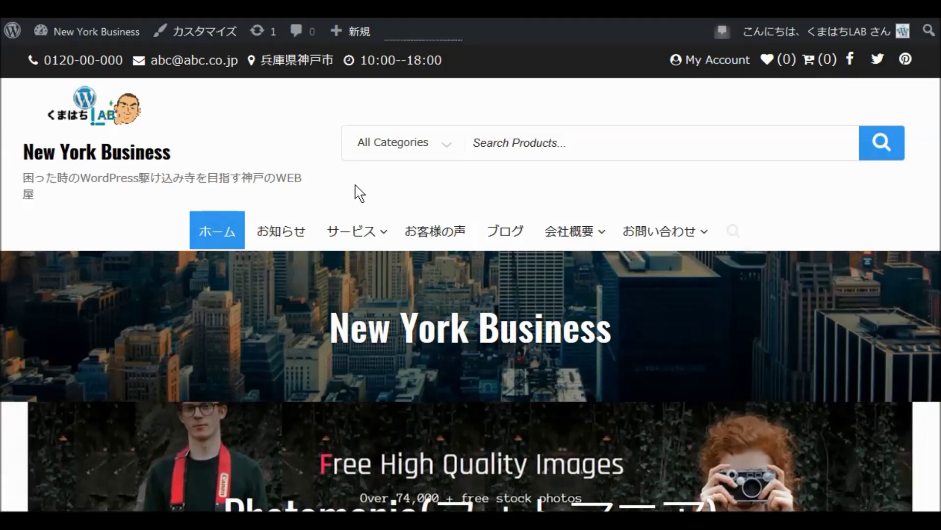
scroll(363, 191, down, 7)
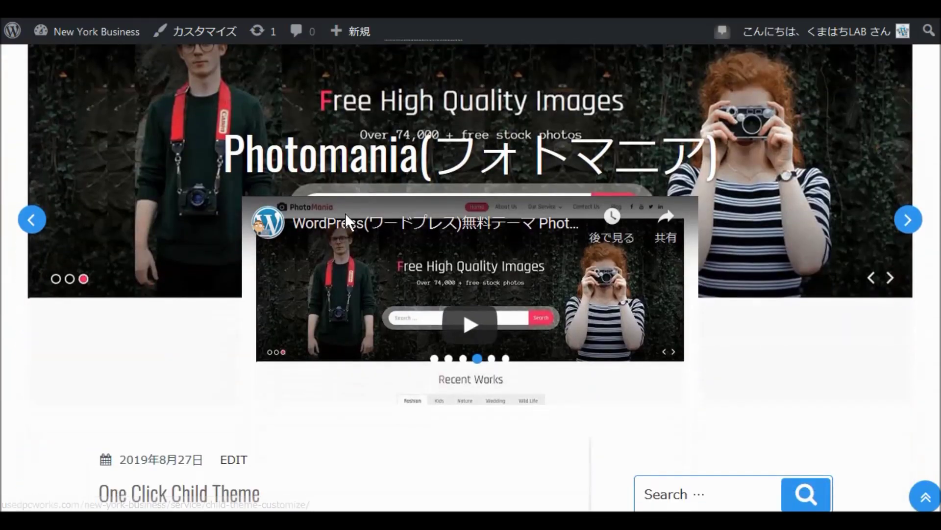
scroll(348, 267, down, 10)
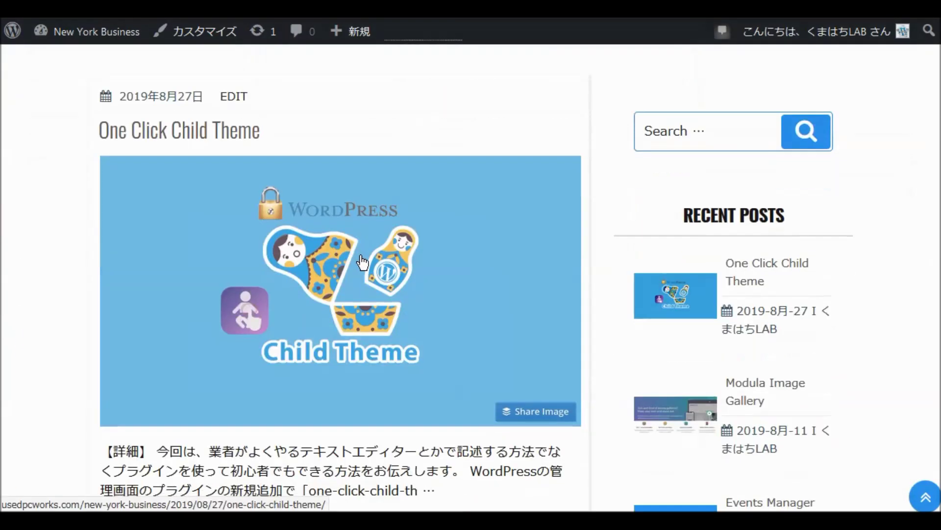
scroll(363, 263, down, 5)
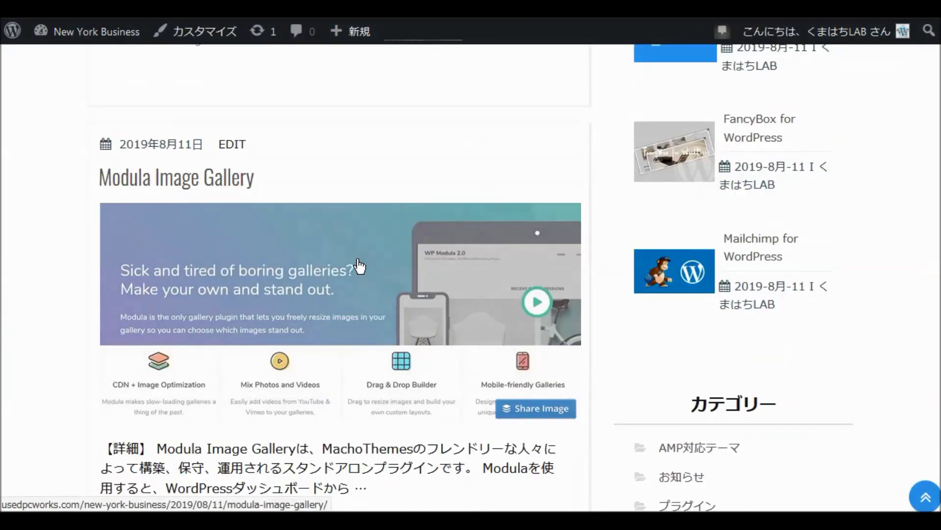
scroll(362, 260, down, 6)
scroll(363, 265, down, 12)
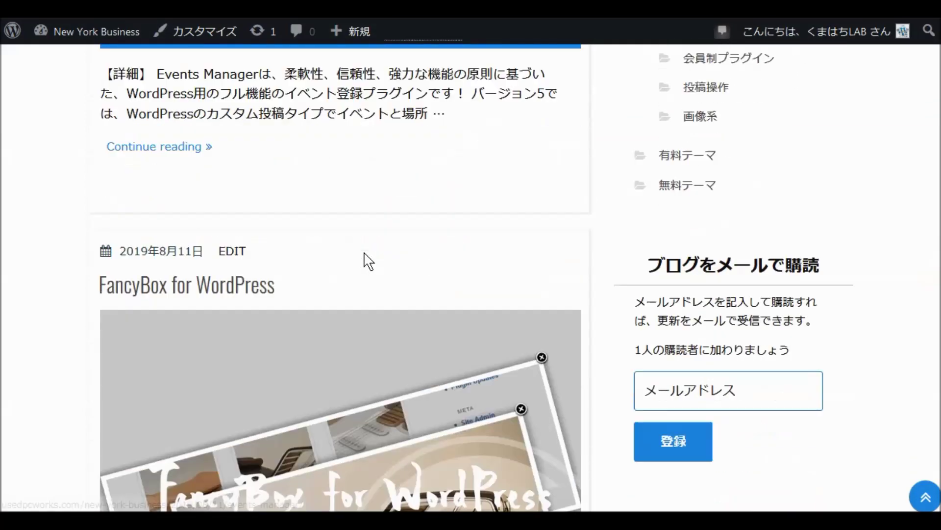
scroll(372, 257, down, 15)
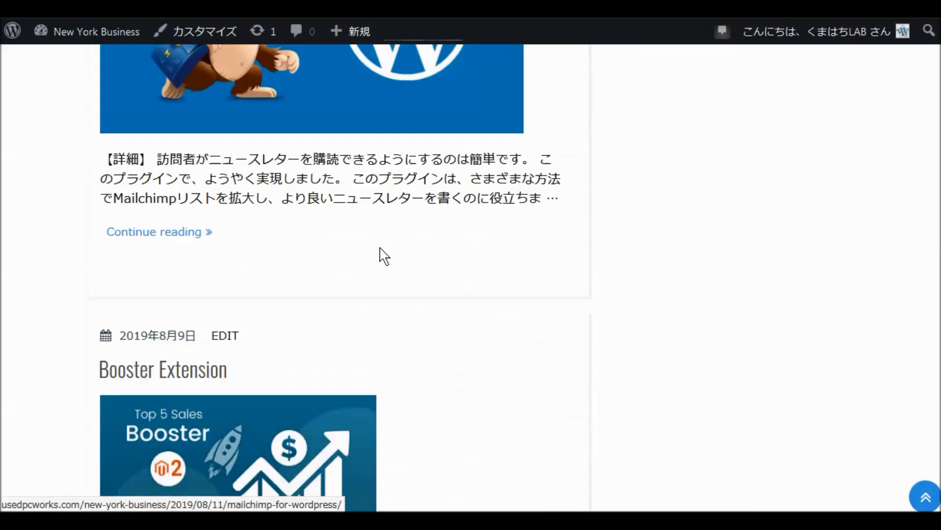
scroll(427, 249, down, 3)
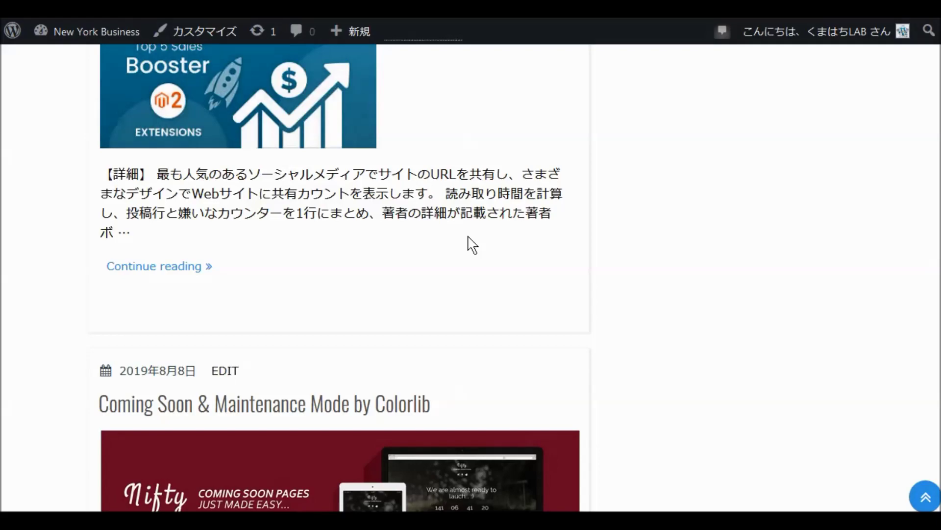
scroll(472, 244, up, 1)
scroll(471, 243, down, 10)
scroll(470, 242, up, 4)
scroll(471, 241, up, 20)
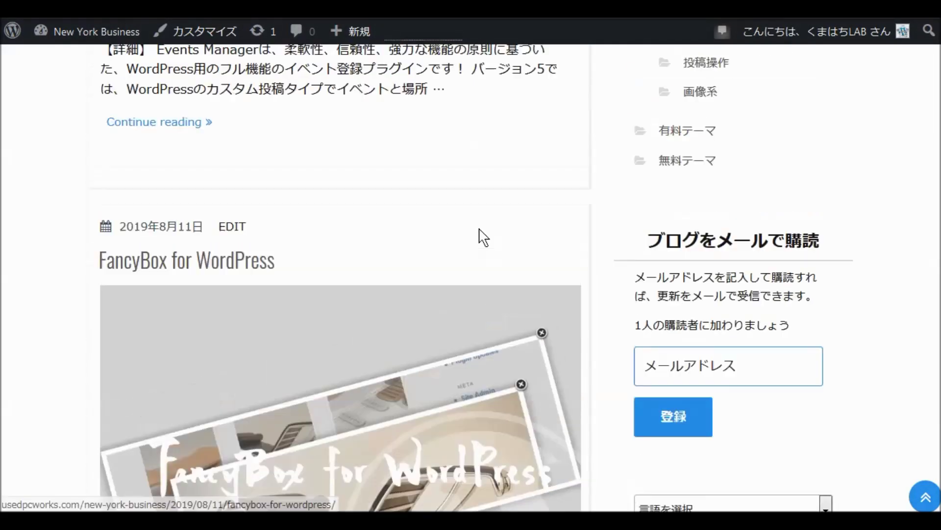
scroll(480, 233, up, 15)
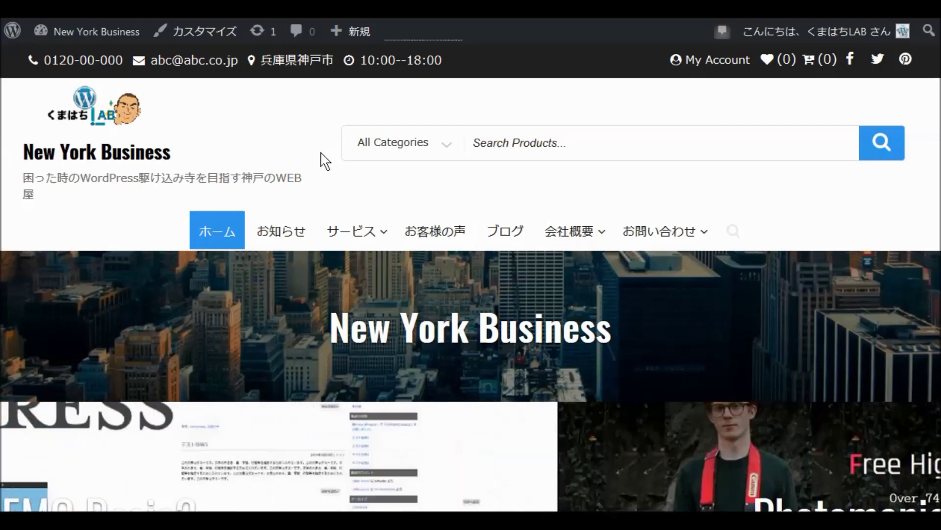
scroll(328, 165, down, 2)
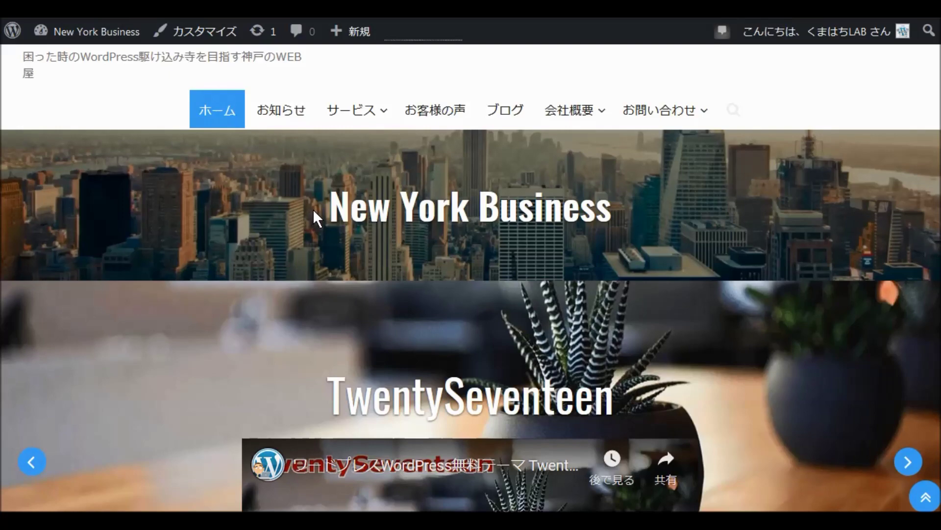
scroll(318, 217, down, 10)
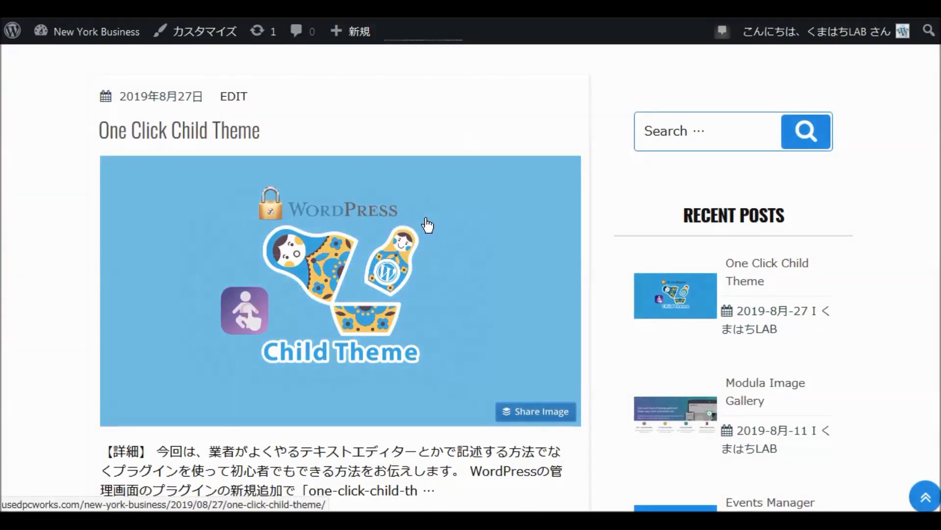
scroll(426, 225, down, 2)
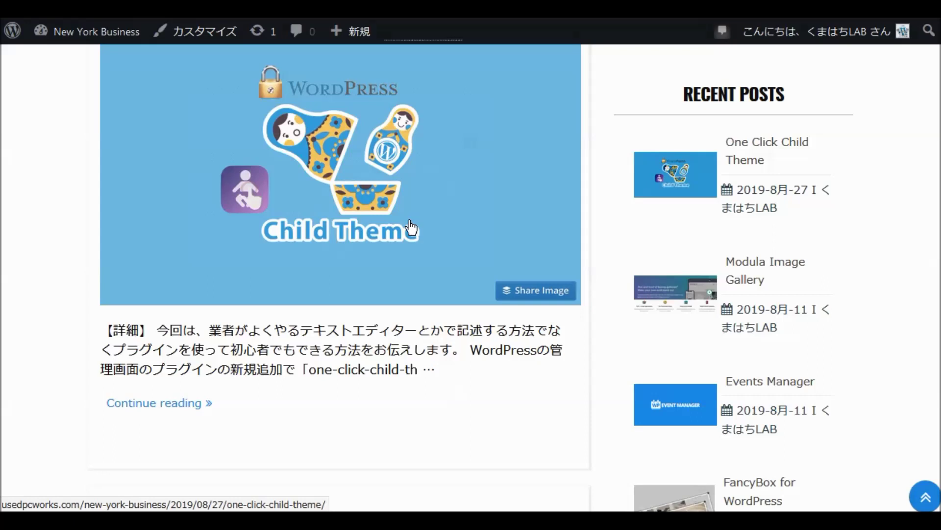